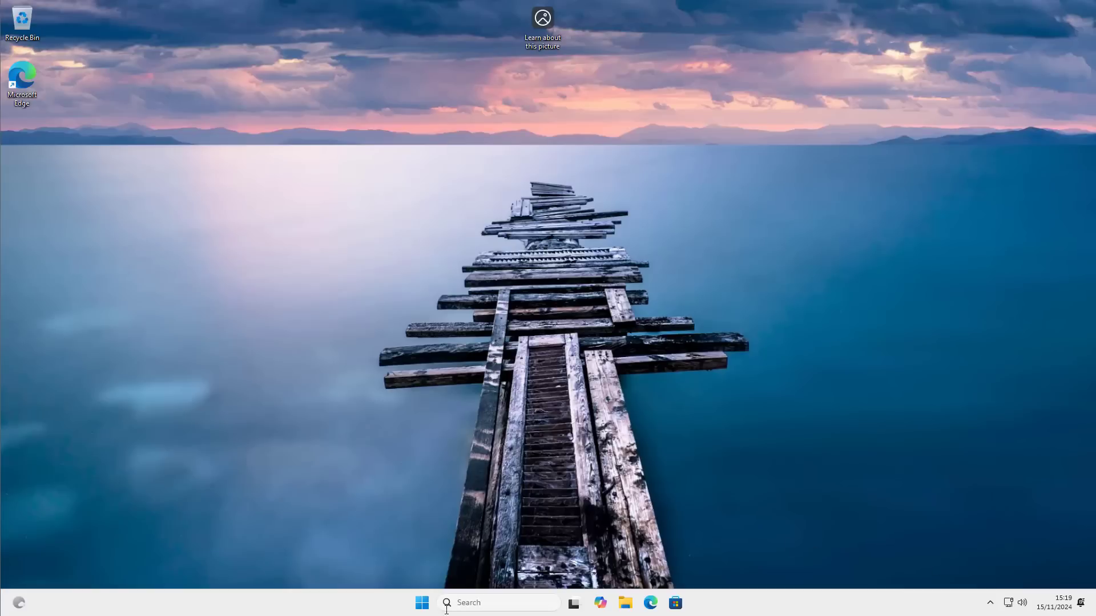
Move the "Learn about this picture" icon to the upper-right corner of the desktop.
{"action": "left_click", "coordinate": [422, 605]}
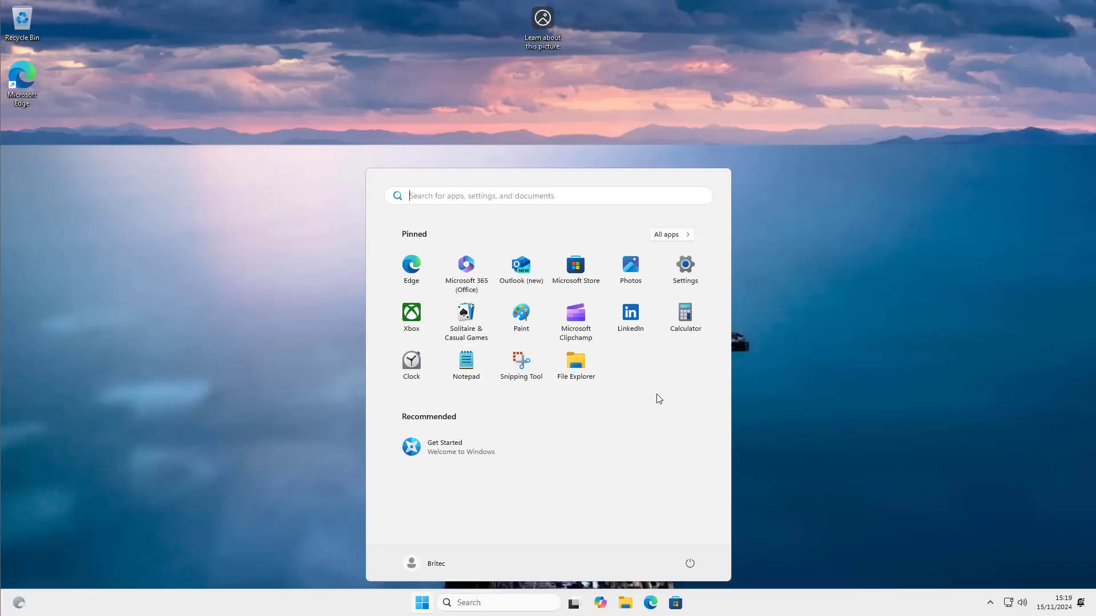
{"action": "left_click", "coordinate": [844, 446]}
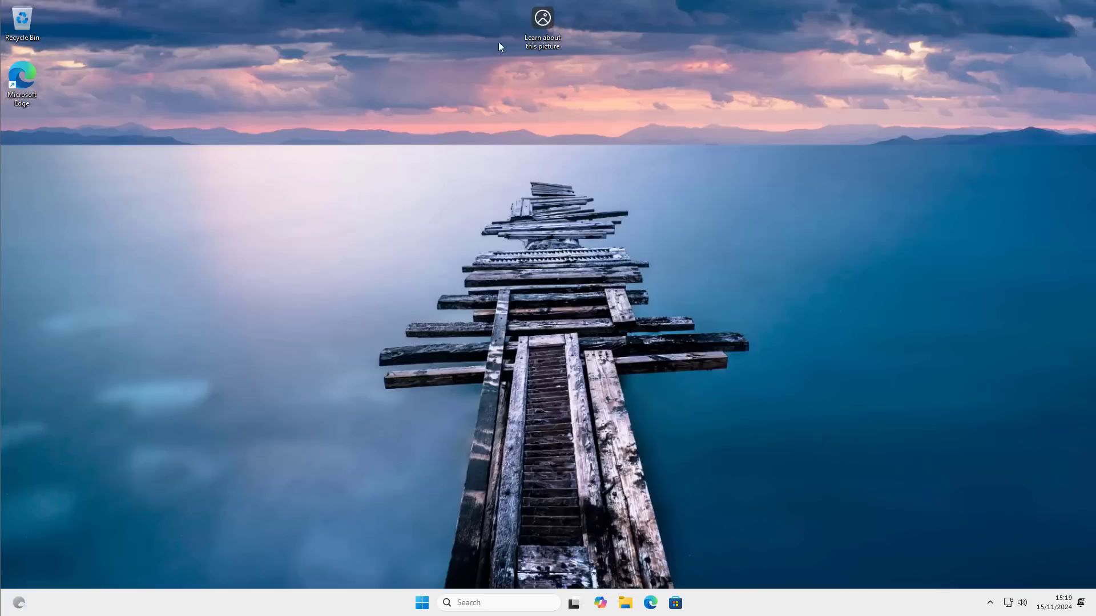
{"action": "left_click_drag", "start_coordinate": [560, 12], "coordinate": [1078, 16]}
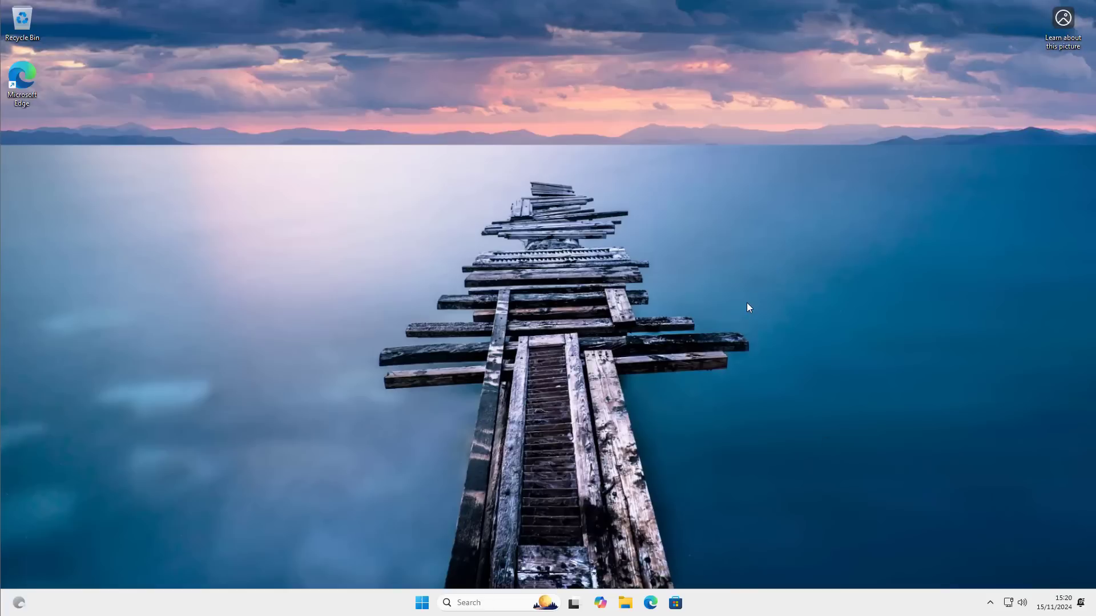
Review the Privacy & security page in Windows Settings and close Settings.
{"action": "left_click", "coordinate": [422, 603]}
{"action": "left_click", "coordinate": [682, 267]}
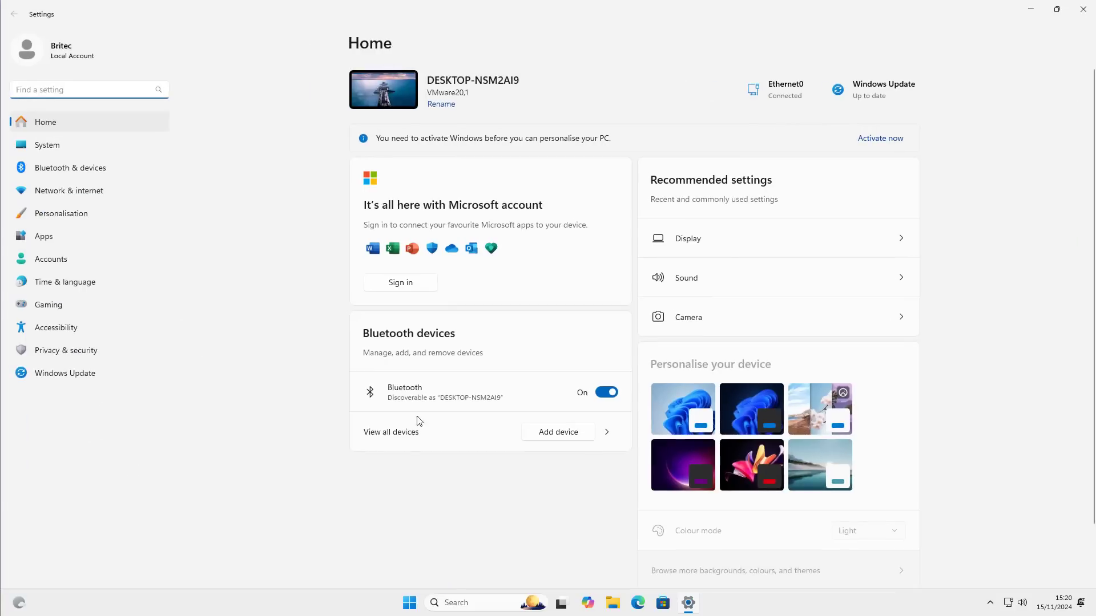
{"action": "left_click", "coordinate": [55, 350]}
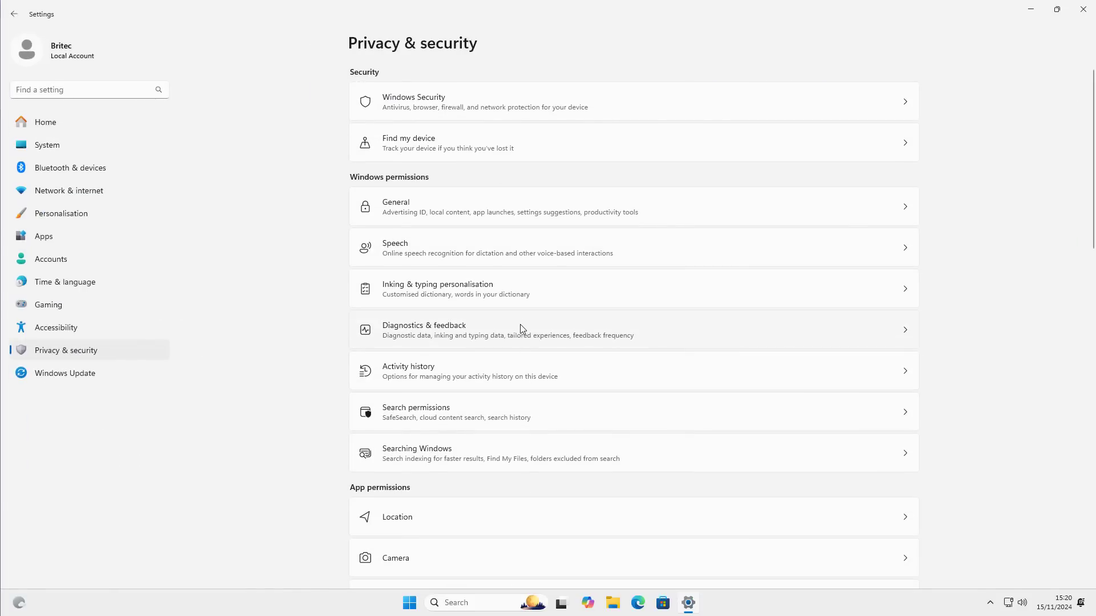
{"action": "left_click", "coordinate": [534, 288]}
{"action": "left_click", "coordinate": [1083, 11]}
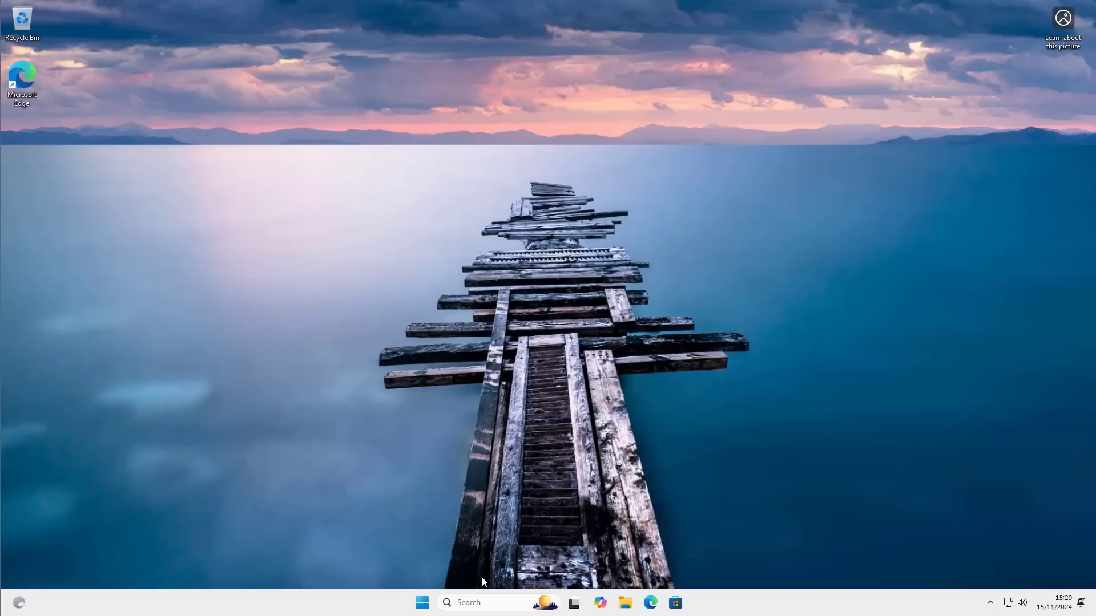
Check the installed Windows version with winver and dismiss the About Windows dialog.
{"action": "left_click", "coordinate": [423, 607]}
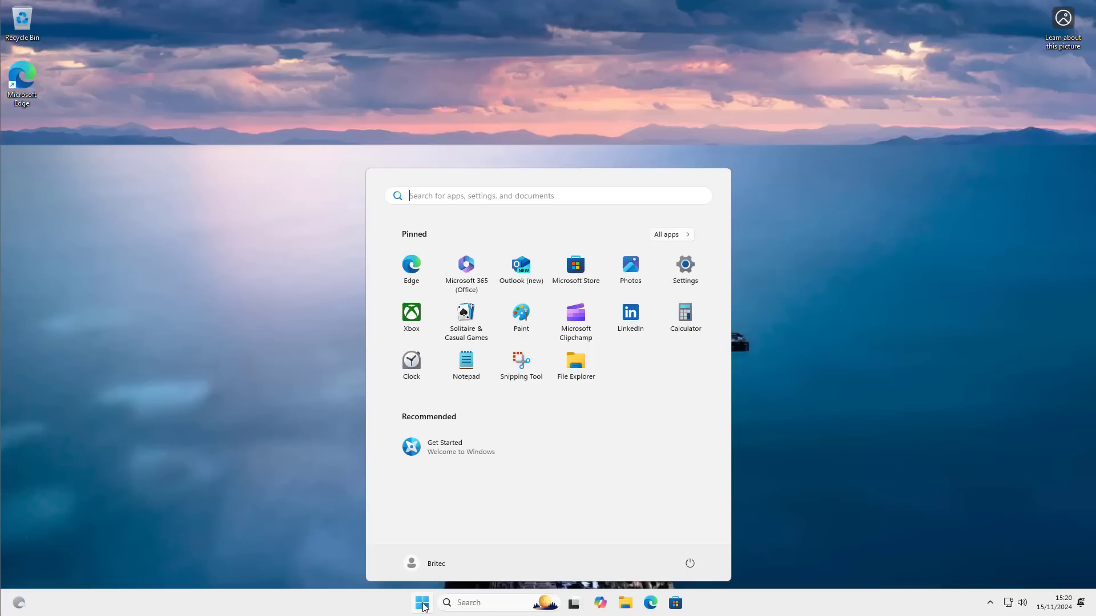
{"action": "type", "text": "winver"}
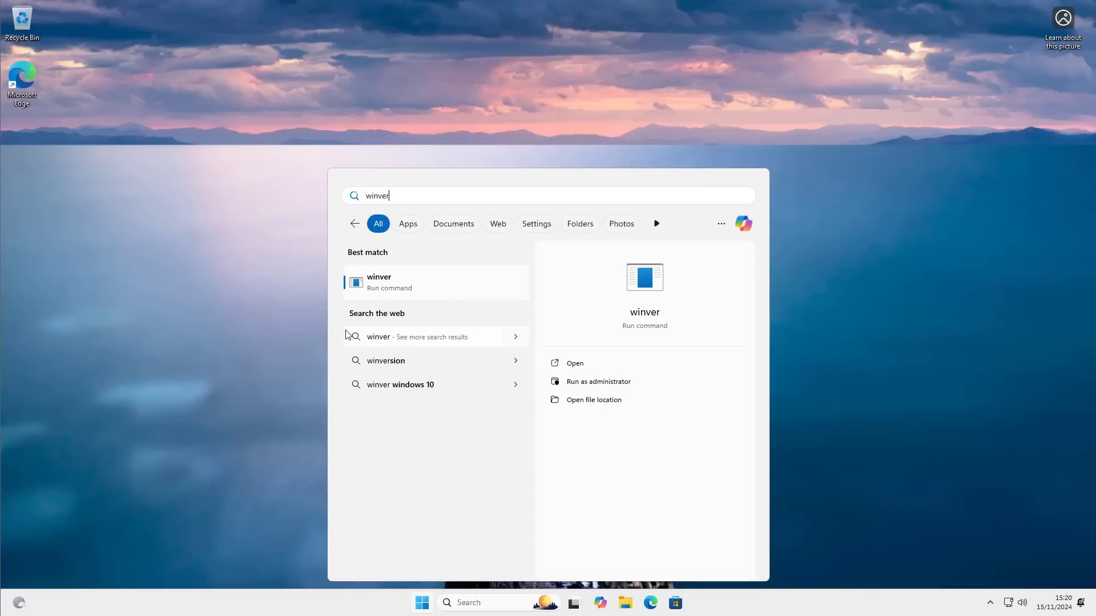
{"action": "left_click", "coordinate": [420, 287]}
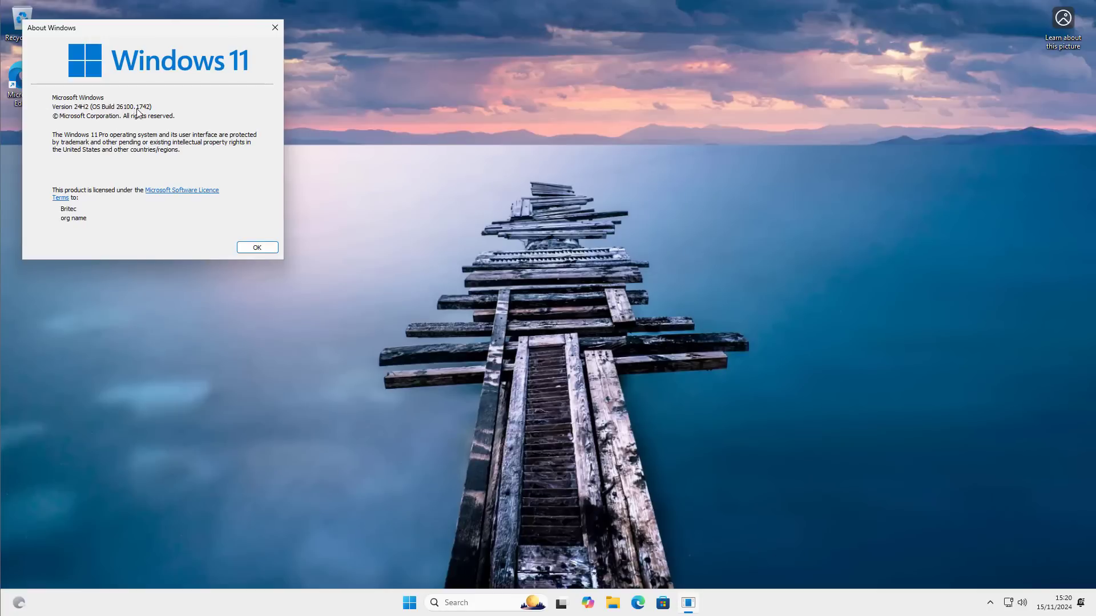
{"action": "left_click", "coordinate": [257, 248]}
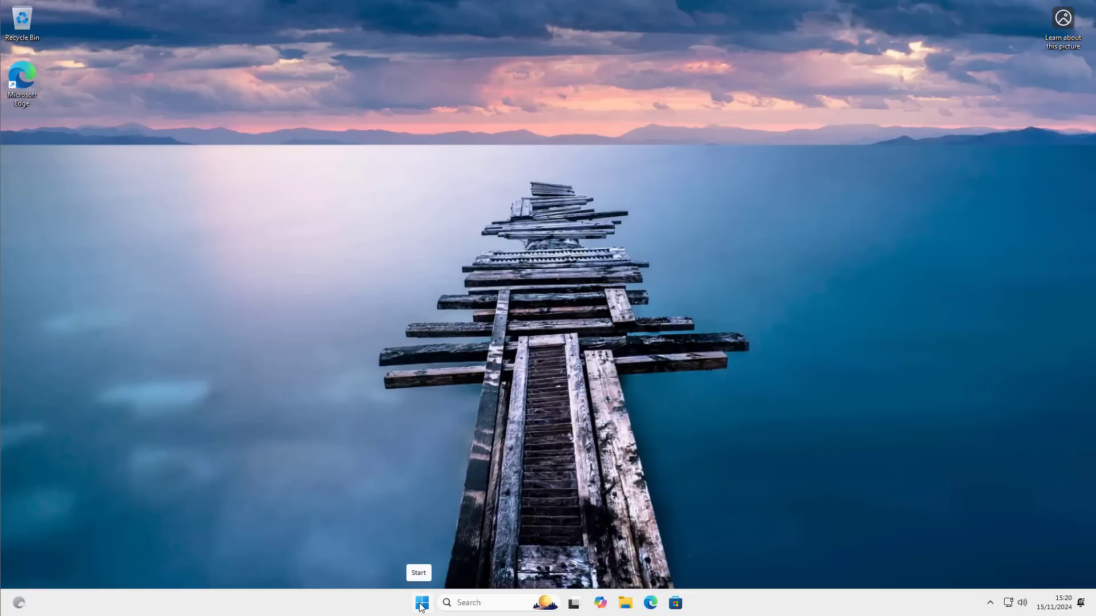
Search for "group policy", open the Local Group Policy Editor maximised, and widen its tree pane to show full folder names.
{"action": "left_click", "coordinate": [421, 604]}
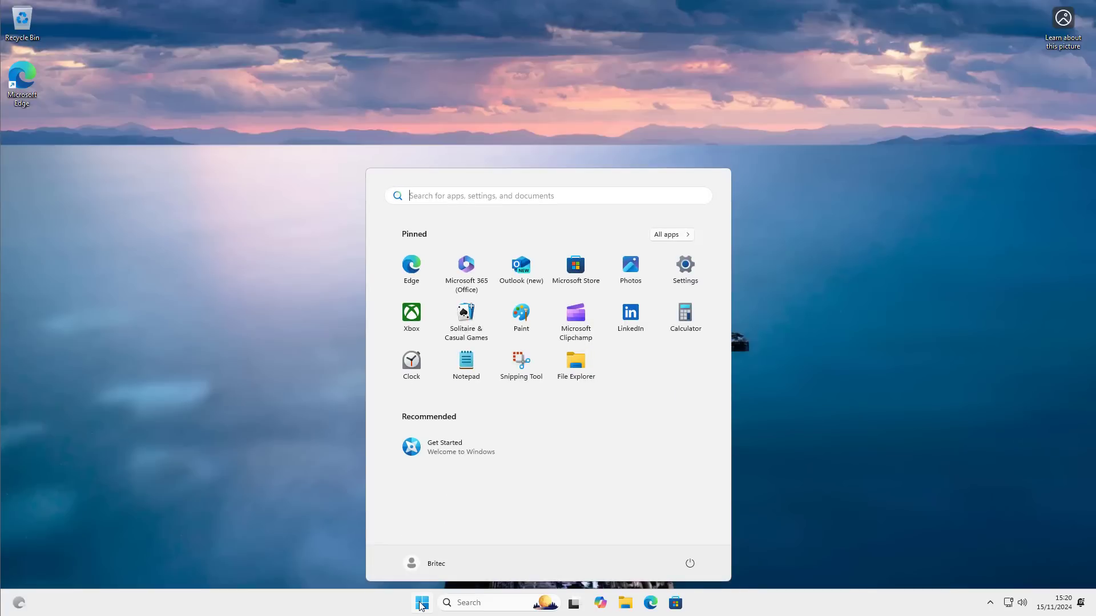
{"action": "type", "text": "gro"}
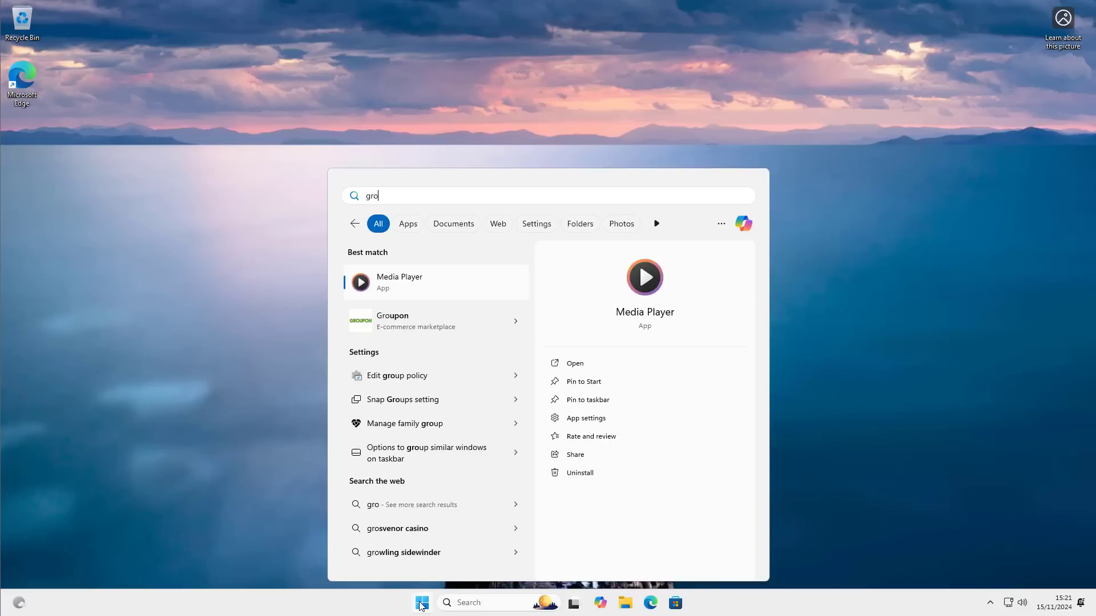
{"action": "type", "text": "up policy"}
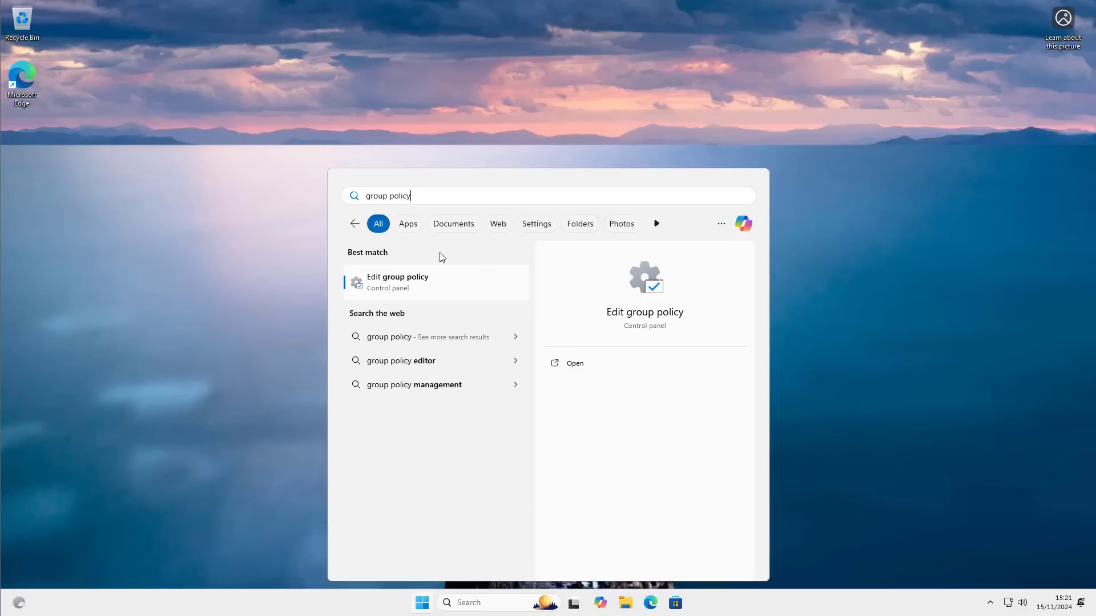
{"action": "left_click", "coordinate": [417, 280]}
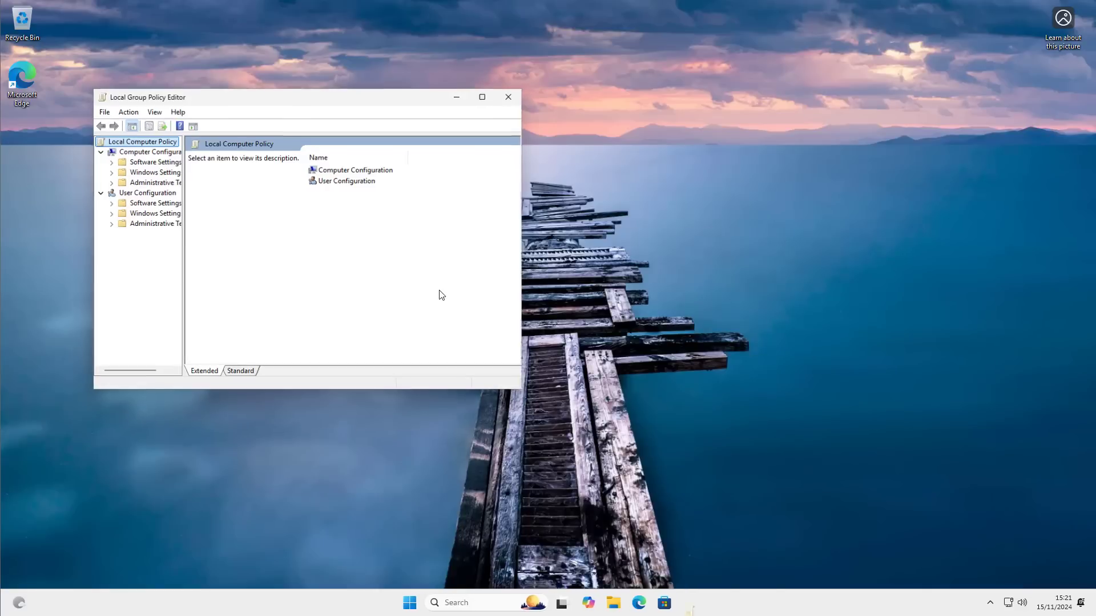
{"action": "left_click", "coordinate": [482, 97]}
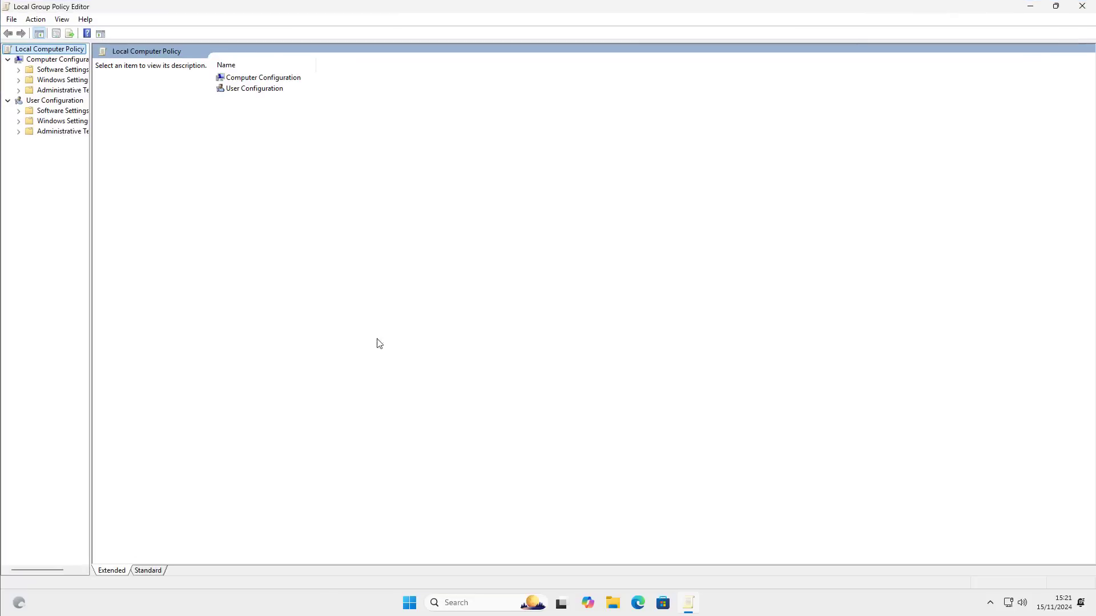
{"action": "left_click_drag", "start_coordinate": [90, 197], "coordinate": [178, 210]}
Open the App Privacy folder under Computer Configuration, Administrative Templates, Windows Components.
{"action": "left_click", "coordinate": [53, 60]}
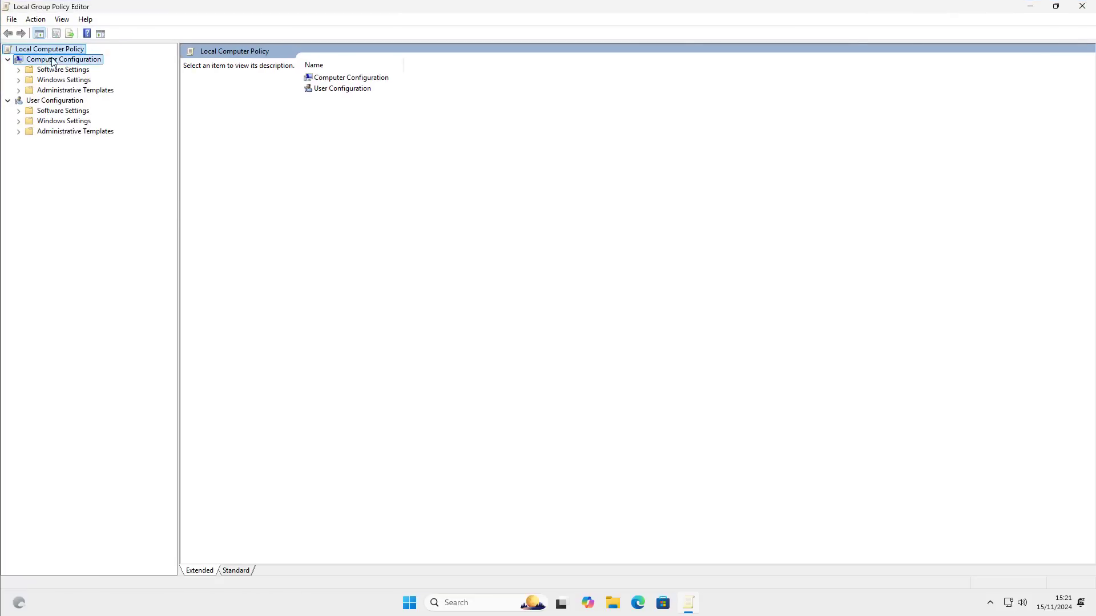
{"action": "left_click", "coordinate": [74, 93]}
{"action": "left_click", "coordinate": [19, 90]}
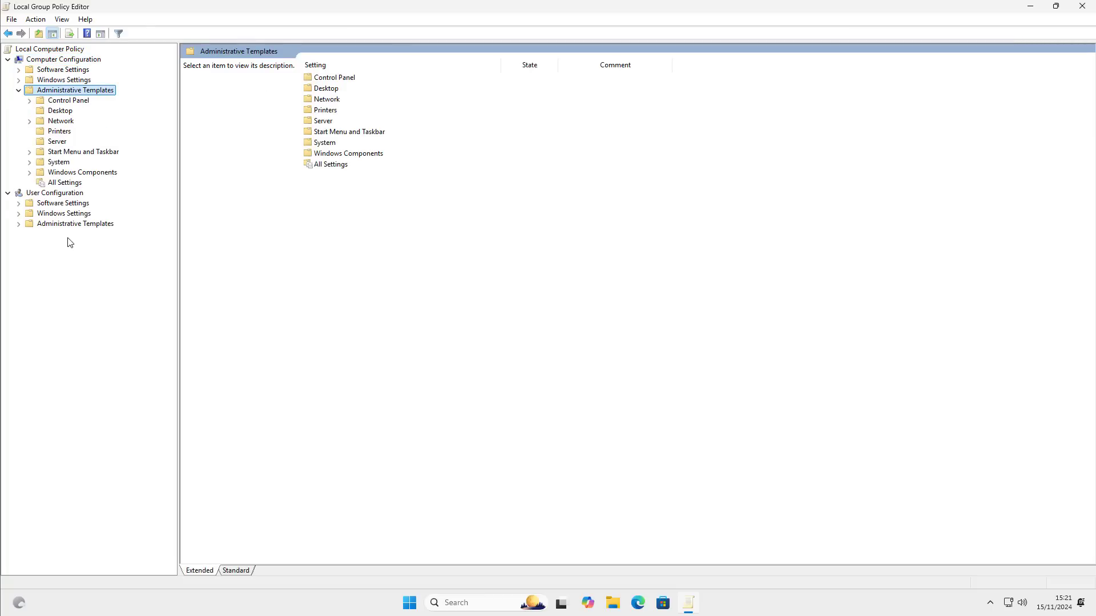
{"action": "left_click", "coordinate": [72, 172]}
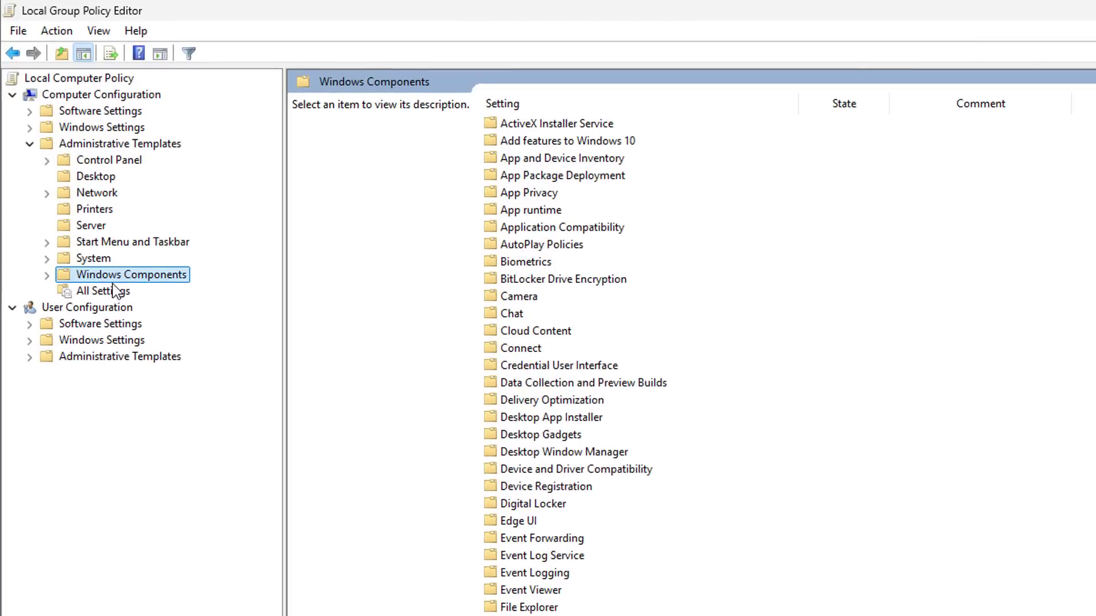
{"action": "left_click", "coordinate": [549, 197]}
{"action": "double_click", "coordinate": [669, 198]}
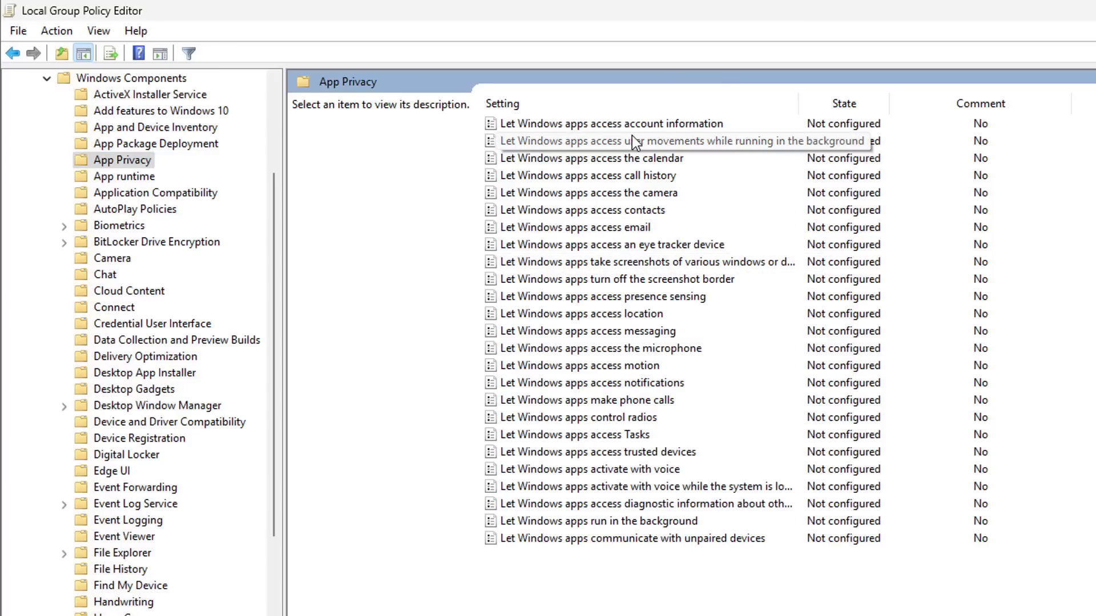
Enable the "Let Windows apps access account information" policy with Force Deny as the default for all apps and apply it.
{"action": "left_click", "coordinate": [652, 126]}
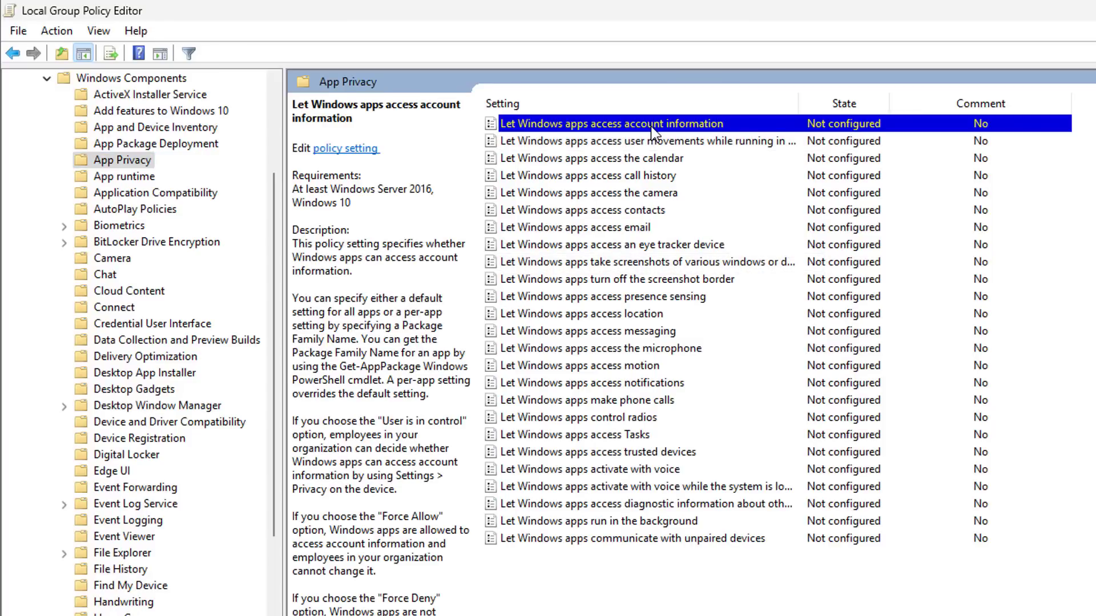
{"action": "double_click", "coordinate": [652, 127]}
{"action": "left_click_drag", "start_coordinate": [359, 34], "coordinate": [960, 188]}
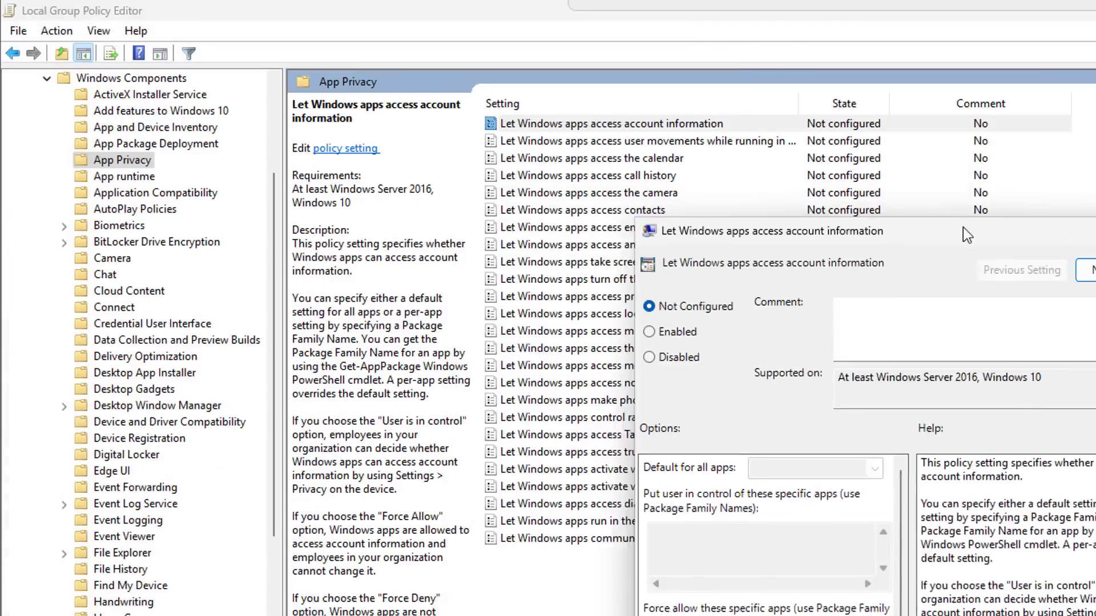
{"action": "left_click", "coordinate": [508, 226]}
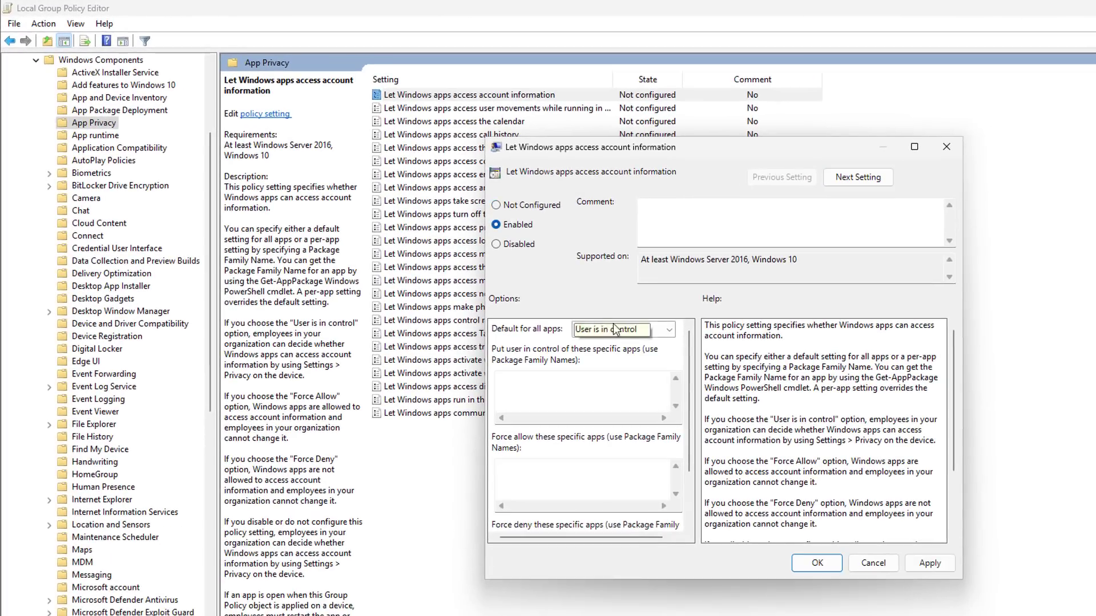
{"action": "left_click", "coordinate": [633, 330]}
{"action": "left_click", "coordinate": [624, 372]}
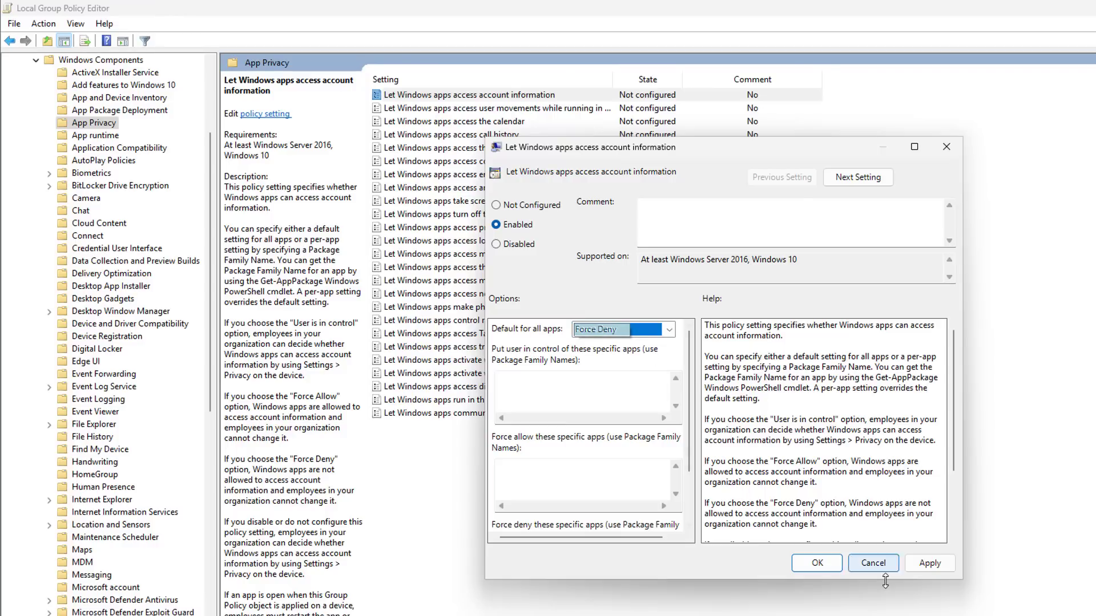
{"action": "left_click", "coordinate": [926, 565]}
{"action": "left_click", "coordinate": [814, 564]}
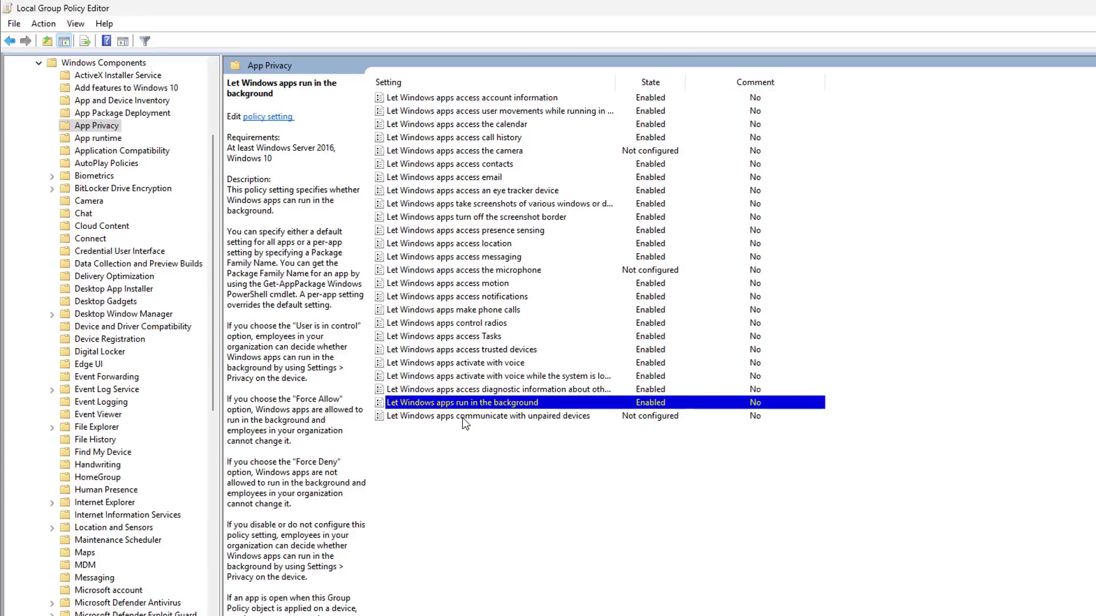
Enable the "Let Windows apps communicate with unpaired devices" policy with Force Deny as the default for all apps.
{"action": "left_click", "coordinate": [464, 417]}
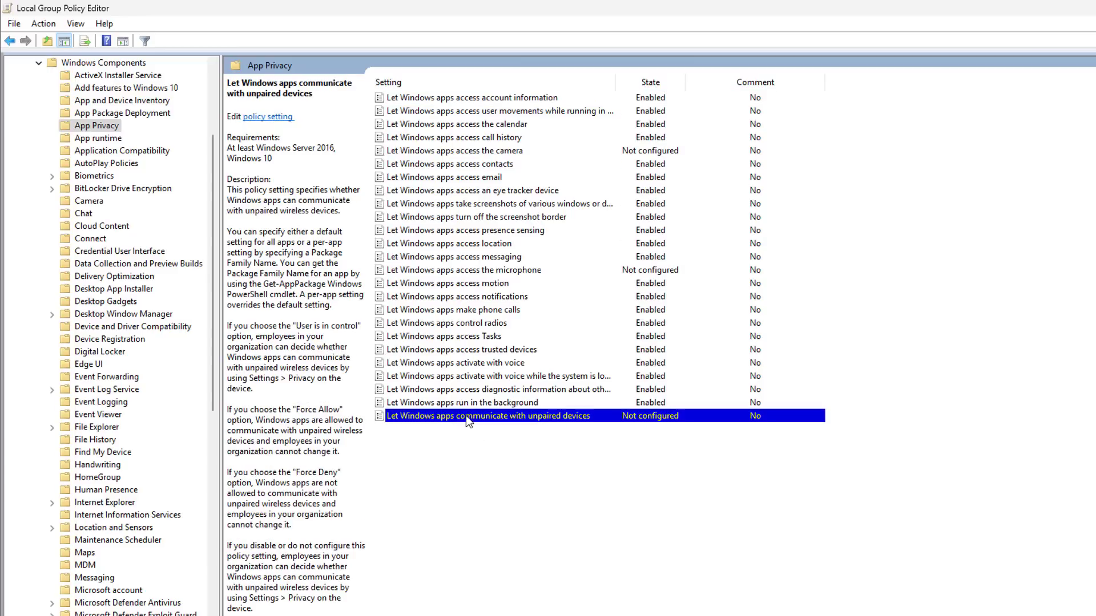
{"action": "double_click", "coordinate": [466, 416]}
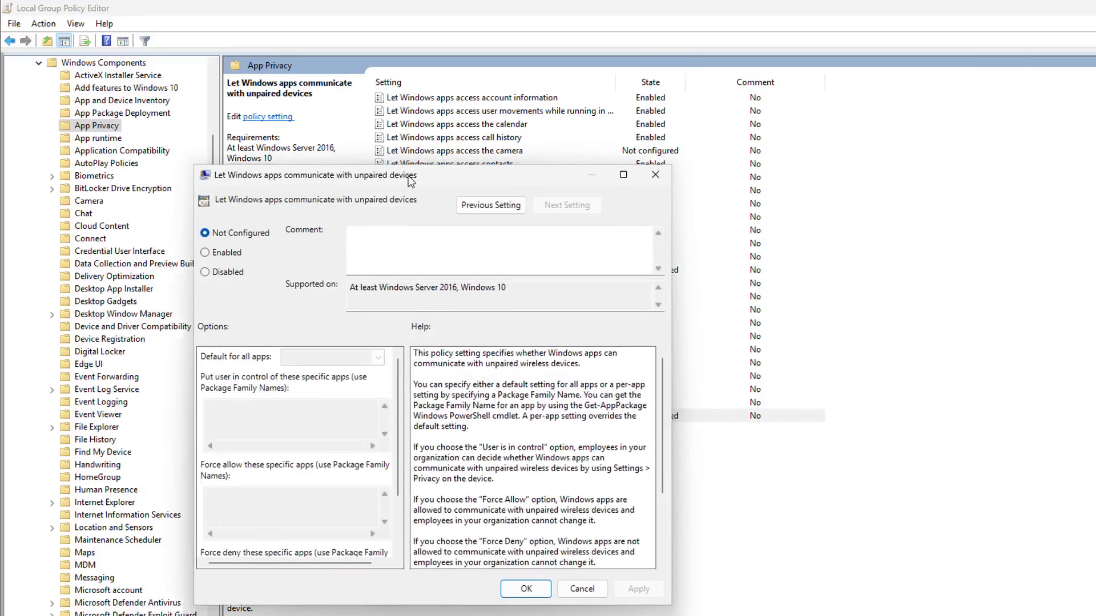
{"action": "left_click_drag", "start_coordinate": [410, 180], "coordinate": [543, 143]}
{"action": "left_click", "coordinate": [343, 218]}
{"action": "left_click", "coordinate": [473, 324]}
{"action": "left_click", "coordinate": [464, 360]}
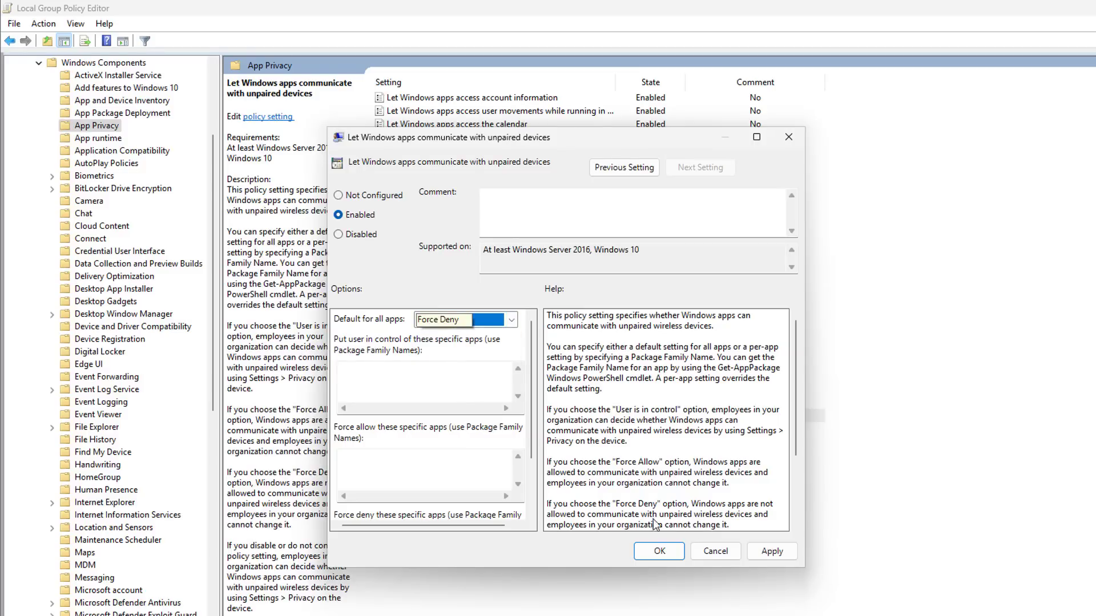
{"action": "left_click", "coordinate": [659, 552]}
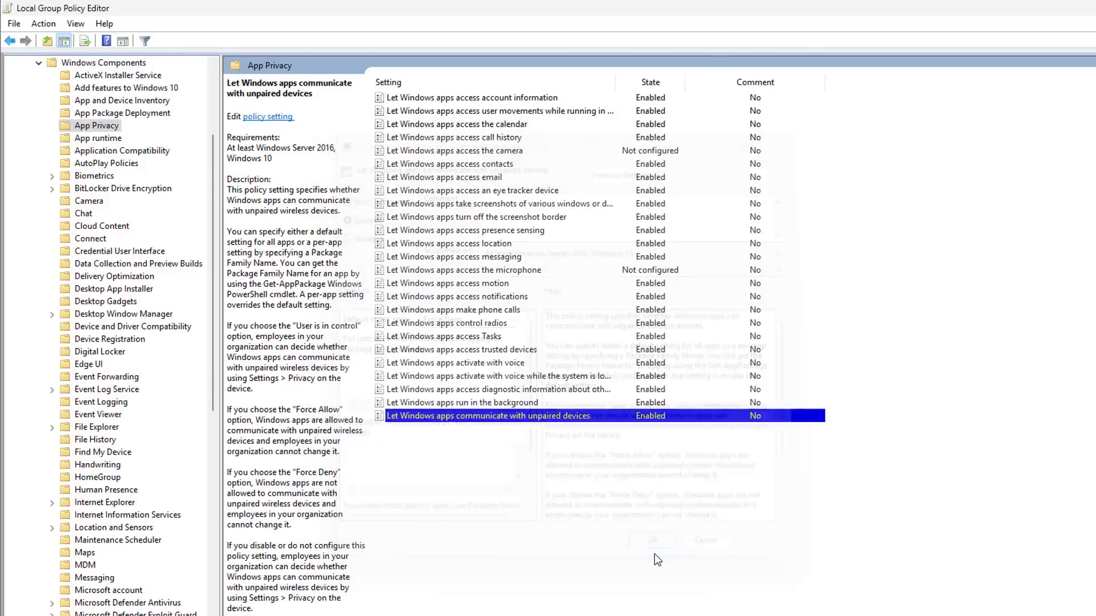
Examine the descriptions of the microphone, camera, email and contacts access policies in App Privacy.
{"action": "left_click", "coordinate": [512, 272]}
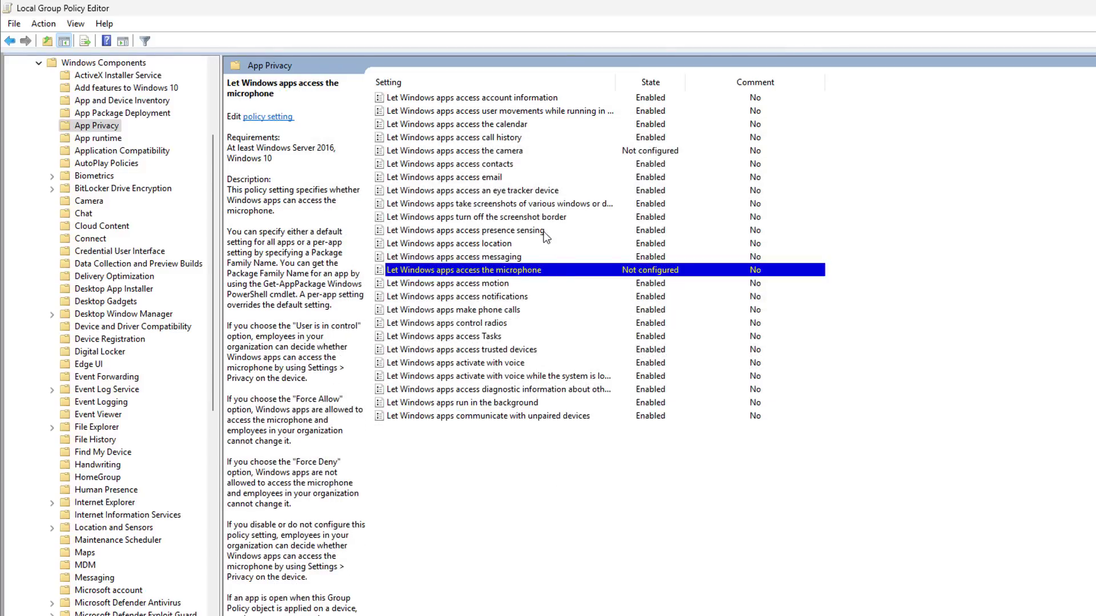
{"action": "left_click", "coordinate": [506, 152]}
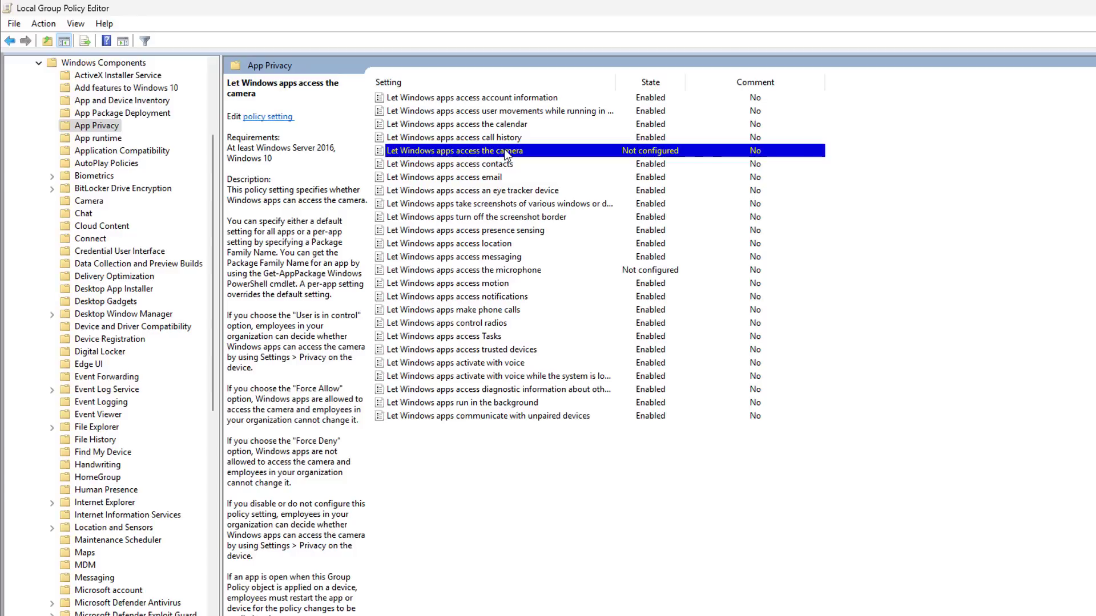
{"action": "left_click", "coordinate": [483, 180]}
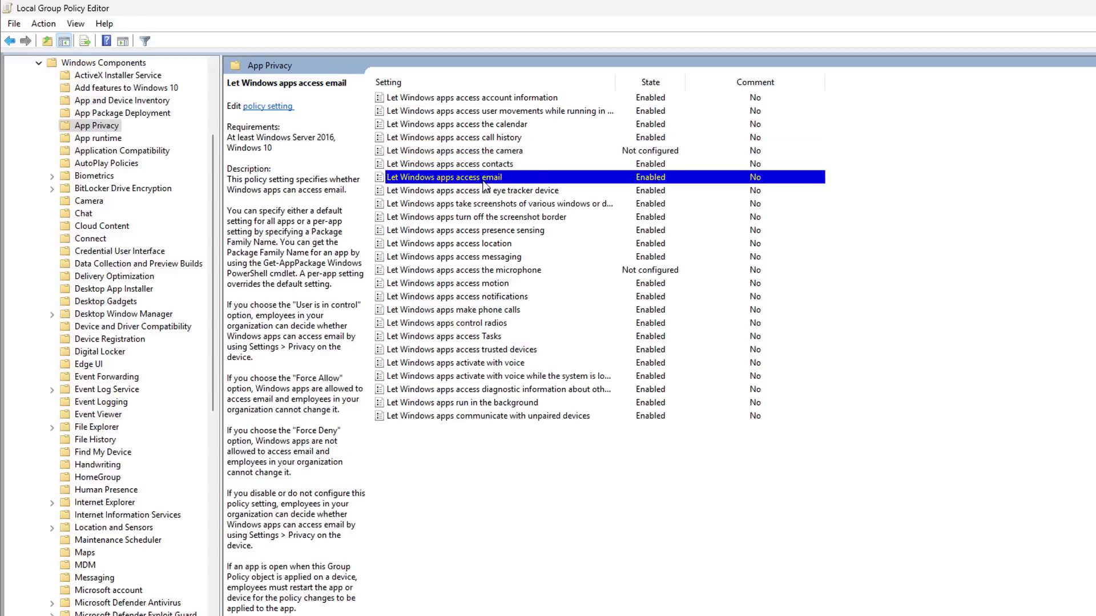
{"action": "left_click", "coordinate": [484, 165]}
{"action": "left_click", "coordinate": [519, 154]}
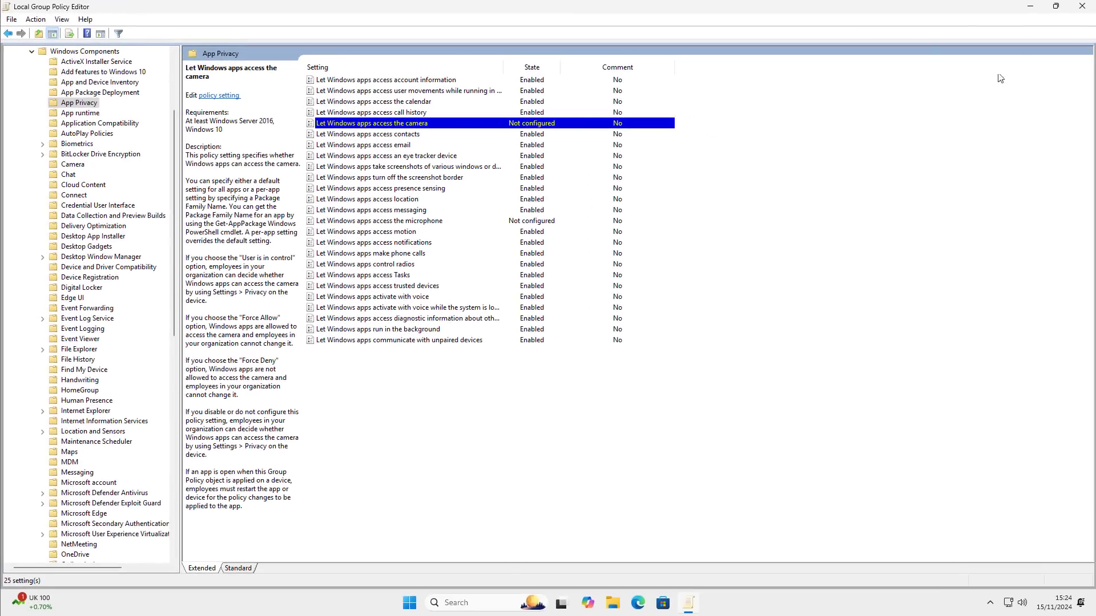
Put the Local Group Policy Editor aside and open the Privacy & security page in Windows Settings.
{"action": "left_click", "coordinate": [1031, 12]}
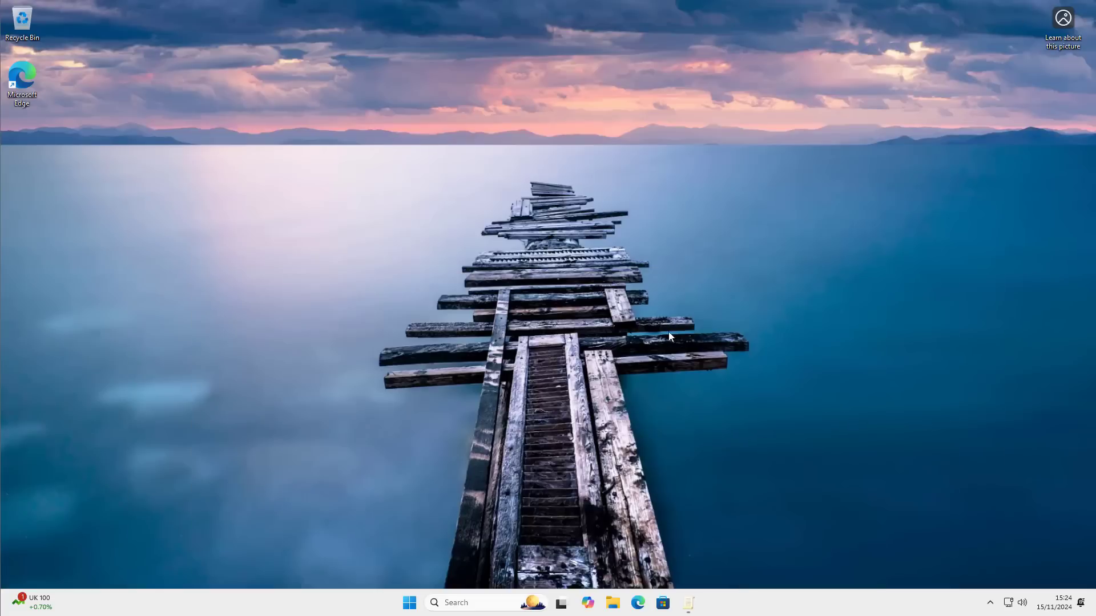
{"action": "left_click", "coordinate": [410, 603]}
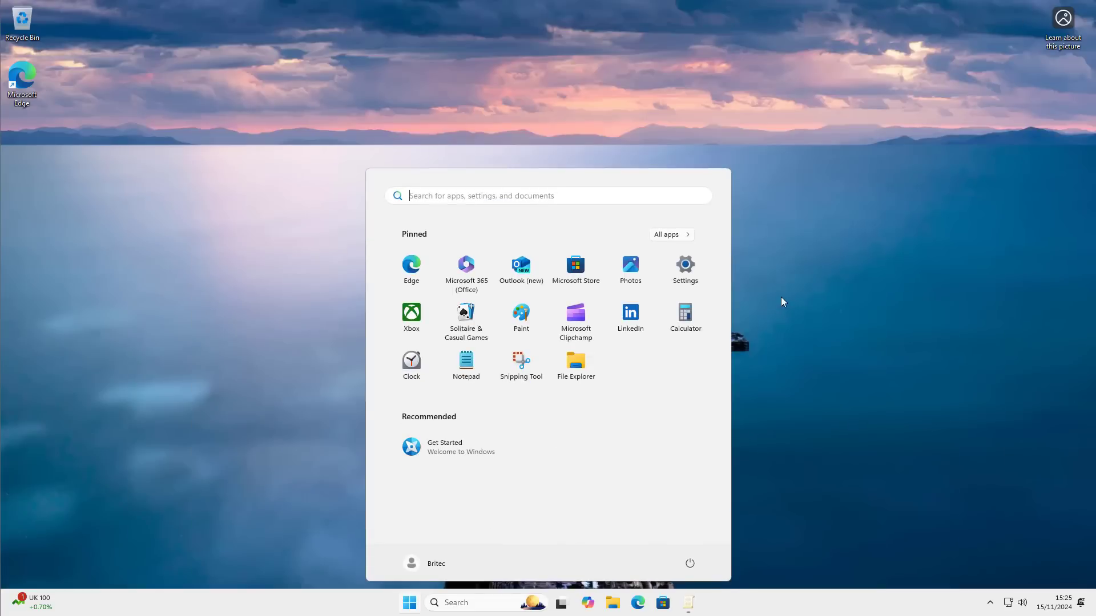
{"action": "left_click", "coordinate": [701, 271]}
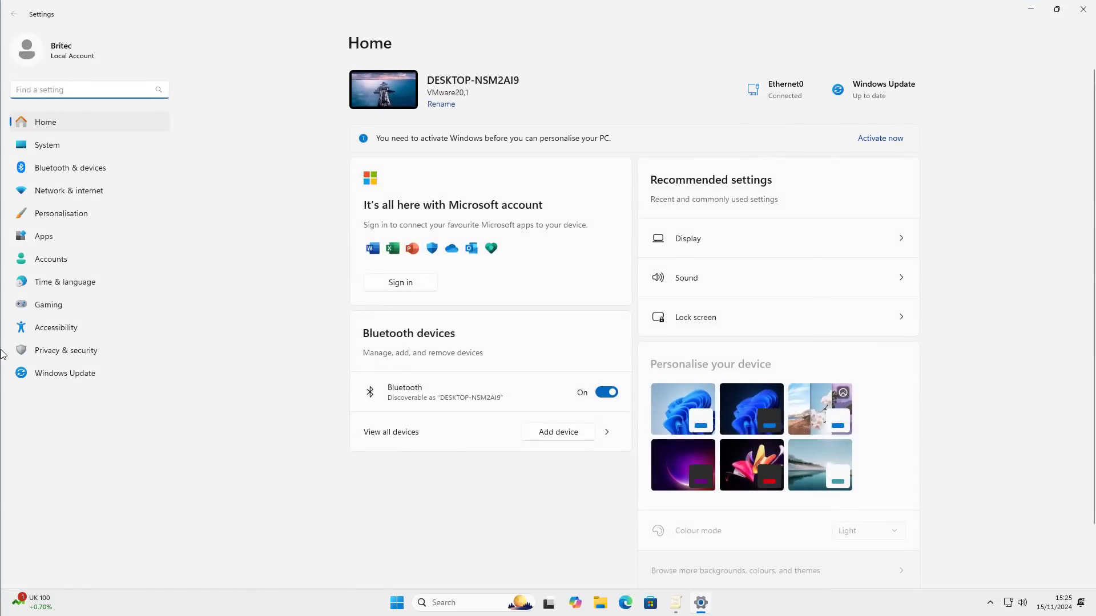
{"action": "left_click", "coordinate": [67, 350]}
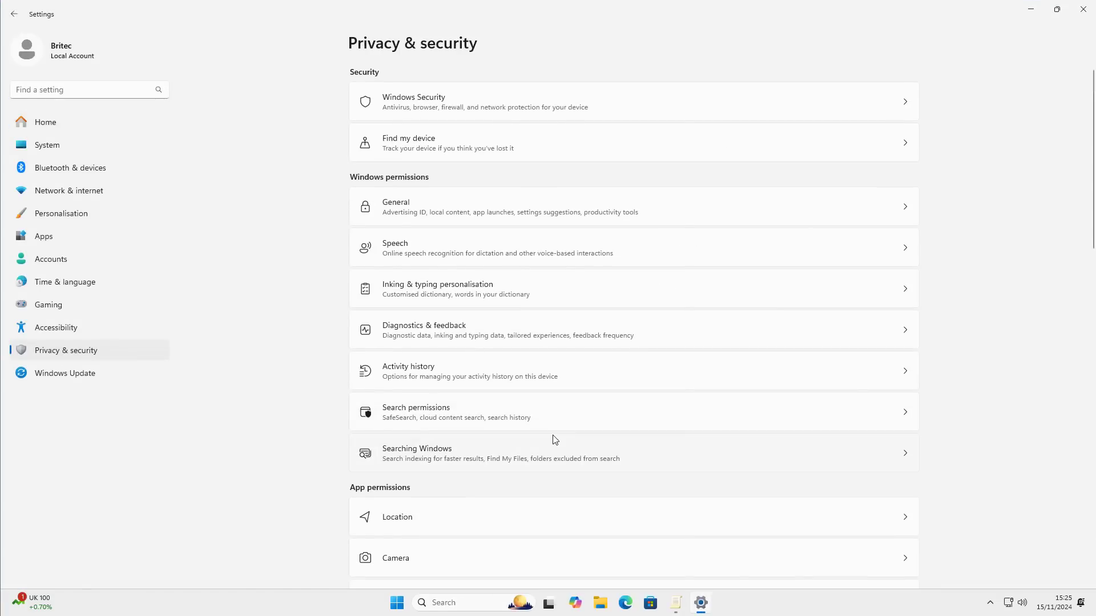
Check the state of the Radios and Contacts app permissions, returning to Privacy & security after each.
{"action": "scroll", "coordinate": [555, 439], "scroll_direction": "down", "scroll_amount": 10}
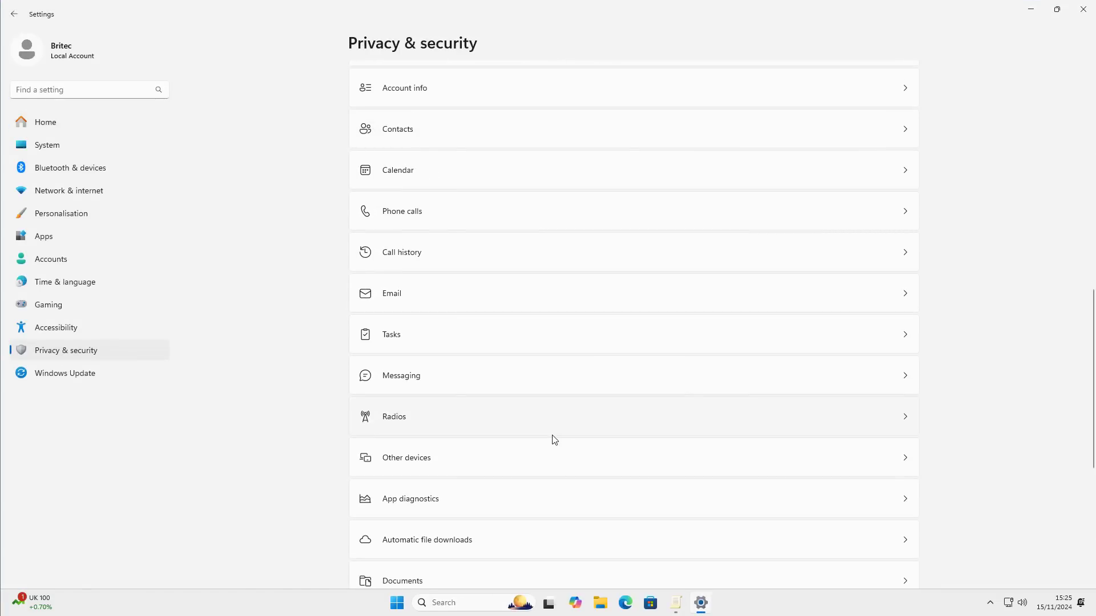
{"action": "left_click", "coordinate": [522, 416]}
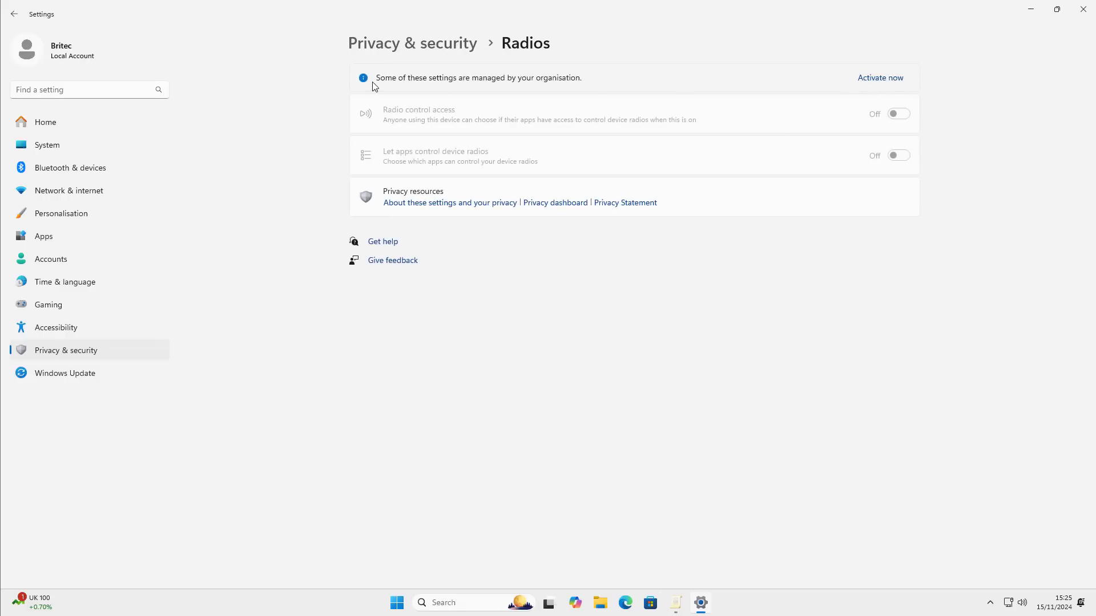
{"action": "left_click", "coordinate": [13, 13]}
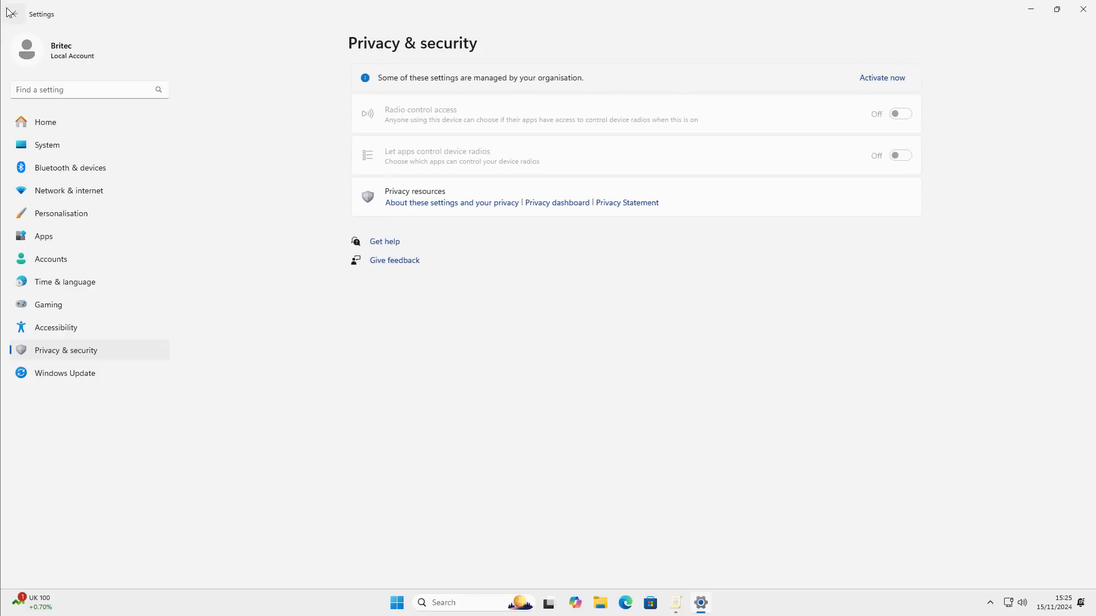
{"action": "scroll", "coordinate": [457, 388], "scroll_direction": "down", "scroll_amount": 5}
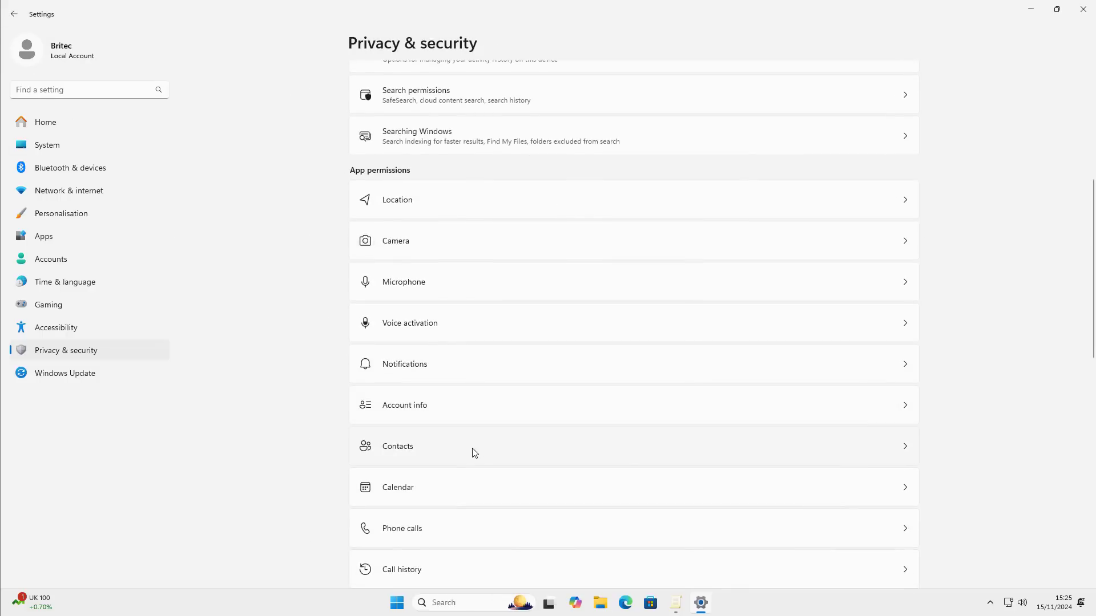
{"action": "left_click", "coordinate": [472, 451]}
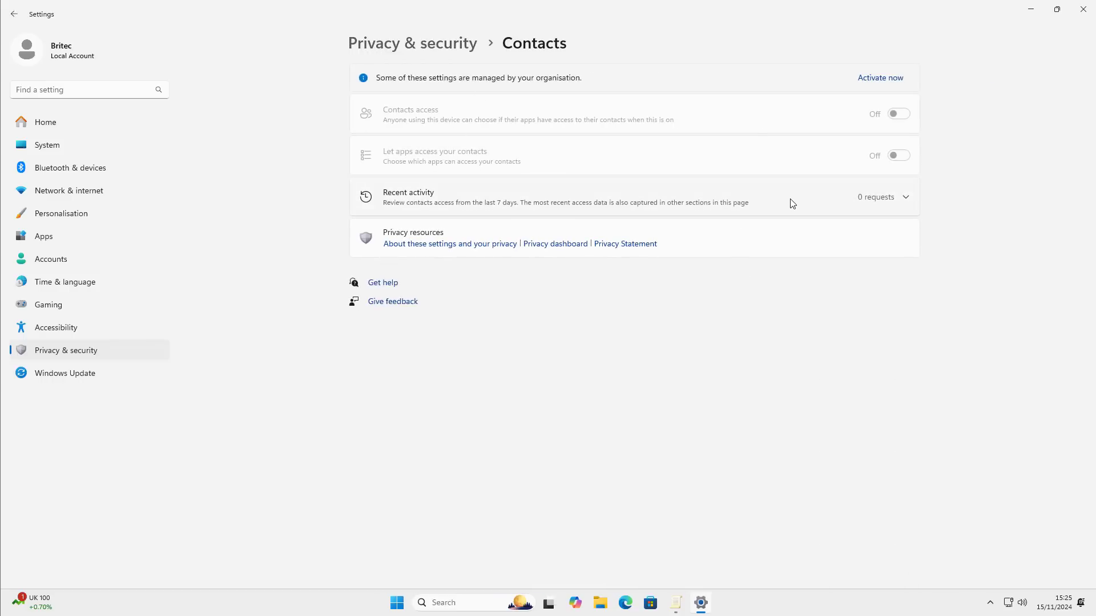
{"action": "left_click", "coordinate": [13, 14]}
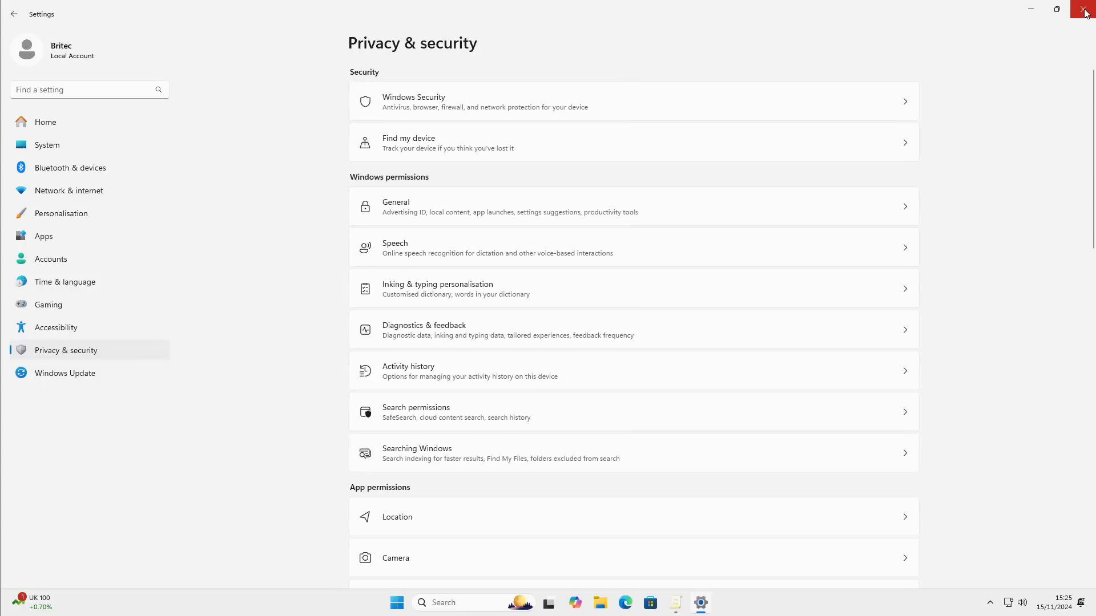
Set the feedback frequency to Never in the Diagnostics & feedback settings.
{"action": "left_click", "coordinate": [663, 330]}
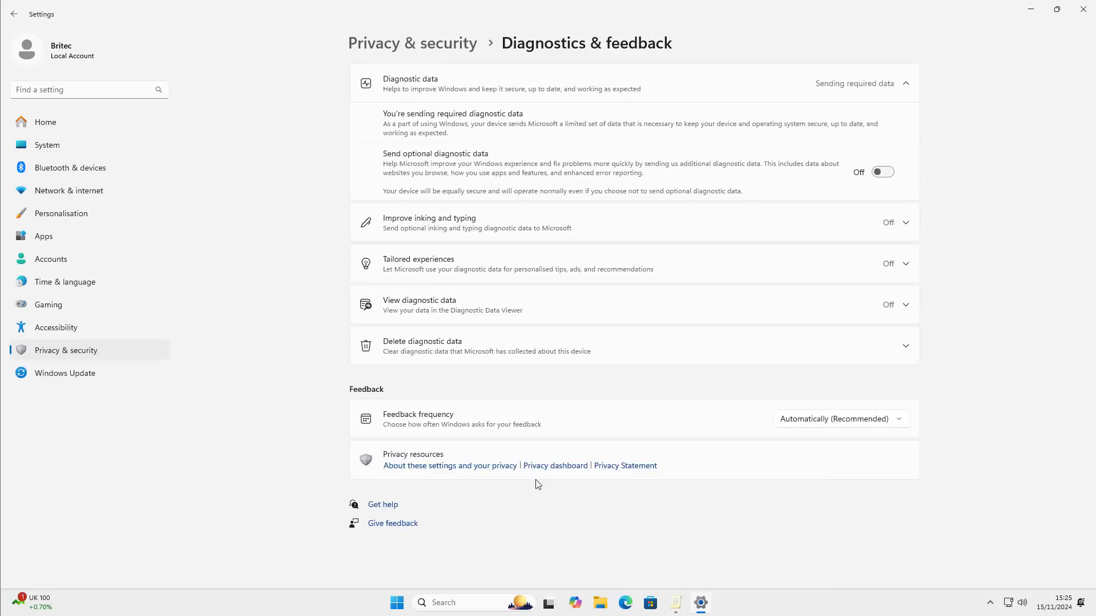
{"action": "left_click", "coordinate": [892, 418]}
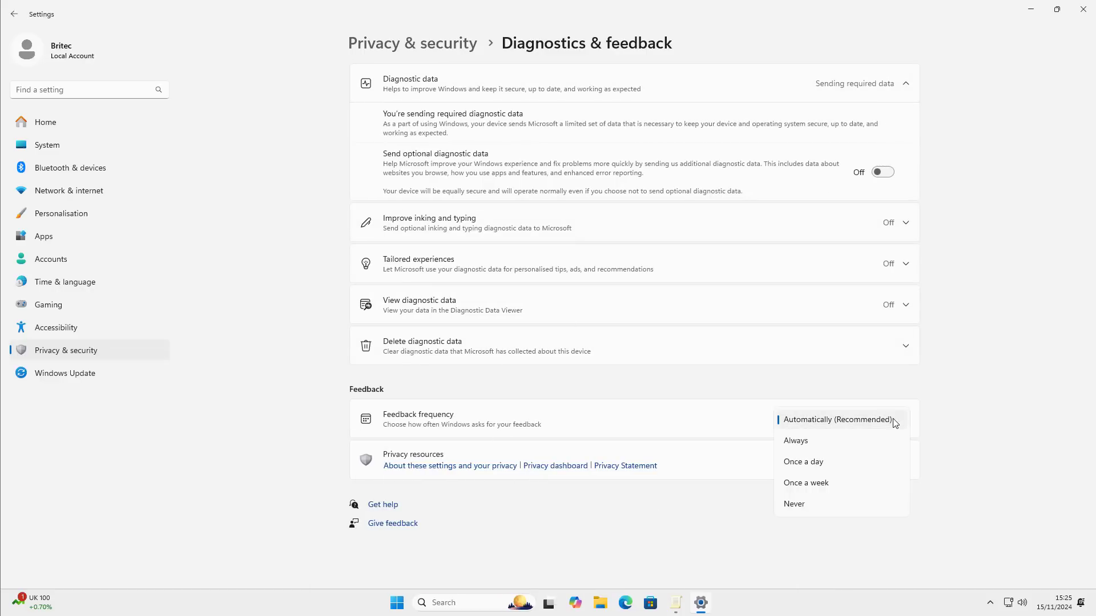
{"action": "left_click", "coordinate": [805, 505]}
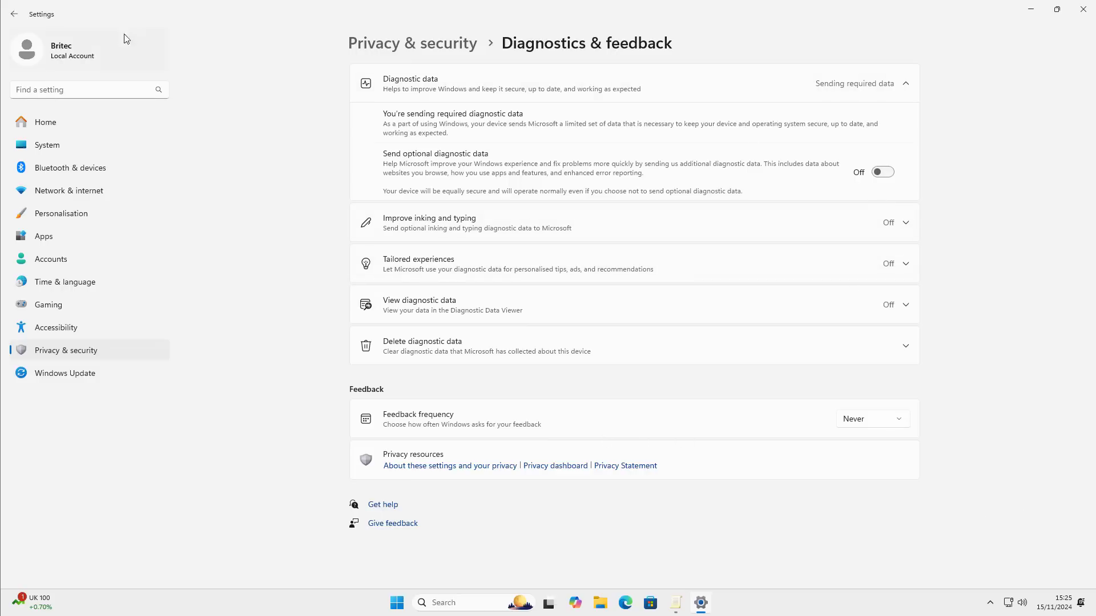
{"action": "left_click", "coordinate": [13, 17]}
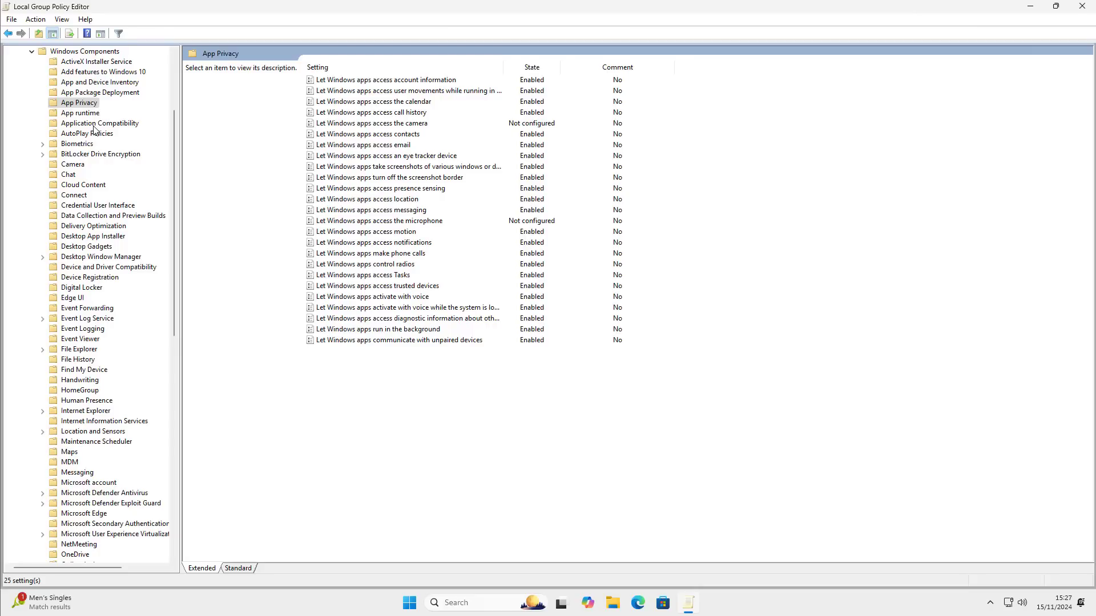
Set the "Turn off Application Telemetry" policy to Enabled in the Application Compatibility folder of the Local Group Policy Editor.
{"action": "left_click", "coordinate": [94, 126]}
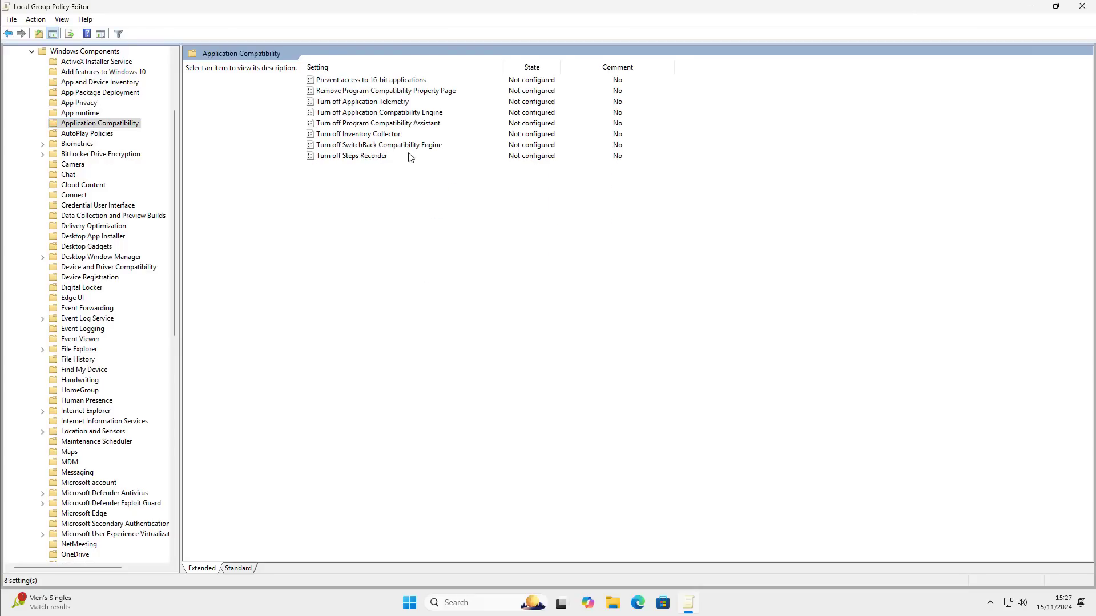
{"action": "left_click", "coordinate": [359, 106]}
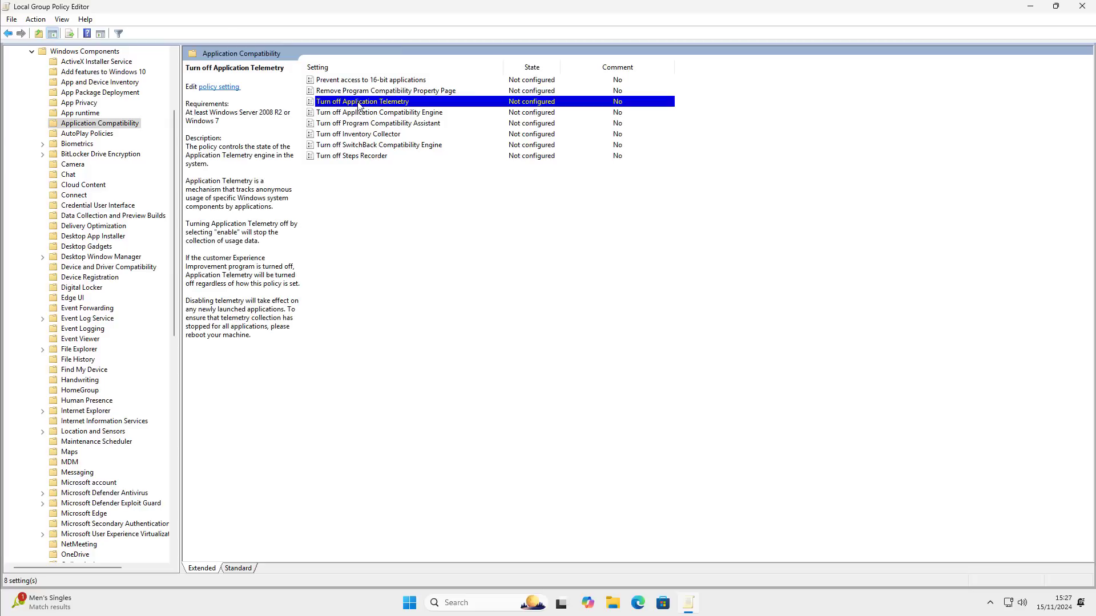
{"action": "double_click", "coordinate": [458, 105]}
{"action": "left_click_drag", "start_coordinate": [274, 58], "coordinate": [524, 124]}
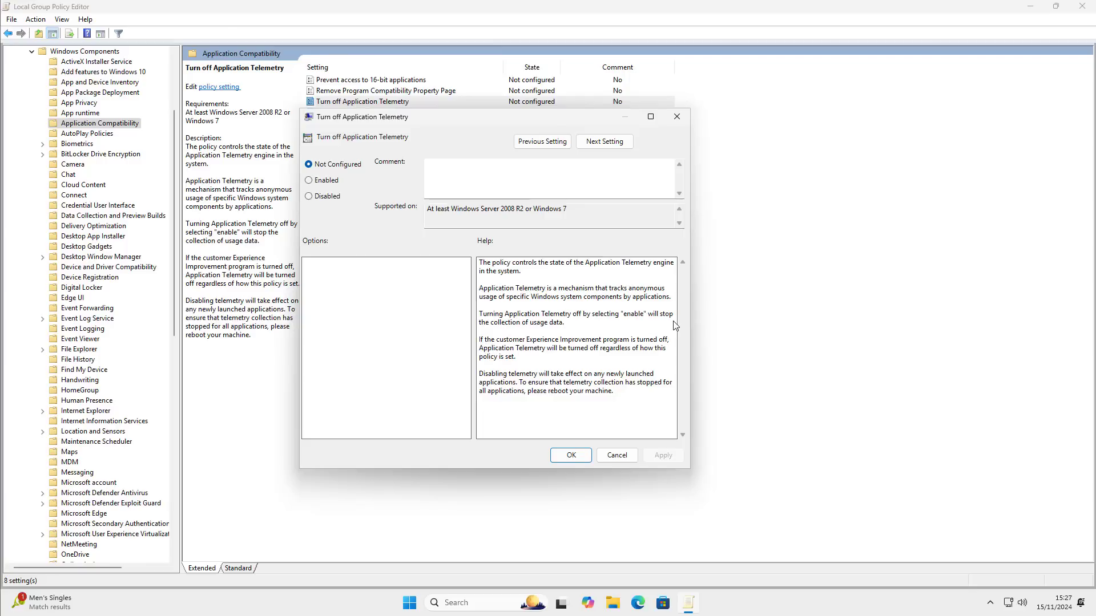
{"action": "left_click", "coordinate": [316, 180]}
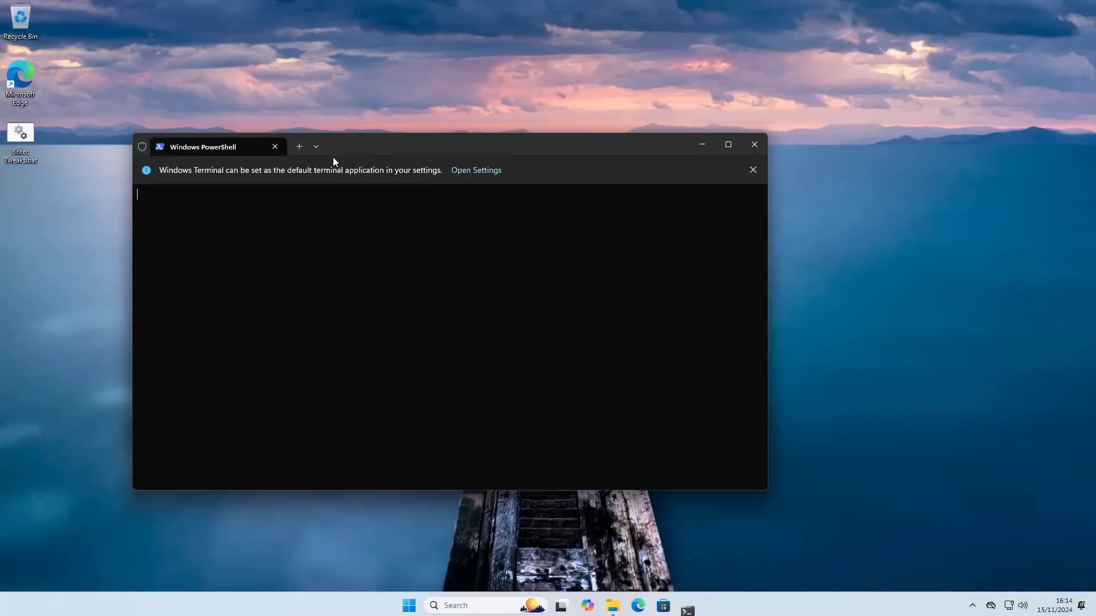
Paste the multi-line app-removal script from the clipboard into the administrator Windows PowerShell terminal and run it.
{"action": "left_click_drag", "start_coordinate": [345, 144], "coordinate": [466, 112]}
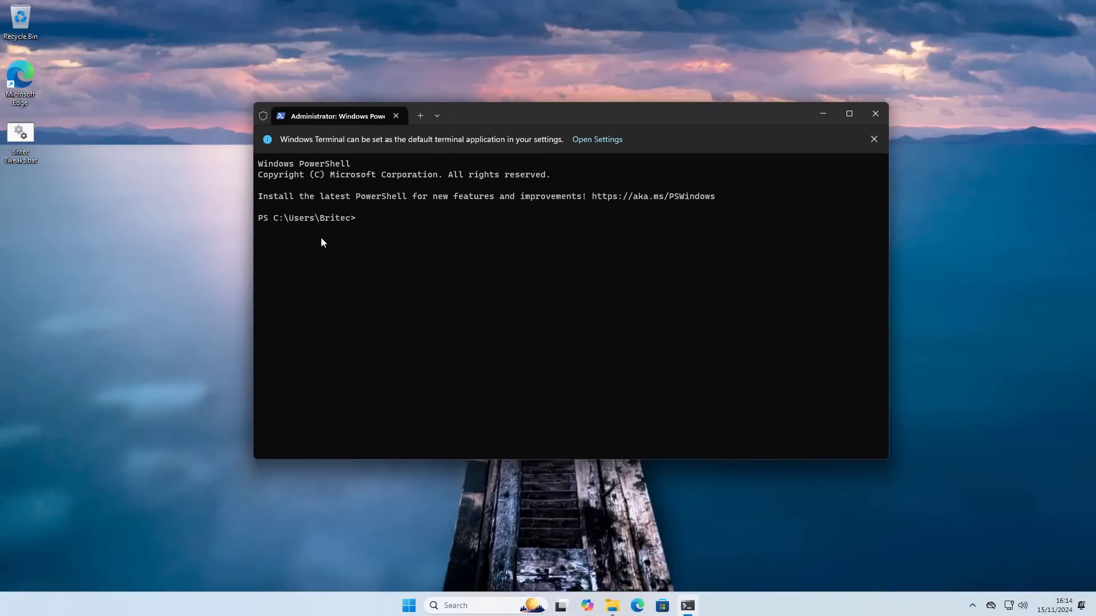
{"action": "right_click", "coordinate": [345, 254]}
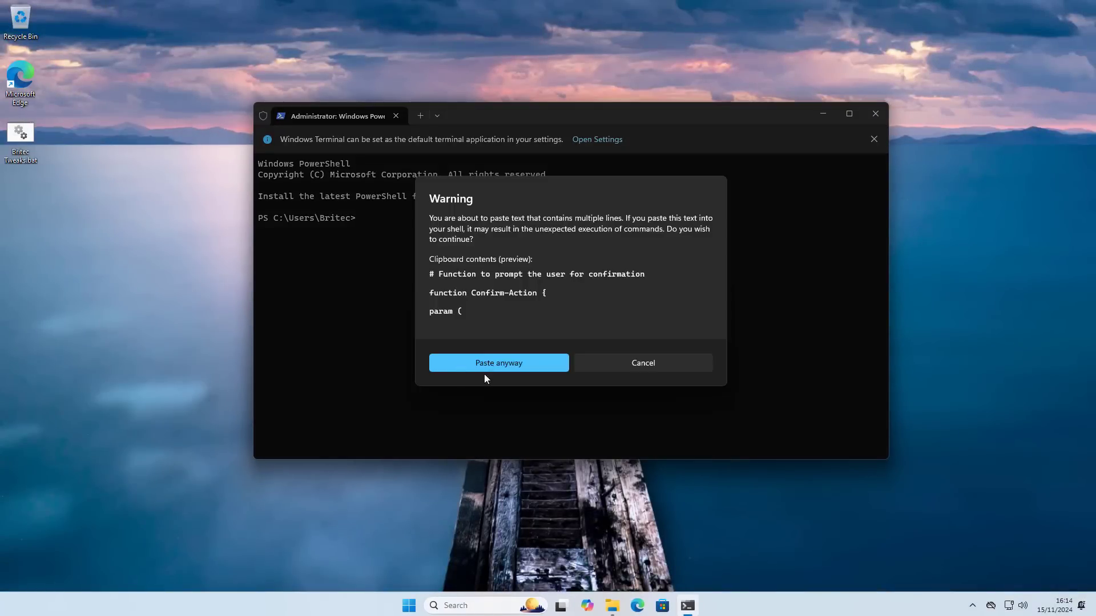
{"action": "left_click", "coordinate": [497, 366]}
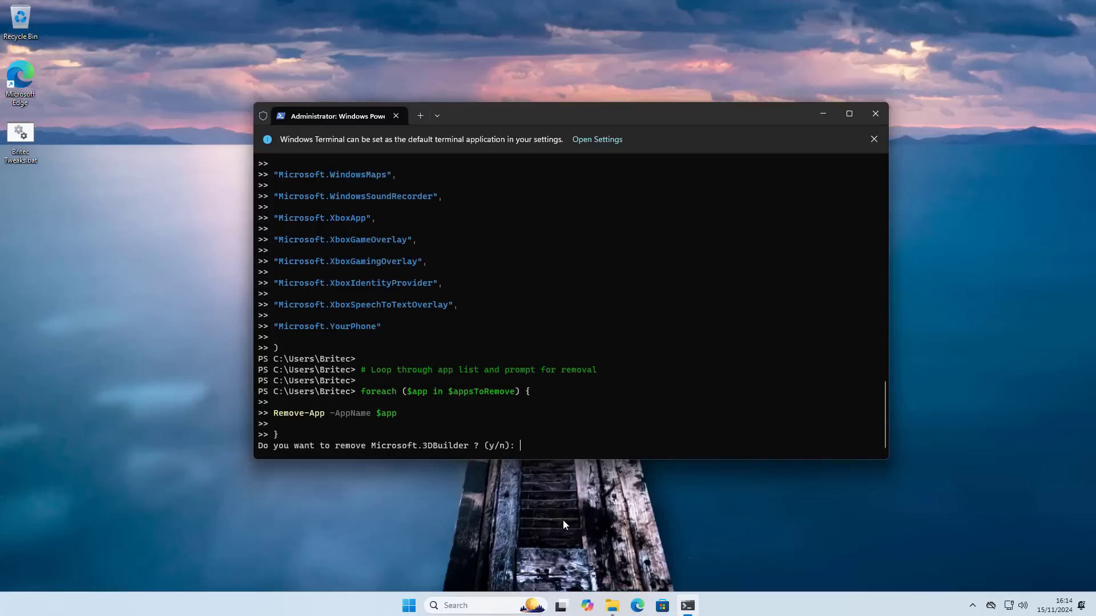
Answer y to remove 3DBuilder, BingWeather, GetHelp, Getstarted, Microsoft3DViewer and MicrosoftOfficeHub.
{"action": "type", "text": "y"}
{"action": "key", "text": "Return"}
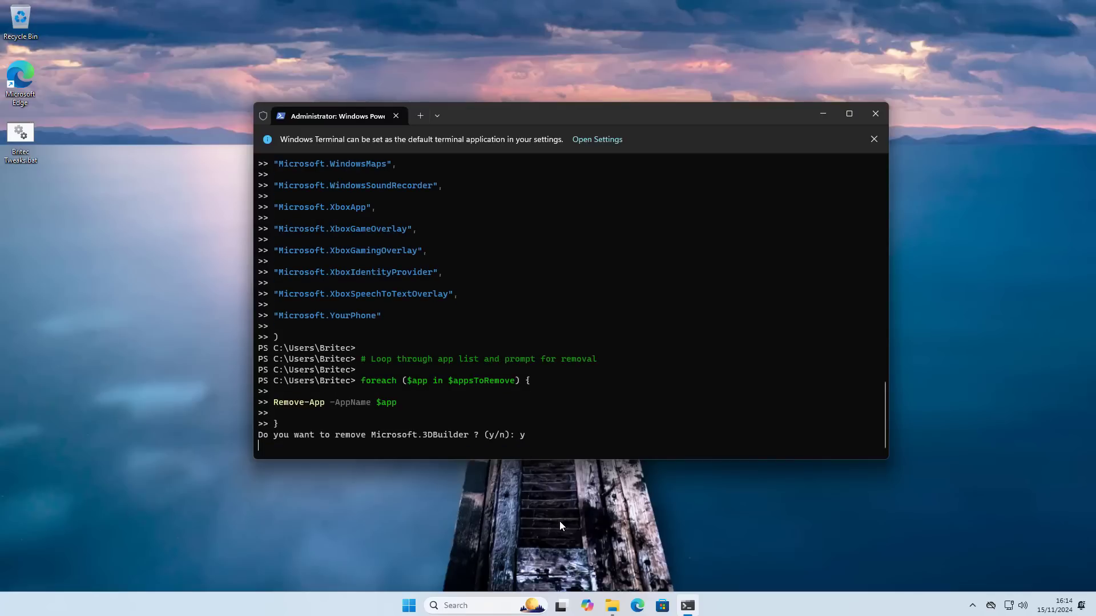
{"action": "type", "text": "y"}
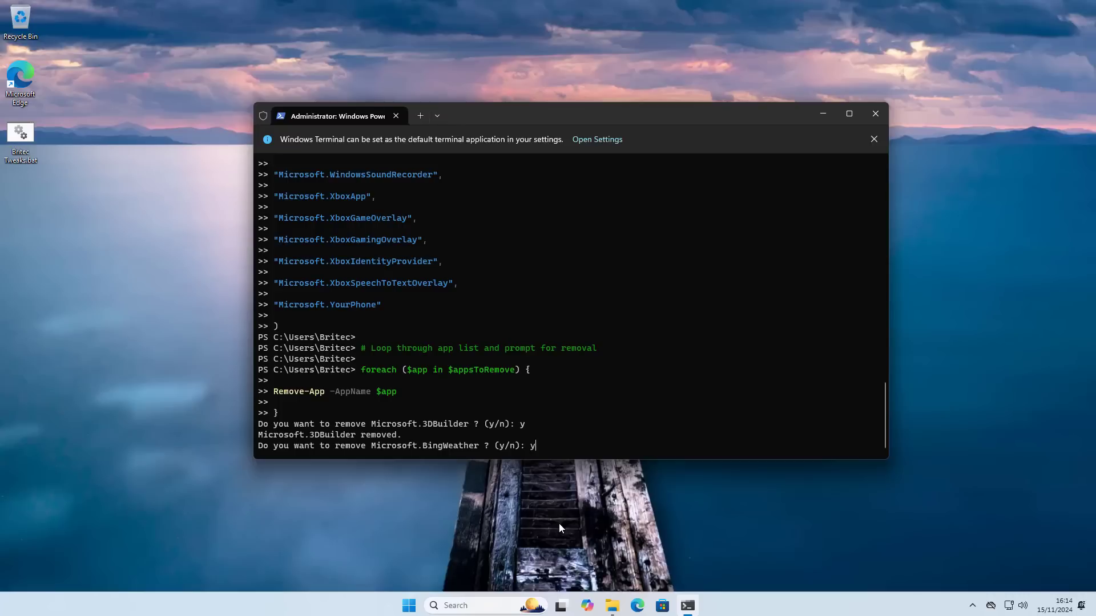
{"action": "key", "text": "Return"}
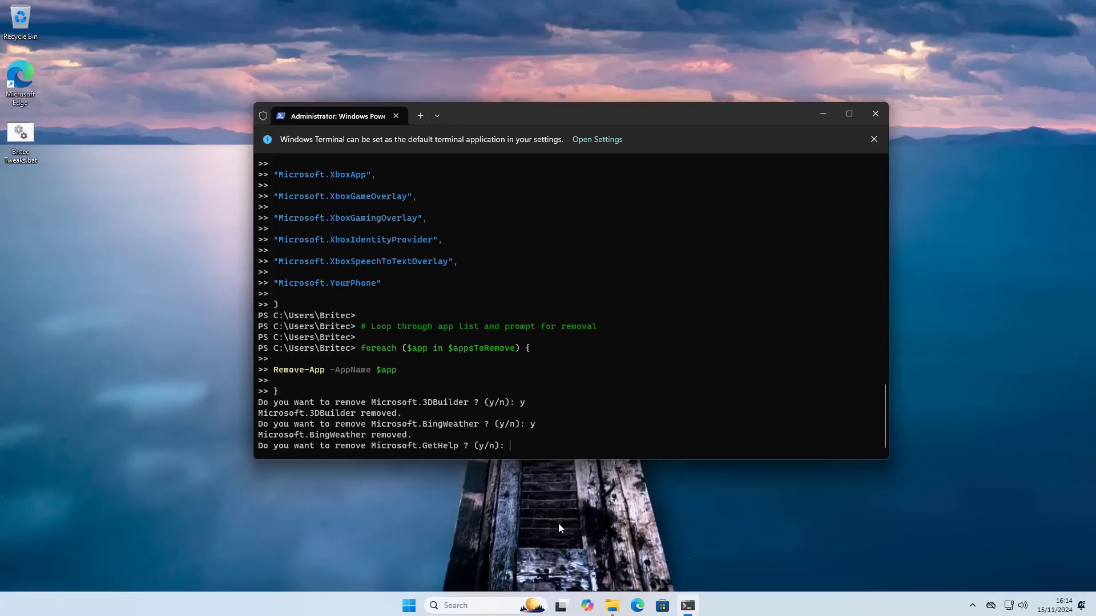
{"action": "type", "text": "y"}
{"action": "key", "text": "Return"}
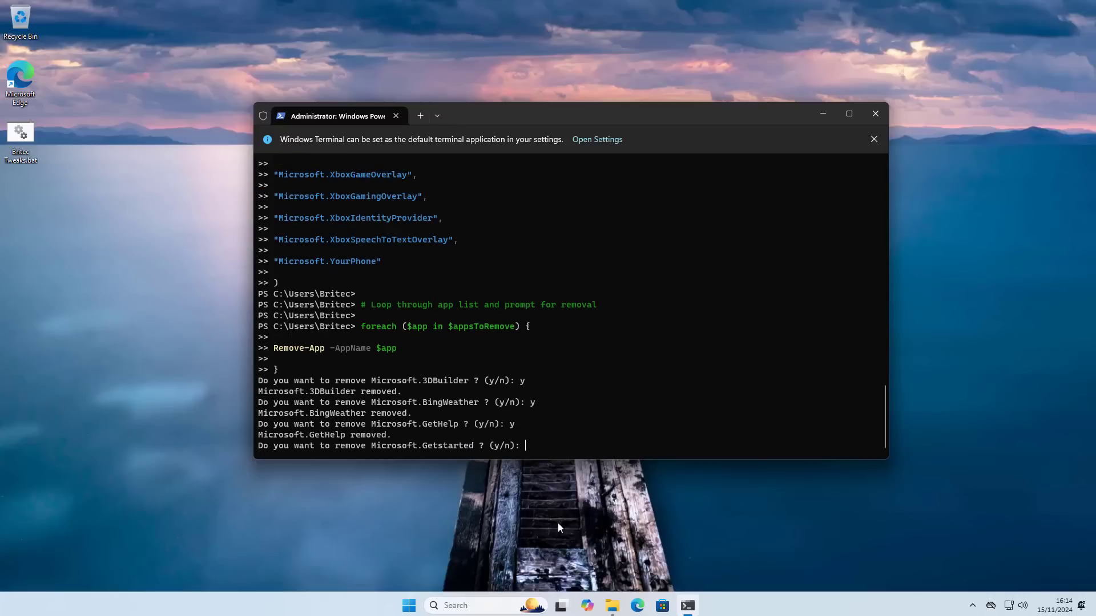
{"action": "type", "text": "y"}
{"action": "key", "text": "Return"}
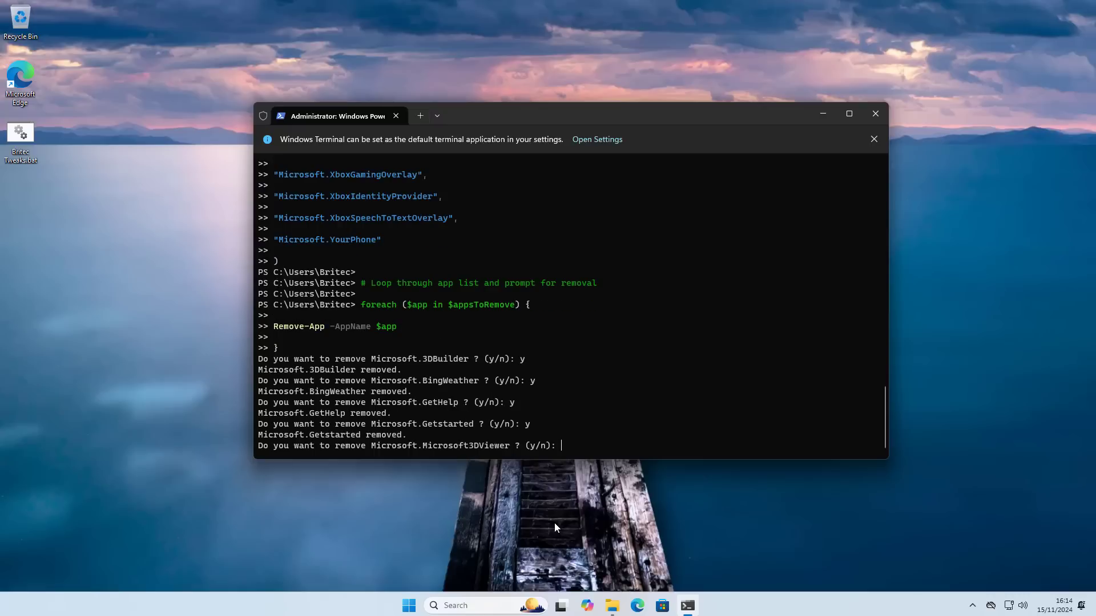
{"action": "type", "text": "y"}
{"action": "key", "text": "Return"}
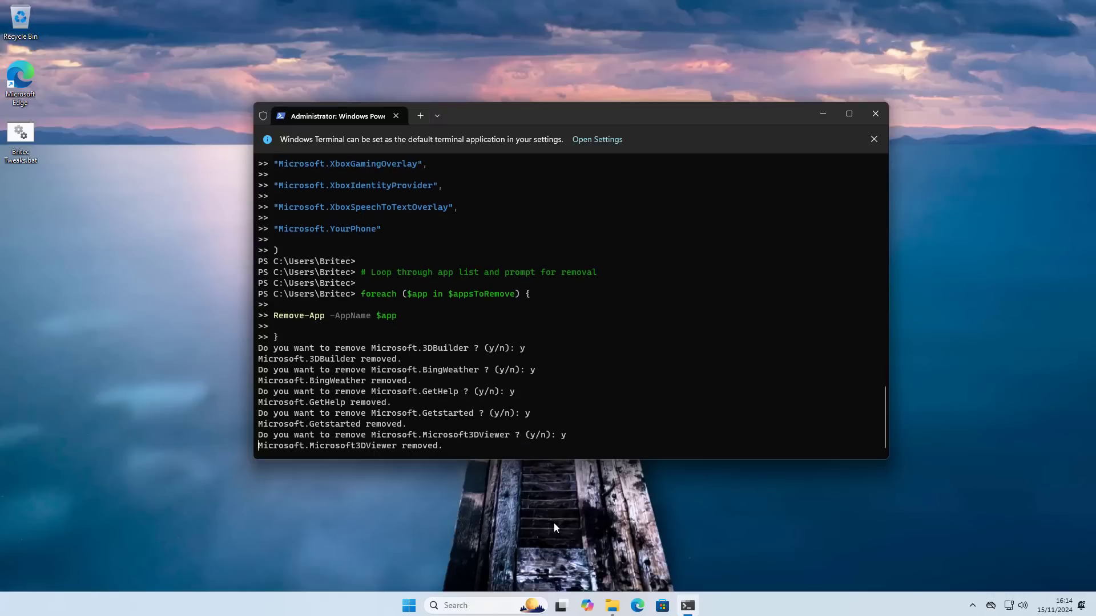
{"action": "type", "text": "y"}
{"action": "key", "text": "Return"}
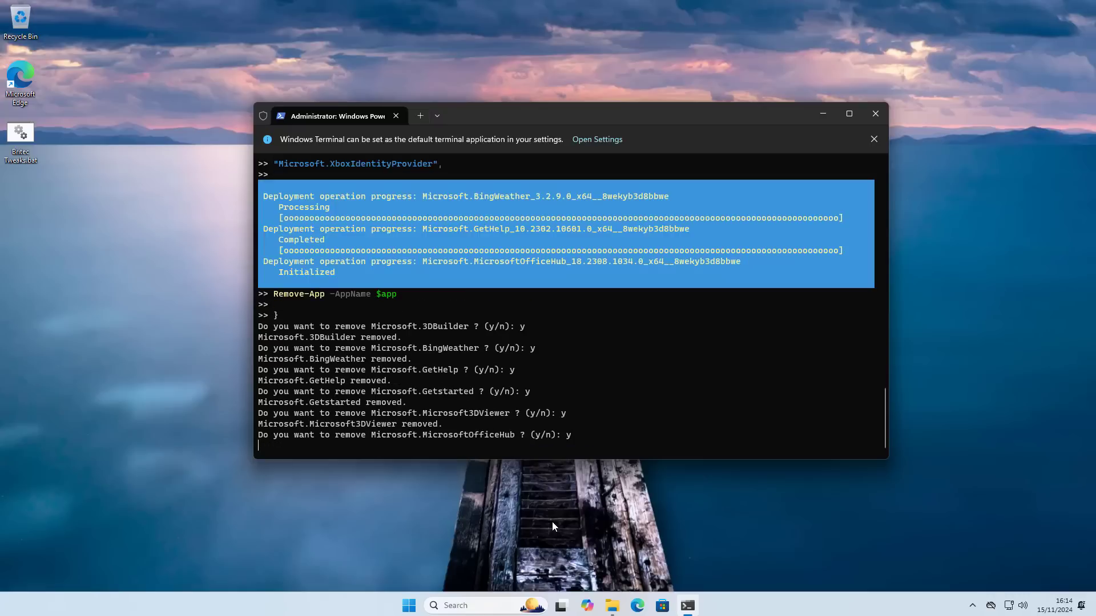
Answer y to remove MicrosoftSolitaireCollection, MicrosoftStickyNotes, MixedReality.Portal, MSPaint, Office.OneNote, People and Print3D.
{"action": "type", "text": "y"}
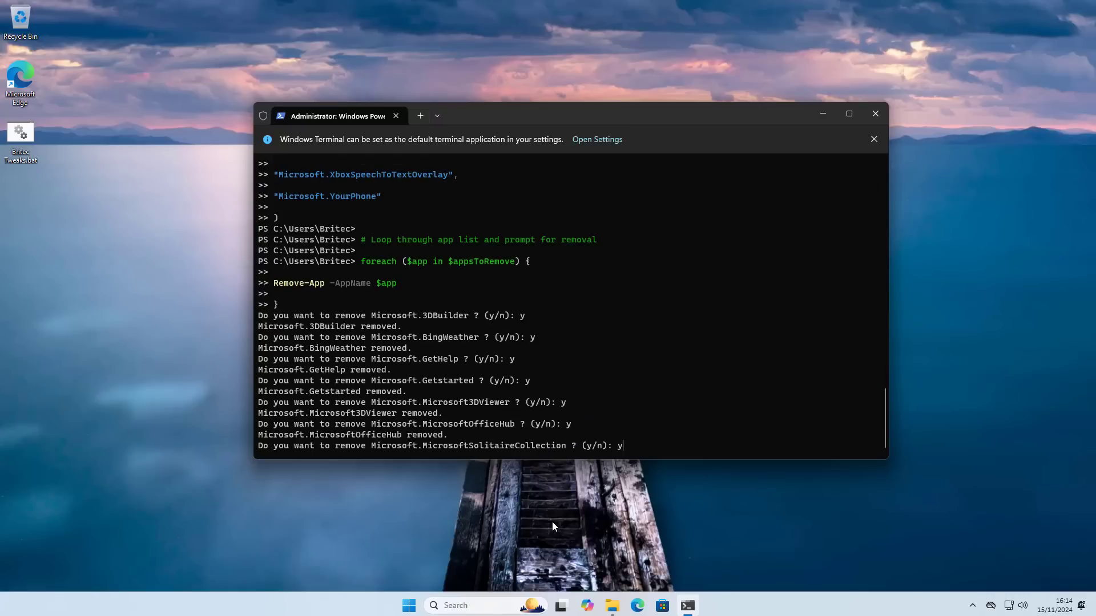
{"action": "key", "text": "Return"}
{"action": "type", "text": "y"}
{"action": "key", "text": "Return"}
{"action": "type", "text": "y"}
{"action": "key", "text": "Return"}
{"action": "type", "text": "y"}
{"action": "key", "text": "Return"}
{"action": "type", "text": "y"}
{"action": "key", "text": "Return"}
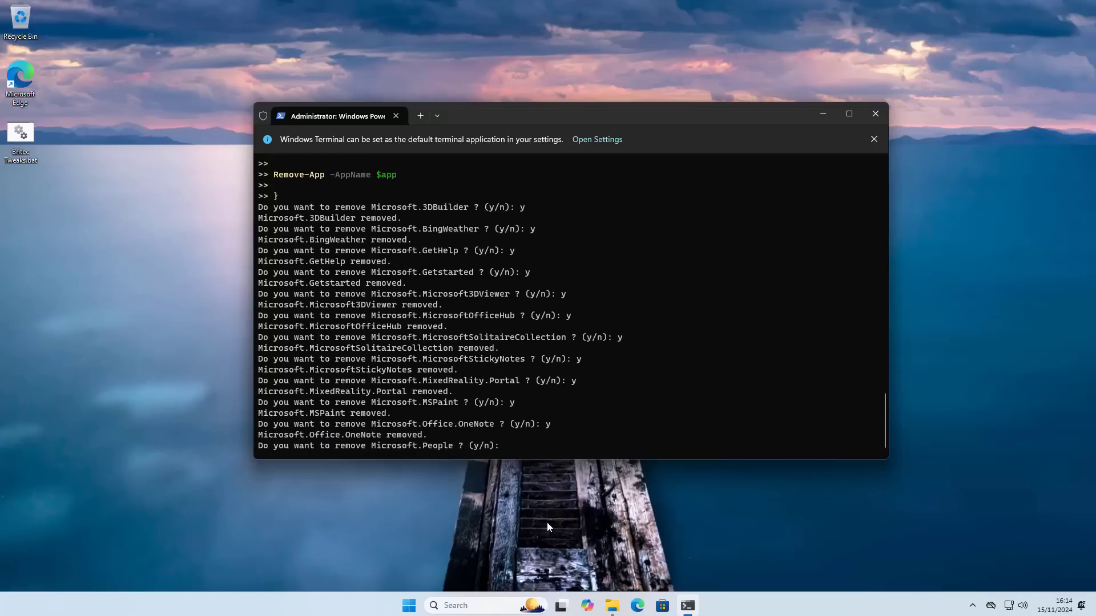
{"action": "type", "text": "y"}
{"action": "key", "text": "Return"}
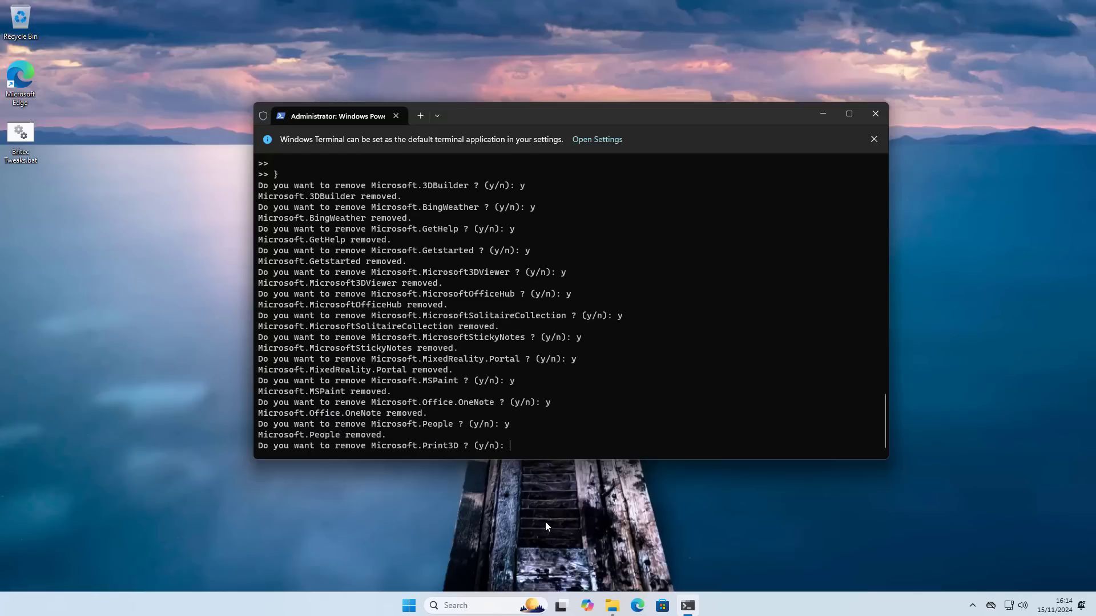
{"action": "type", "text": "y"}
{"action": "key", "text": "Return"}
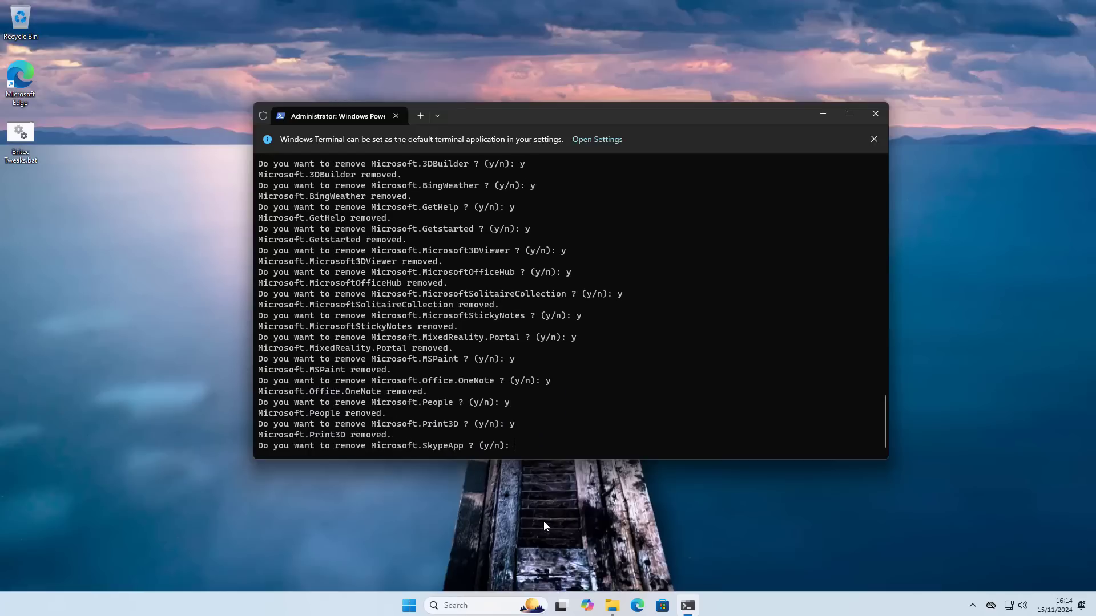
Answer y to remove SkypeApp, WindowsAlarms, WindowsCamera, WindowsFeedbackHub, WindowsMaps and WindowsSoundRecorder.
{"action": "type", "text": "y"}
{"action": "key", "text": "Return"}
{"action": "type", "text": "y"}
{"action": "key", "text": "Return"}
{"action": "type", "text": "y"}
{"action": "key", "text": "Return"}
{"action": "type", "text": "y"}
{"action": "key", "text": "Return"}
{"action": "type", "text": "y"}
{"action": "key", "text": "Return"}
{"action": "type", "text": "y"}
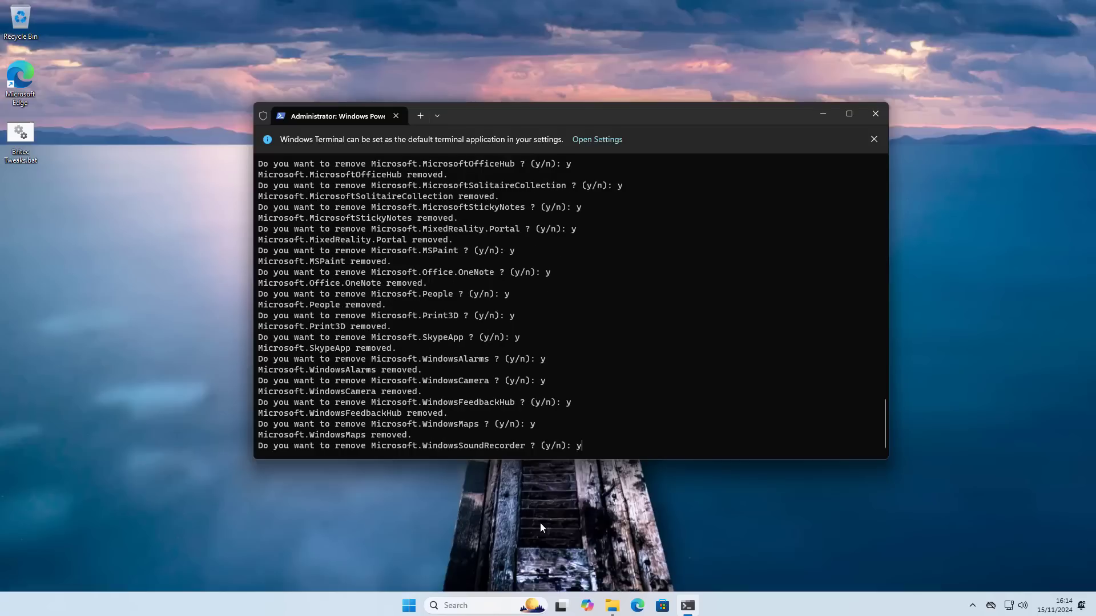
{"action": "key", "text": "Return"}
Answer y to remove XboxApp, XboxGameOverlay, XboxGamingOverlay, XboxIdentityProvider and XboxSpeechToTextOverlay.
{"action": "type", "text": "y"}
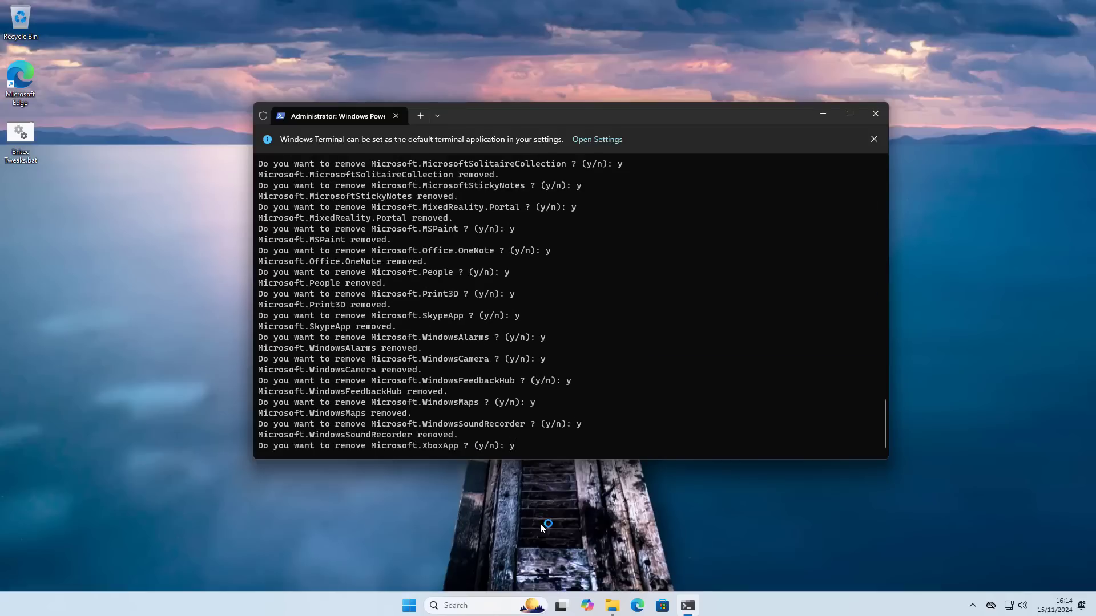
{"action": "key", "text": "Return"}
{"action": "type", "text": "y"}
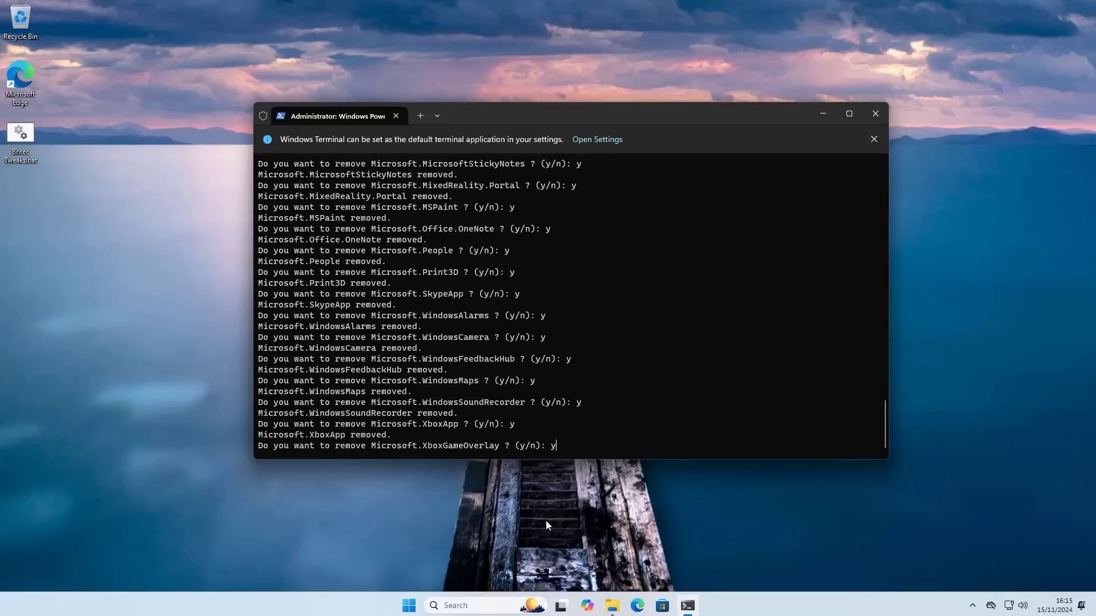
{"action": "key", "text": "Return"}
{"action": "type", "text": "y"}
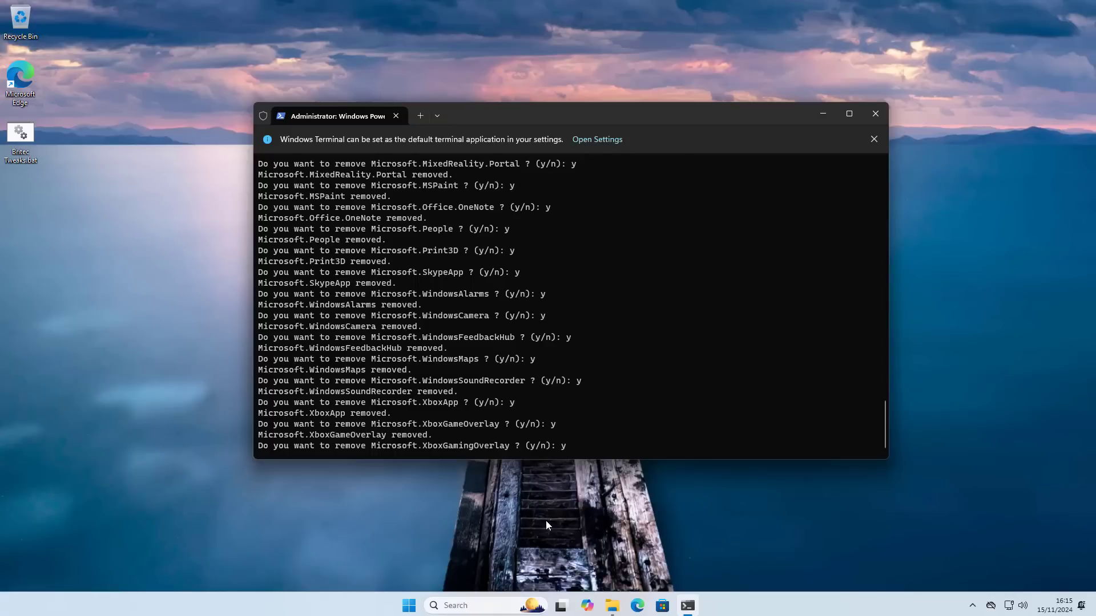
{"action": "key", "text": "Return"}
{"action": "type", "text": "y"}
{"action": "key", "text": "Return"}
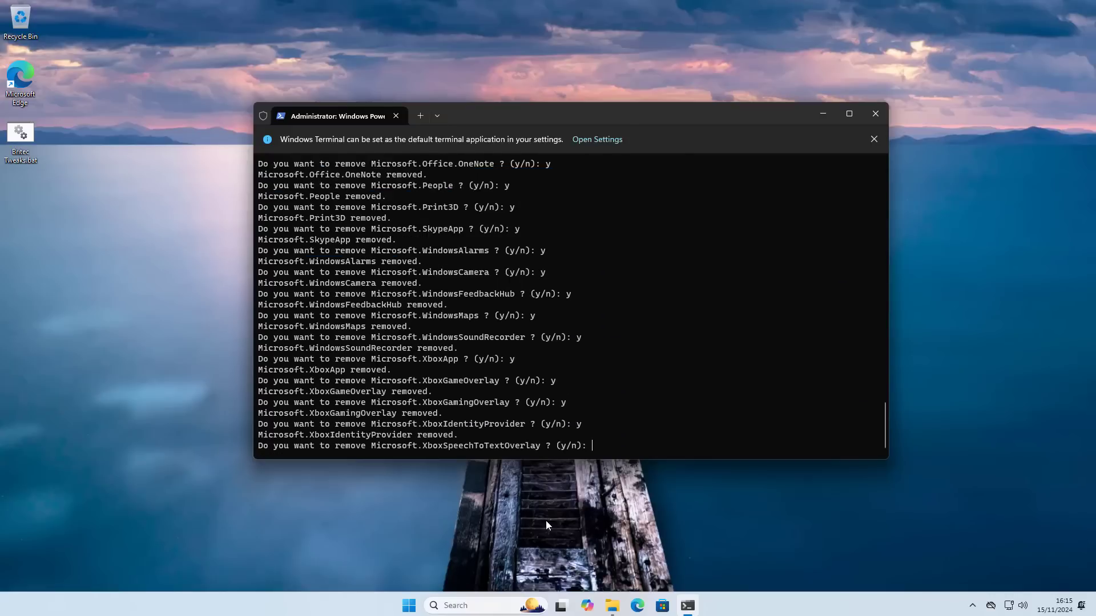
{"action": "type", "text": "y"}
{"action": "key", "text": "Return"}
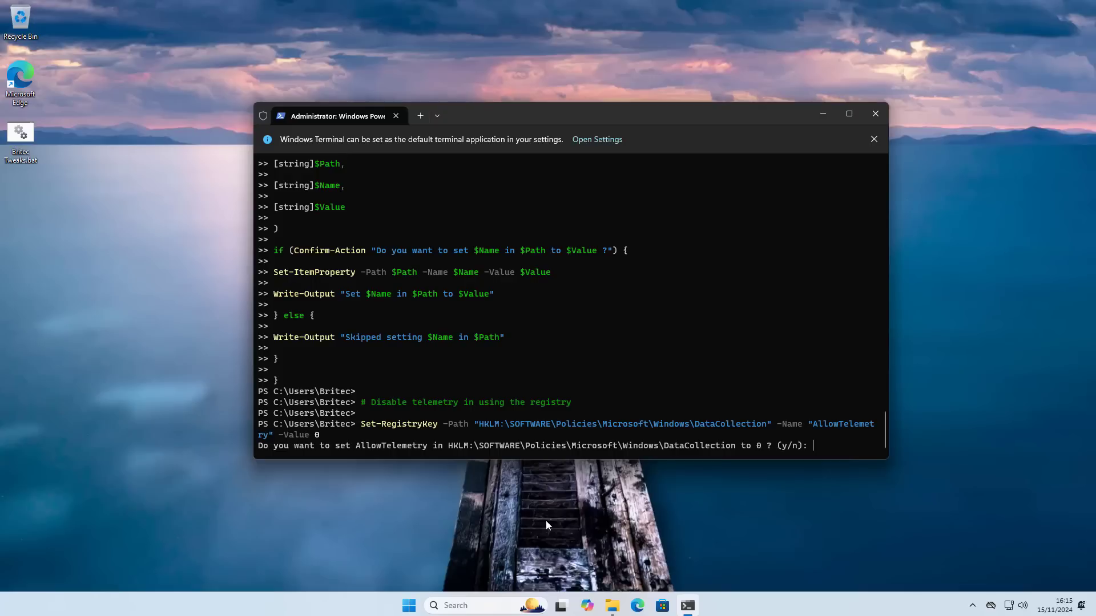
Answer y to set AllowTelemetry to 0 in the DataCollection registry policy path, and close the terminal once the script has finished.
{"action": "type", "text": "y"}
{"action": "key", "text": "Return"}
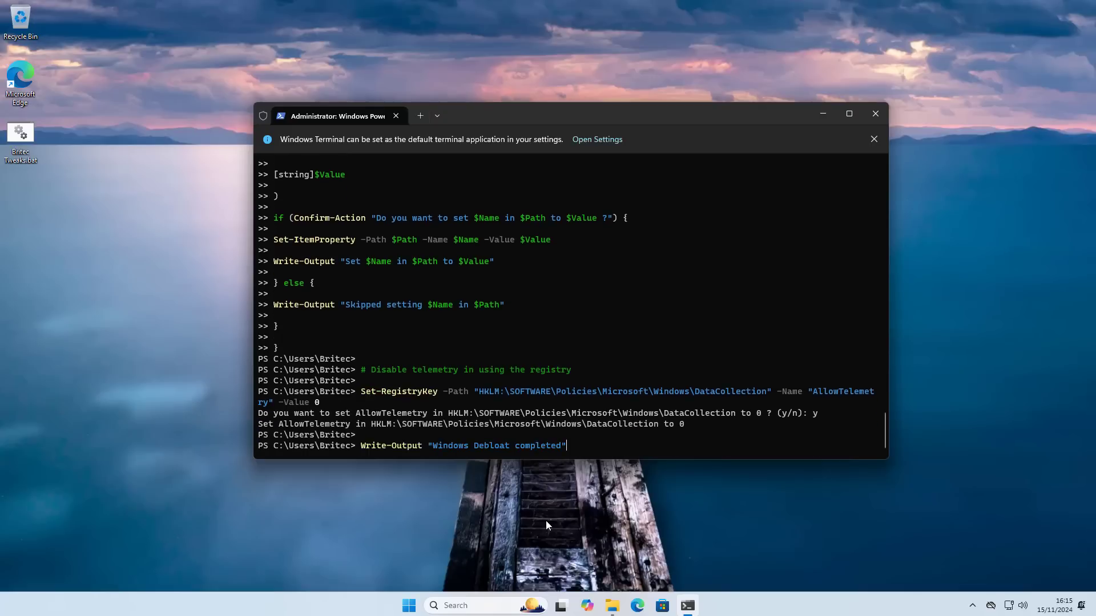
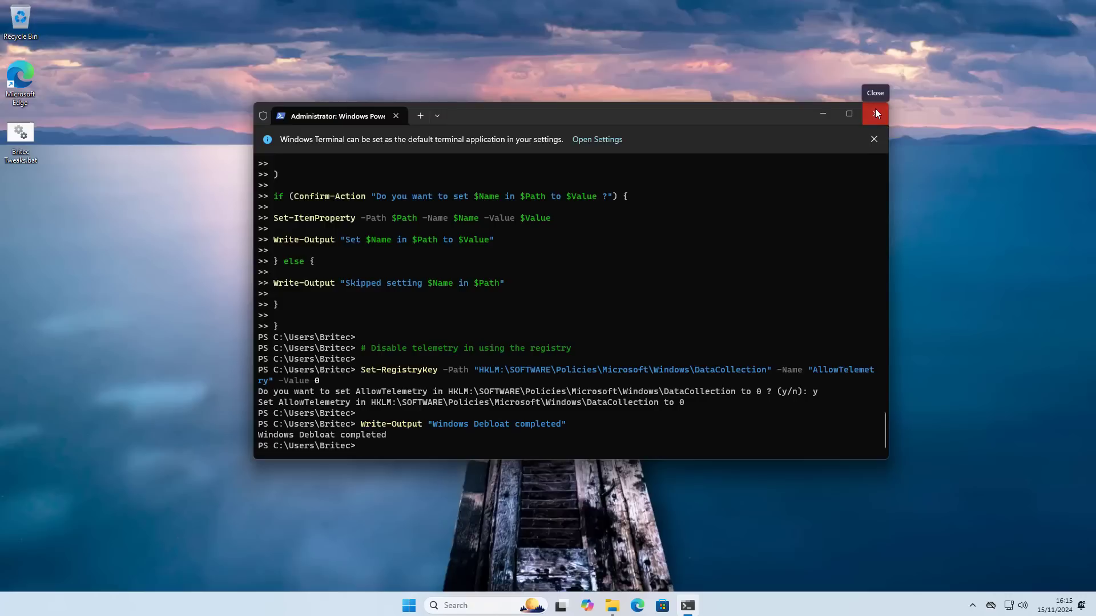
{"action": "left_click", "coordinate": [876, 111]}
Check the Start menu's full app list for leftover apps, and open the Installed apps page in Settings.
{"action": "left_click", "coordinate": [421, 606]}
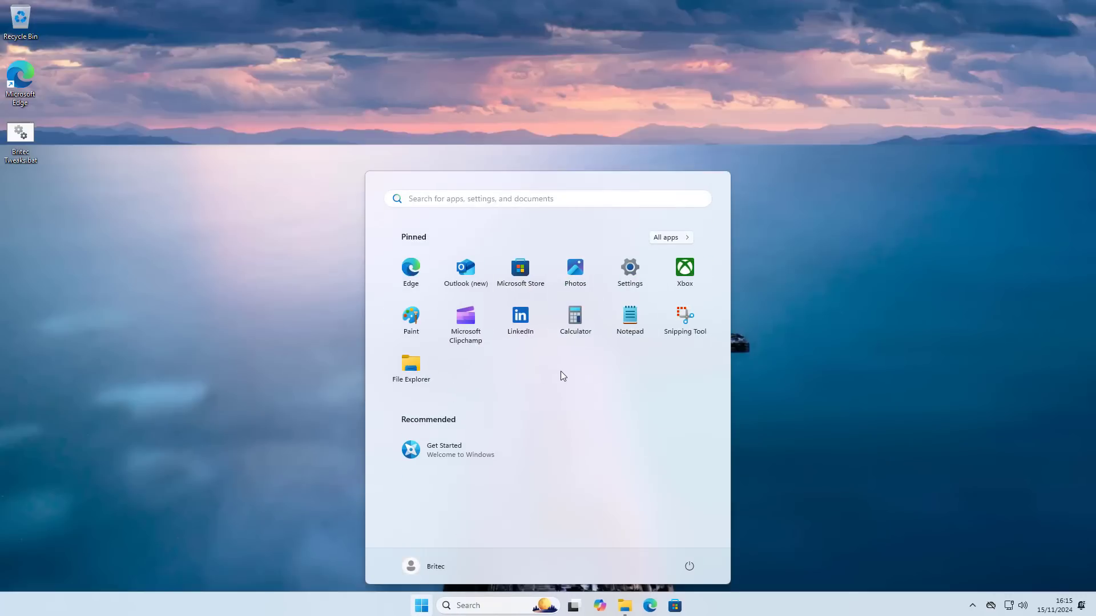
{"action": "left_click", "coordinate": [674, 237]}
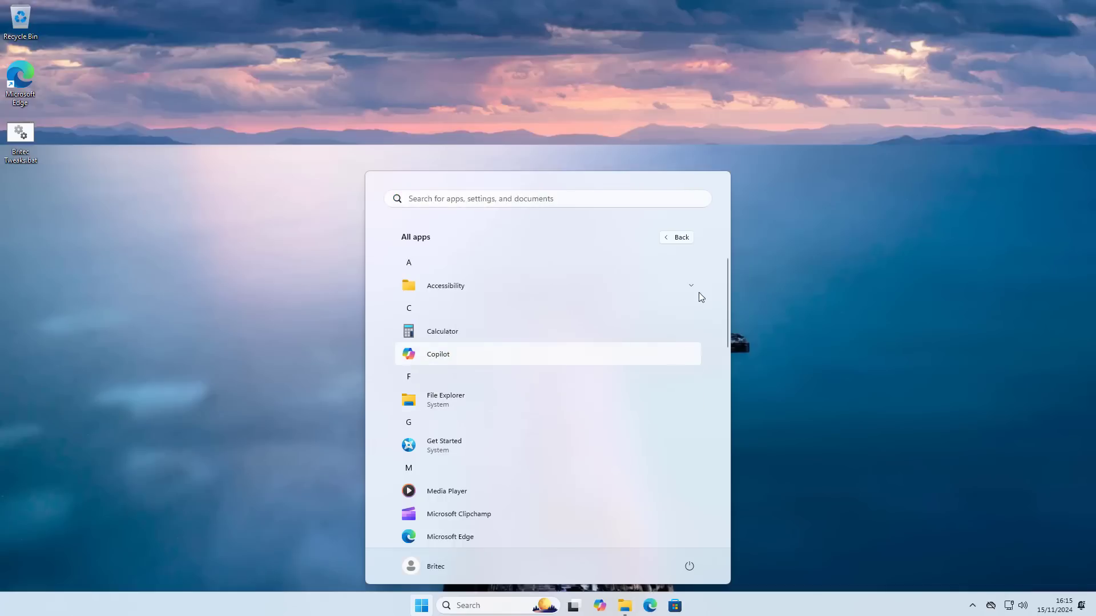
{"action": "left_click", "coordinate": [674, 237]}
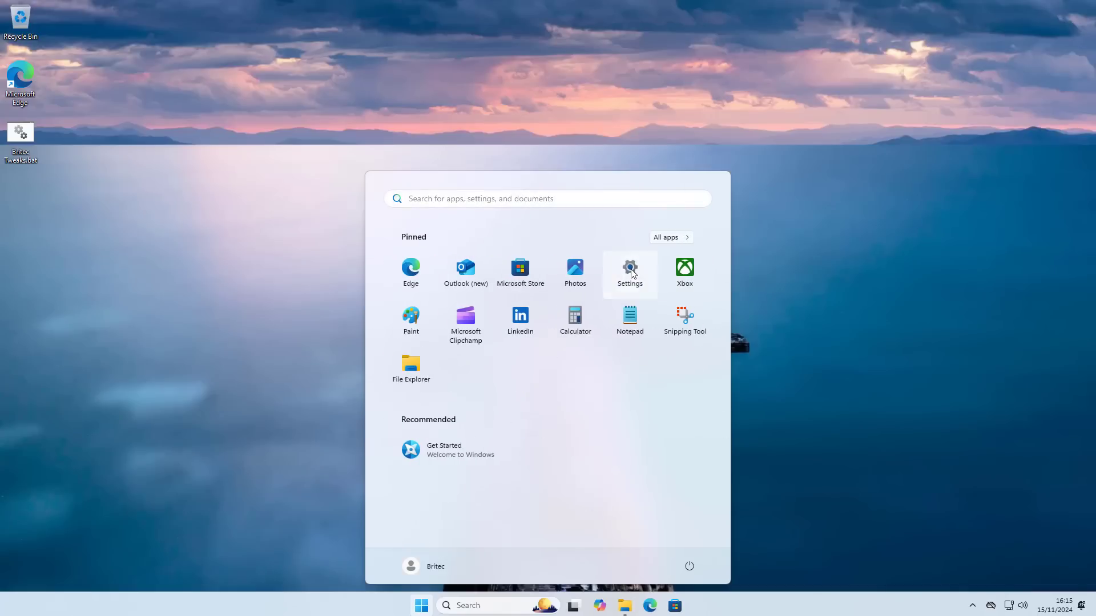
{"action": "left_click", "coordinate": [630, 268]}
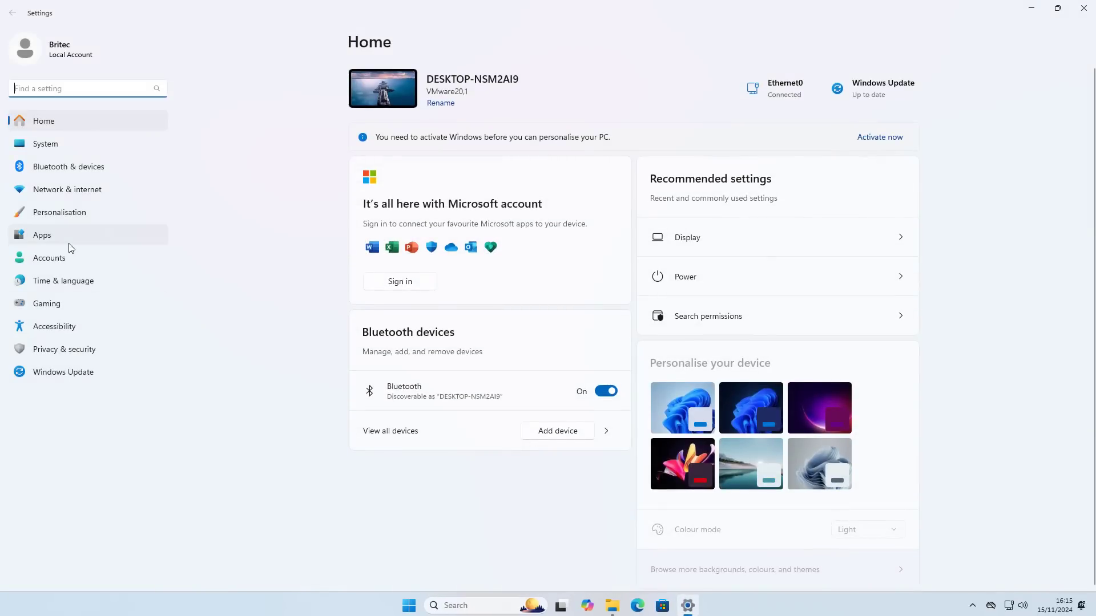
{"action": "left_click", "coordinate": [69, 243]}
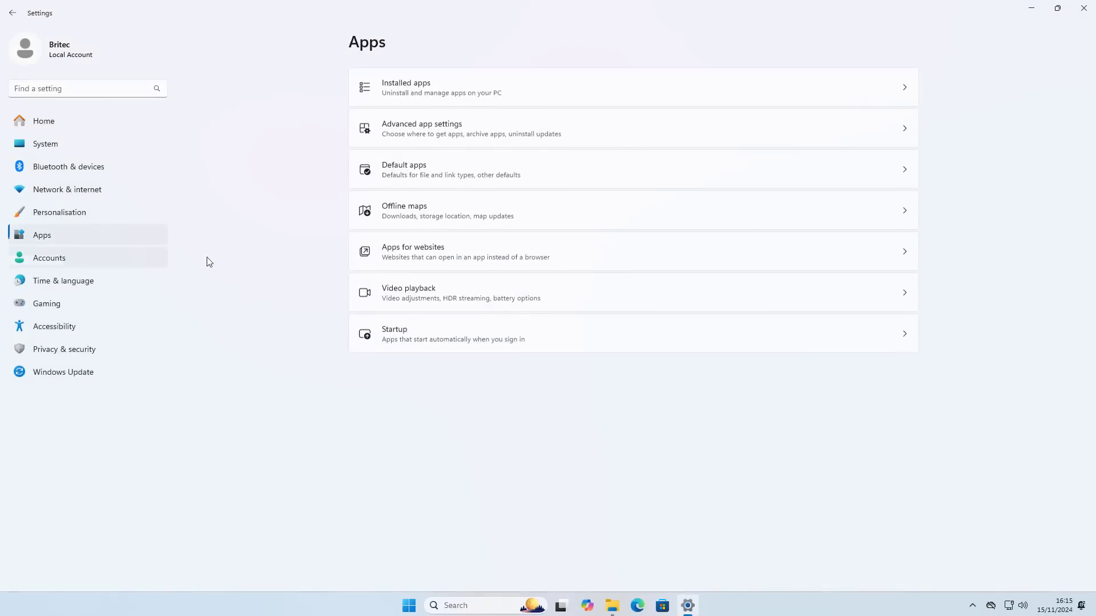
{"action": "left_click", "coordinate": [497, 90]}
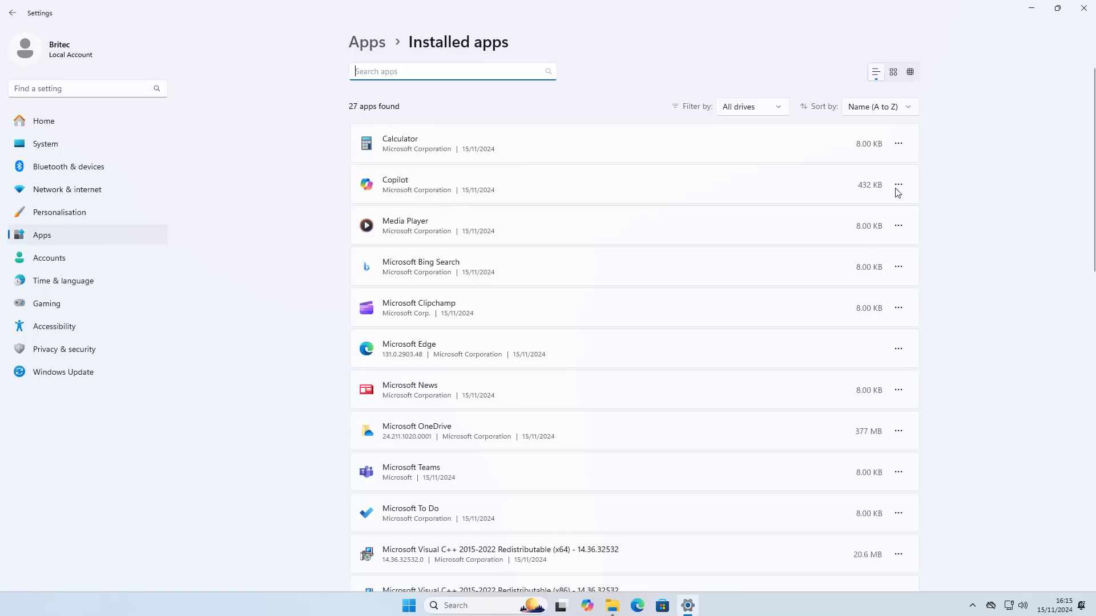
Uninstall Copilot and Microsoft Clipchamp from the installed apps.
{"action": "left_click", "coordinate": [896, 188]}
{"action": "left_click", "coordinate": [787, 246]}
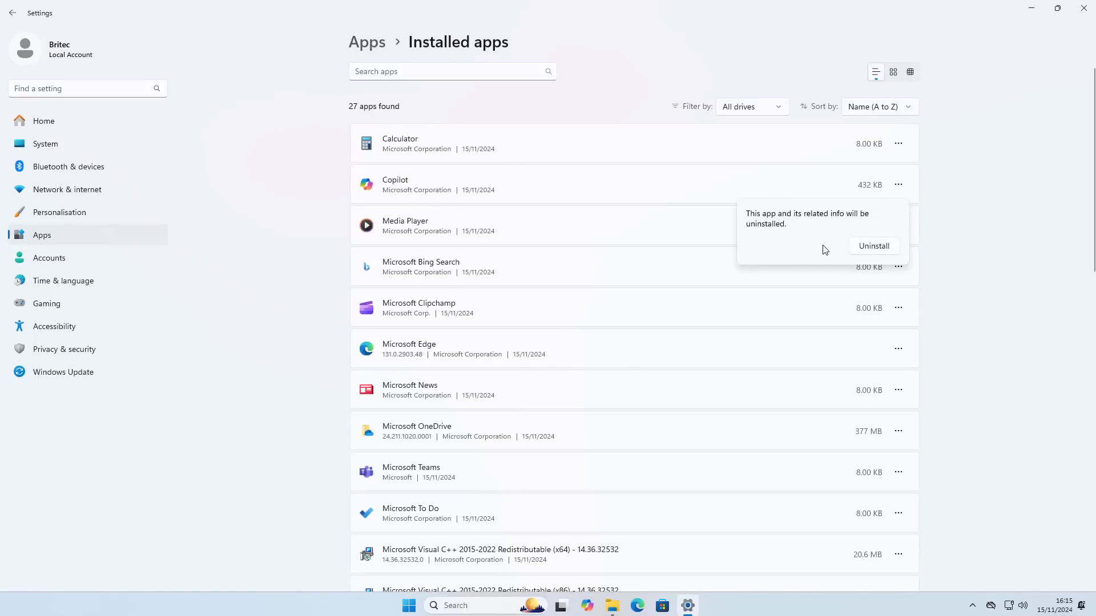
{"action": "left_click", "coordinate": [869, 250]}
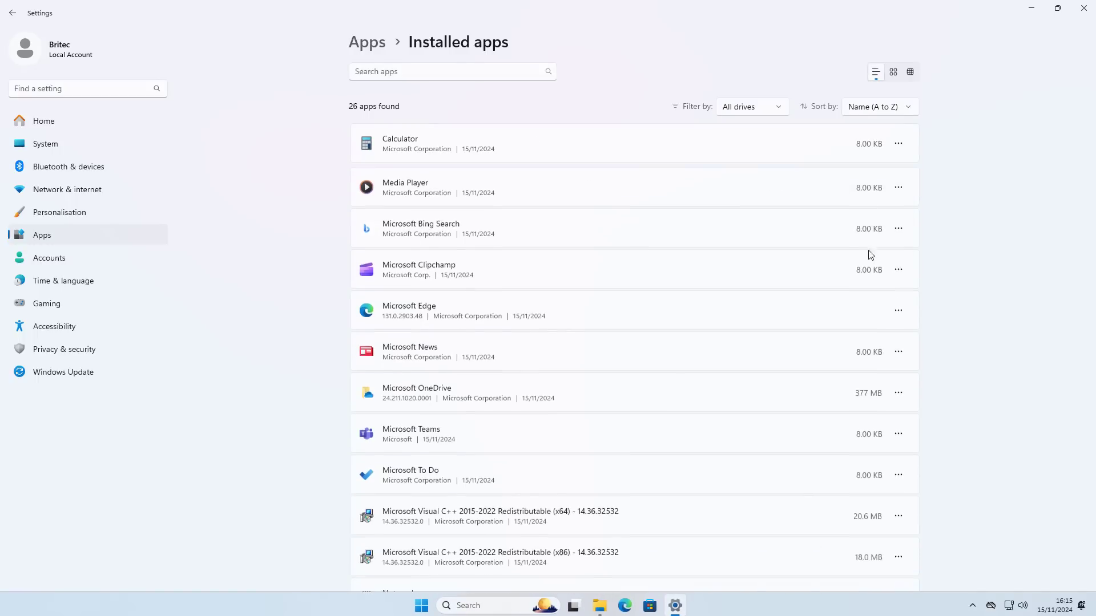
{"action": "left_click", "coordinate": [898, 269]}
{"action": "left_click", "coordinate": [793, 325]}
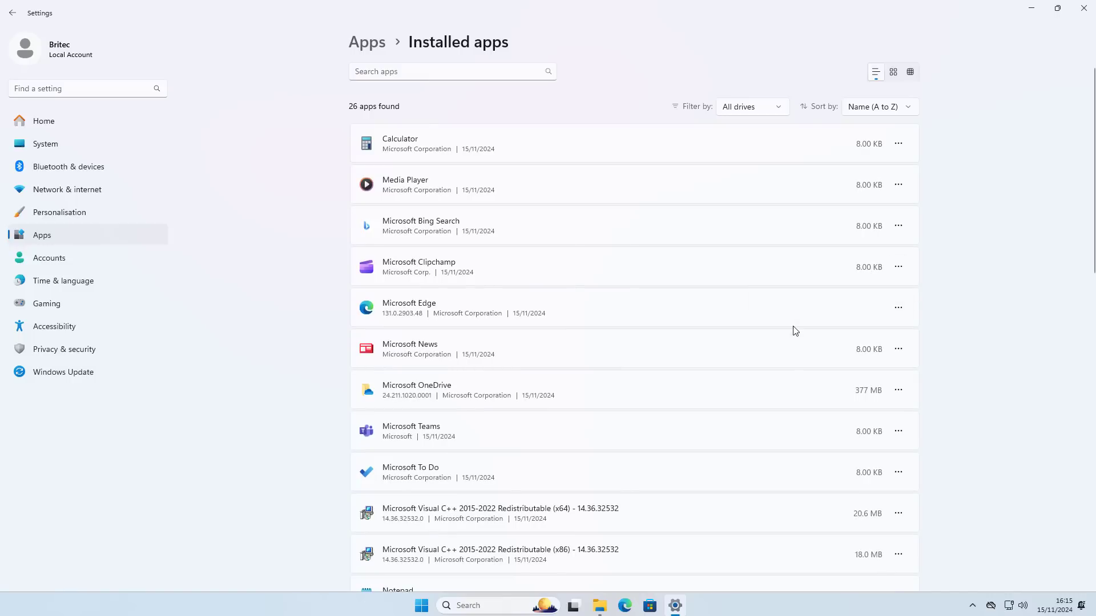
{"action": "left_click", "coordinate": [877, 329]}
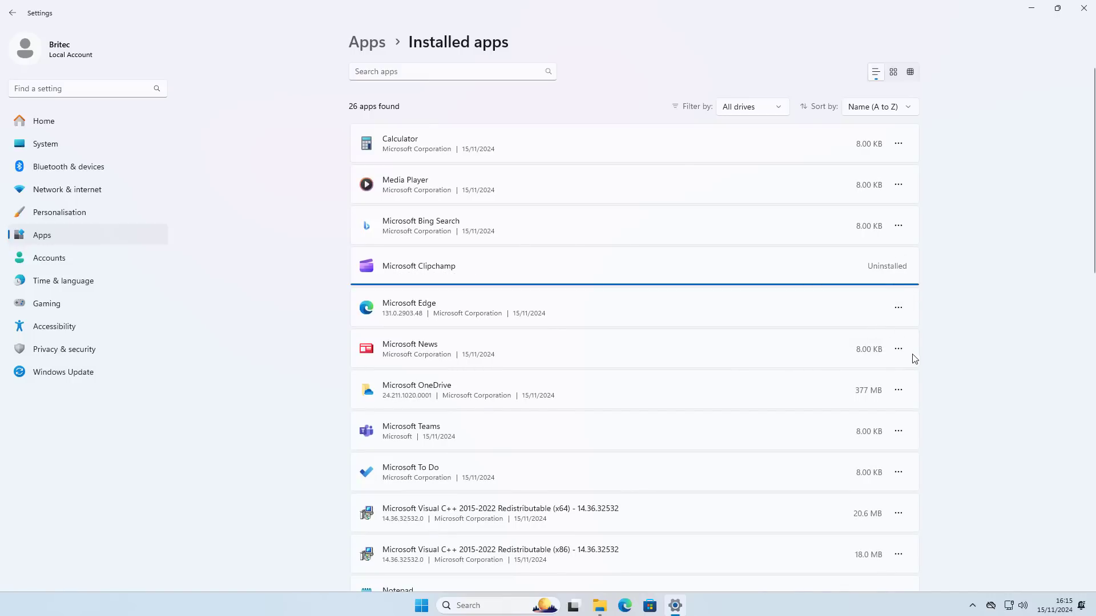
Uninstall Microsoft News and Microsoft OneDrive, allowing the OneDrive uninstaller to make changes to the device.
{"action": "left_click", "coordinate": [896, 309]}
{"action": "left_click", "coordinate": [896, 308]}
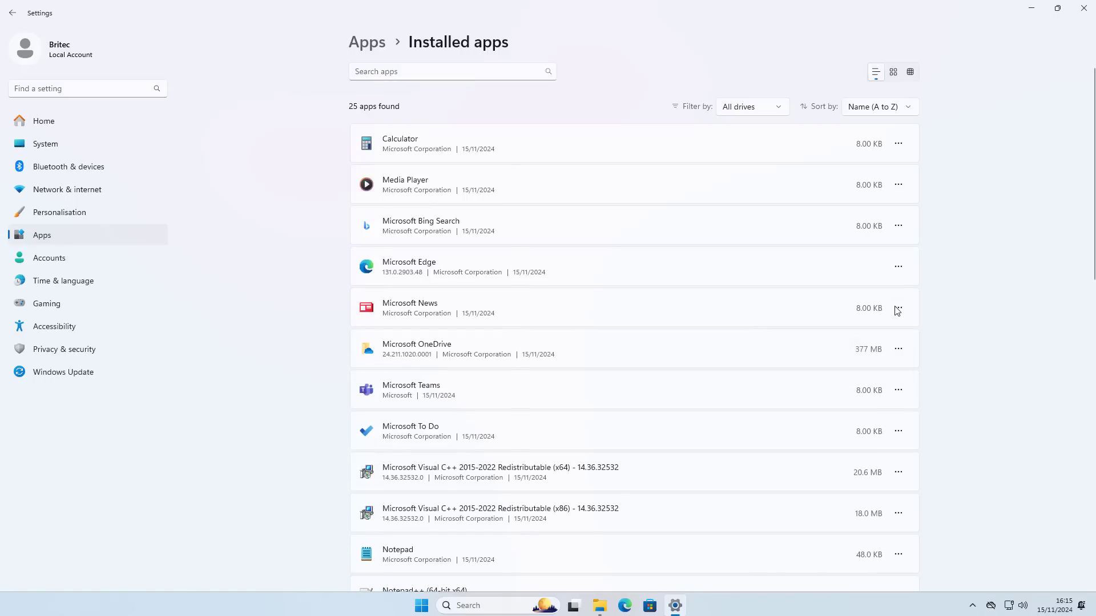
{"action": "left_click", "coordinate": [896, 309]}
{"action": "left_click", "coordinate": [778, 369]}
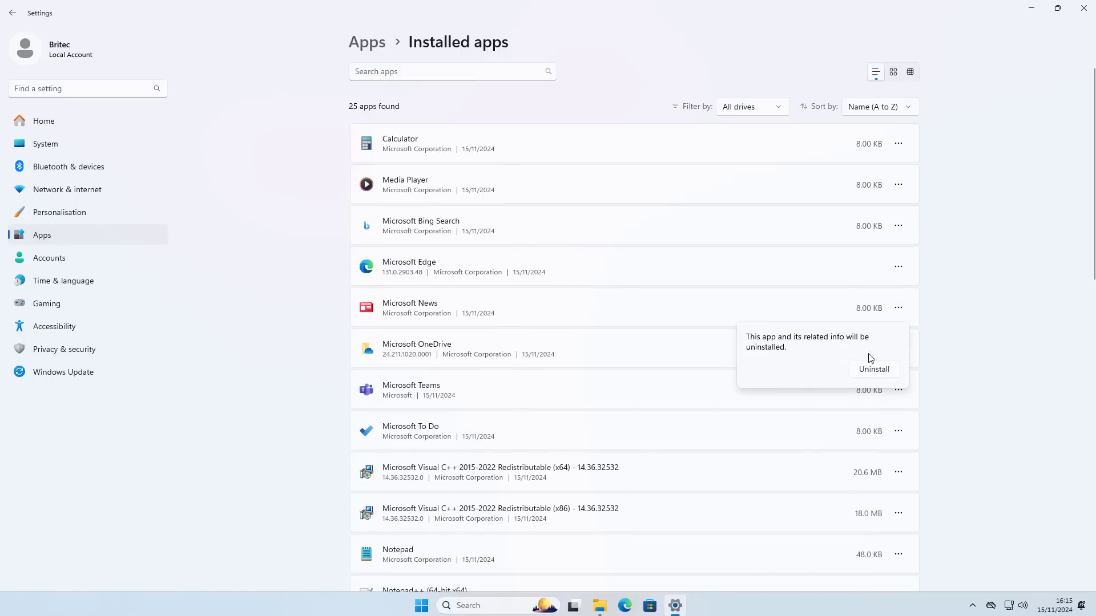
{"action": "left_click", "coordinate": [872, 370]}
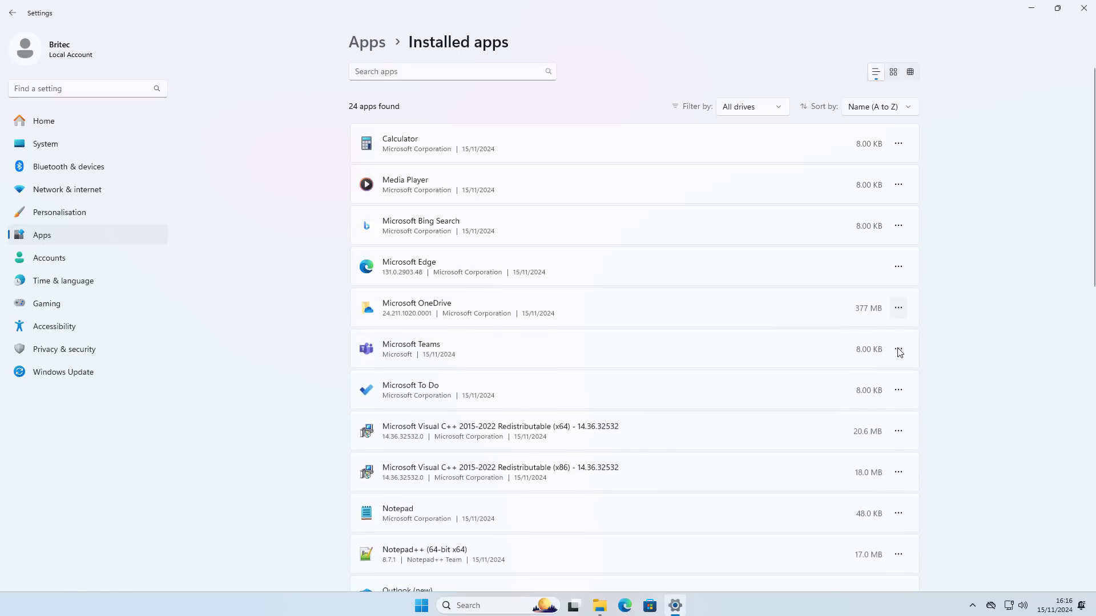
{"action": "left_click", "coordinate": [898, 308]}
{"action": "left_click", "coordinate": [810, 354]}
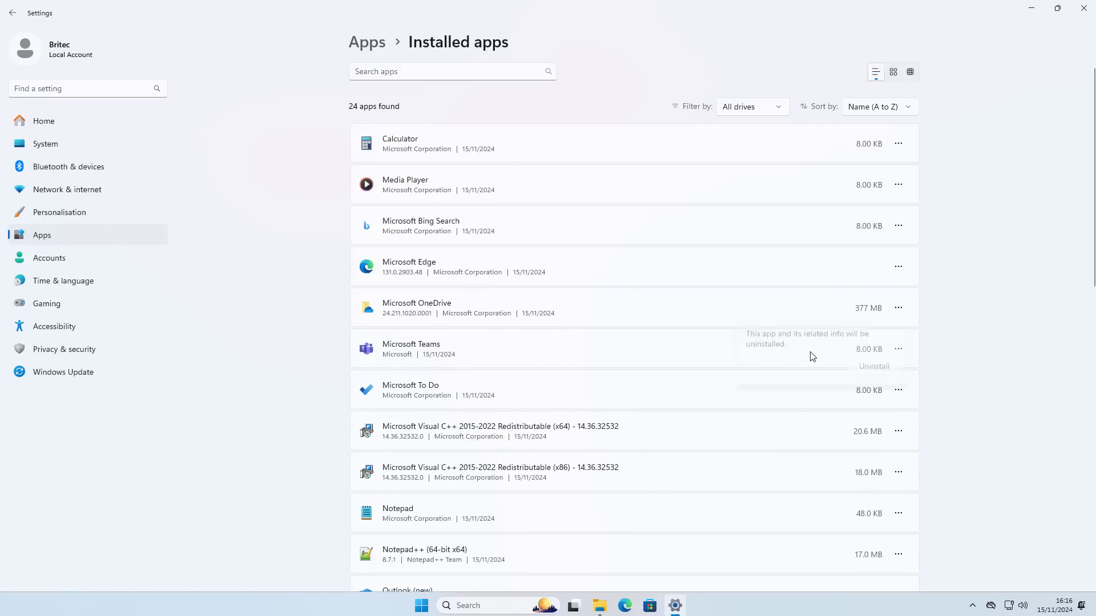
{"action": "left_click", "coordinate": [877, 370]}
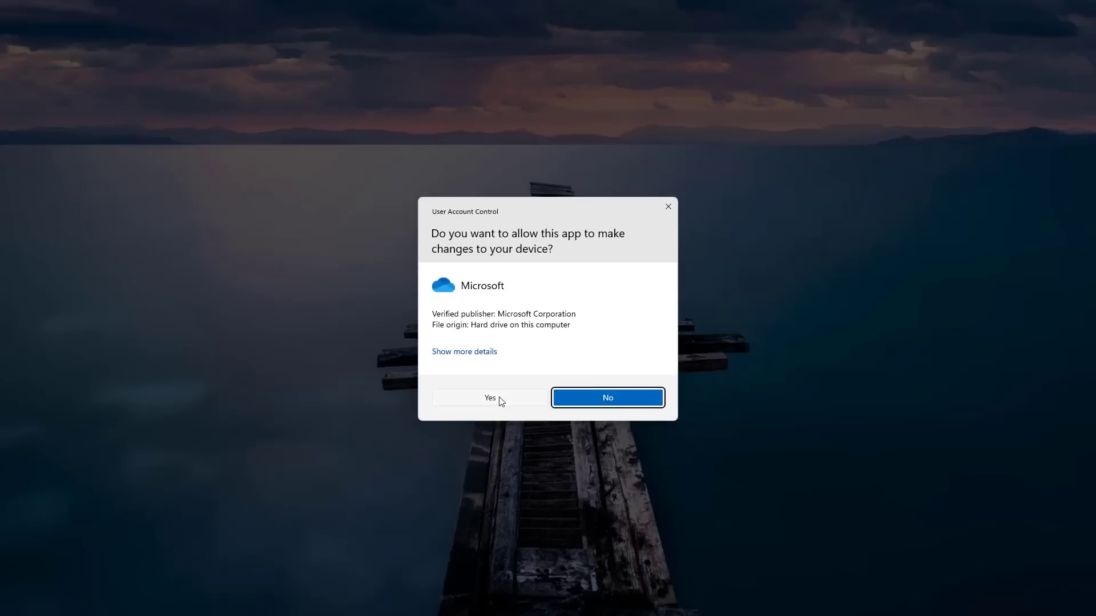
{"action": "left_click", "coordinate": [500, 400]}
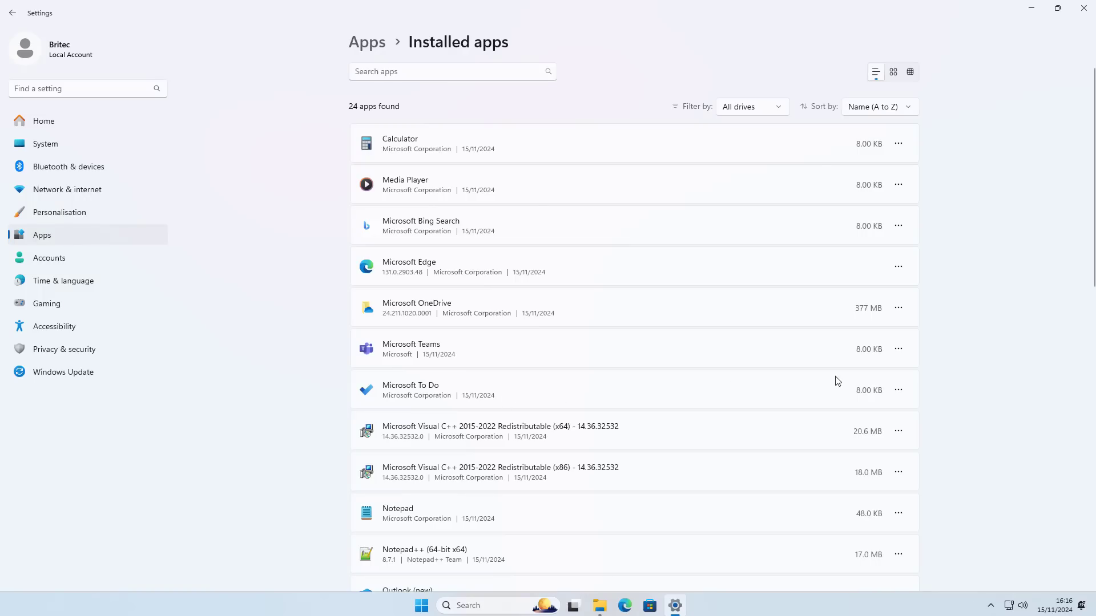
Uninstall Microsoft Teams and Microsoft To Do from the installed apps.
{"action": "left_click", "coordinate": [899, 308]}
{"action": "left_click", "coordinate": [807, 368]}
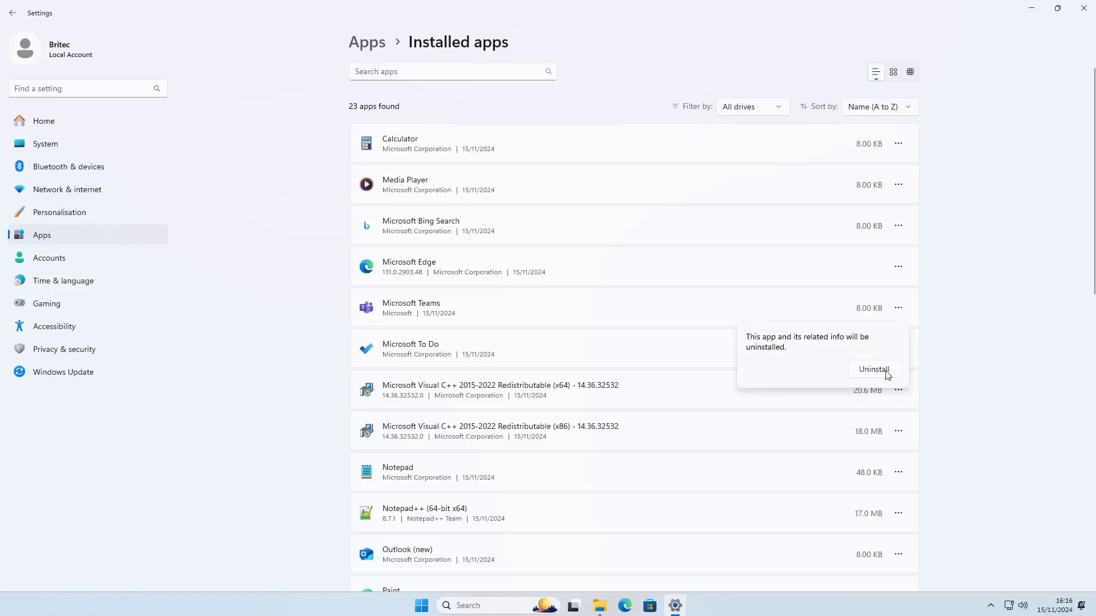
{"action": "left_click", "coordinate": [884, 373]}
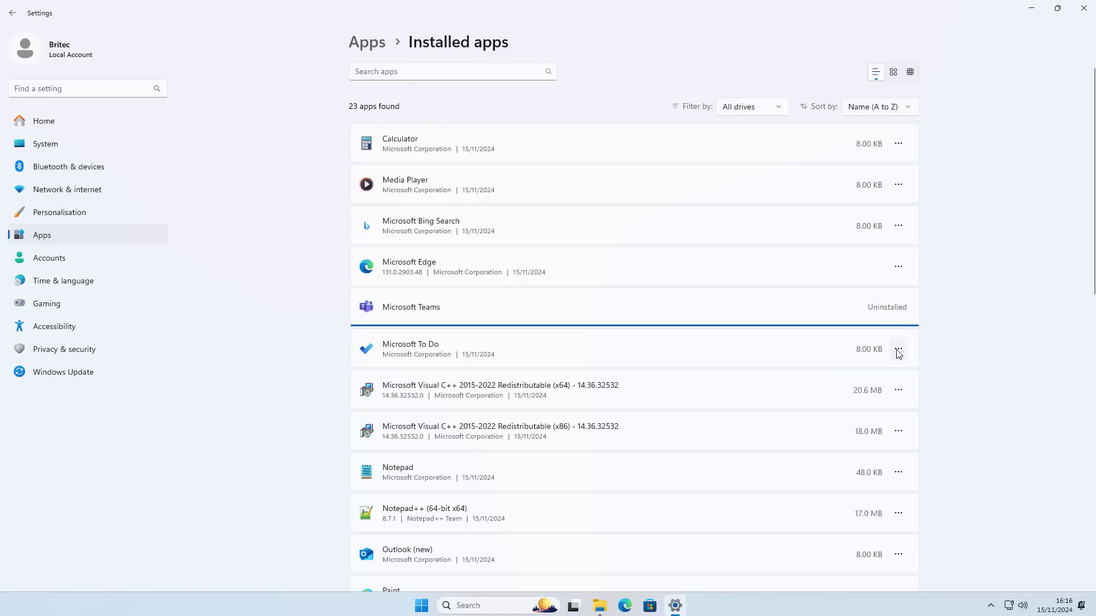
{"action": "left_click", "coordinate": [898, 352]}
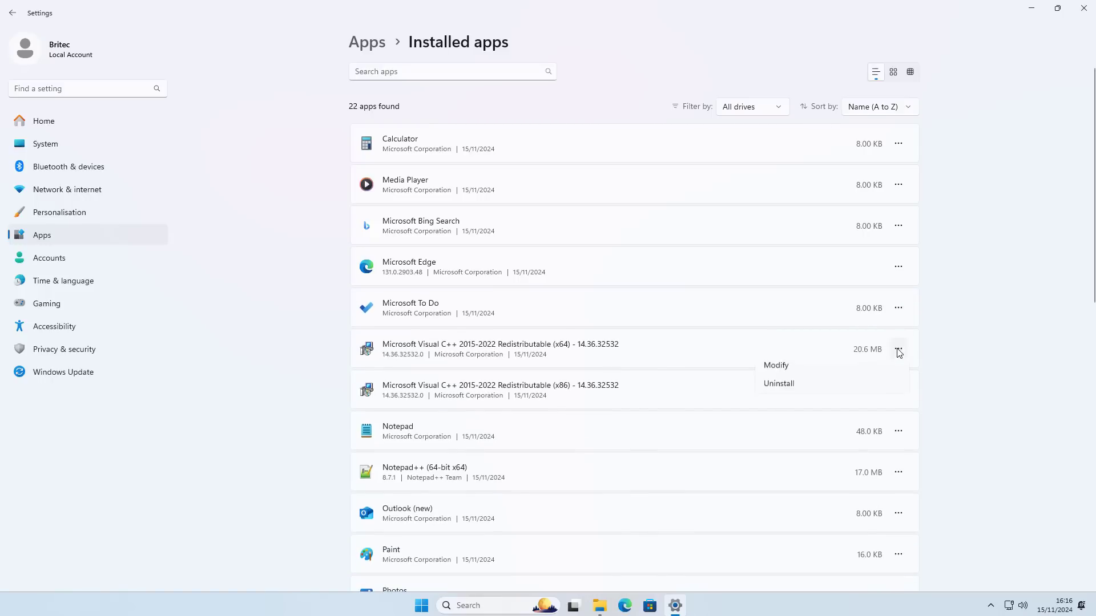
{"action": "left_click", "coordinate": [899, 308]}
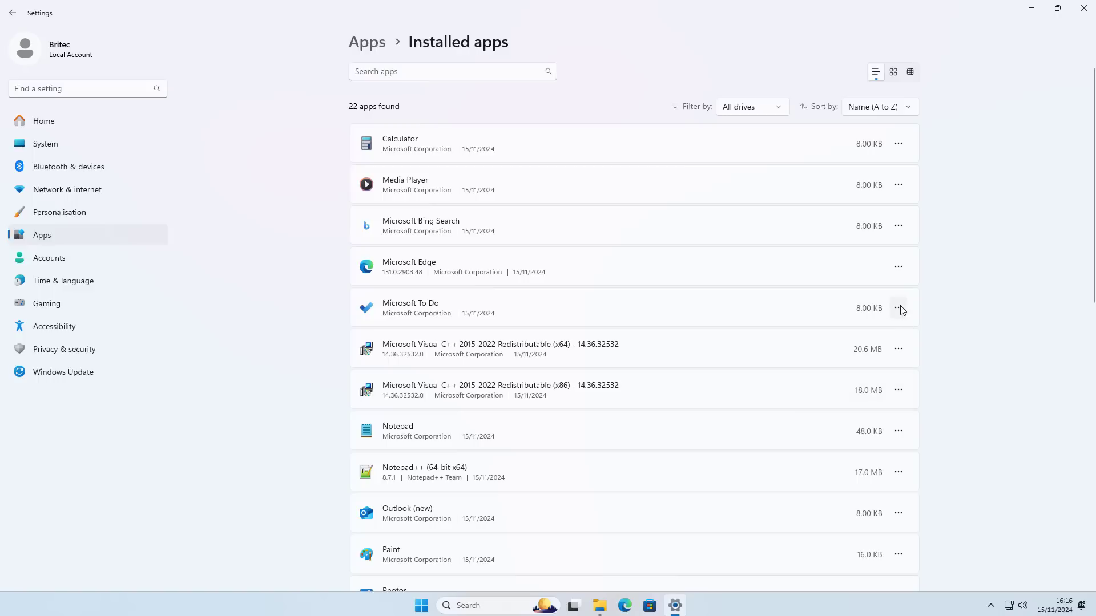
{"action": "left_click", "coordinate": [793, 368]}
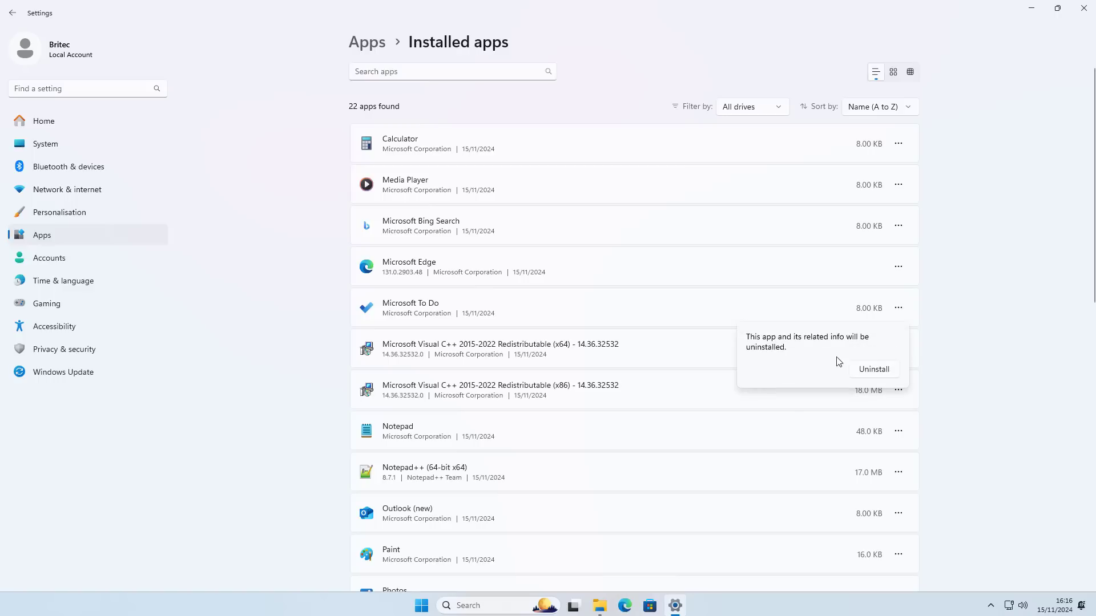
{"action": "left_click", "coordinate": [868, 366]}
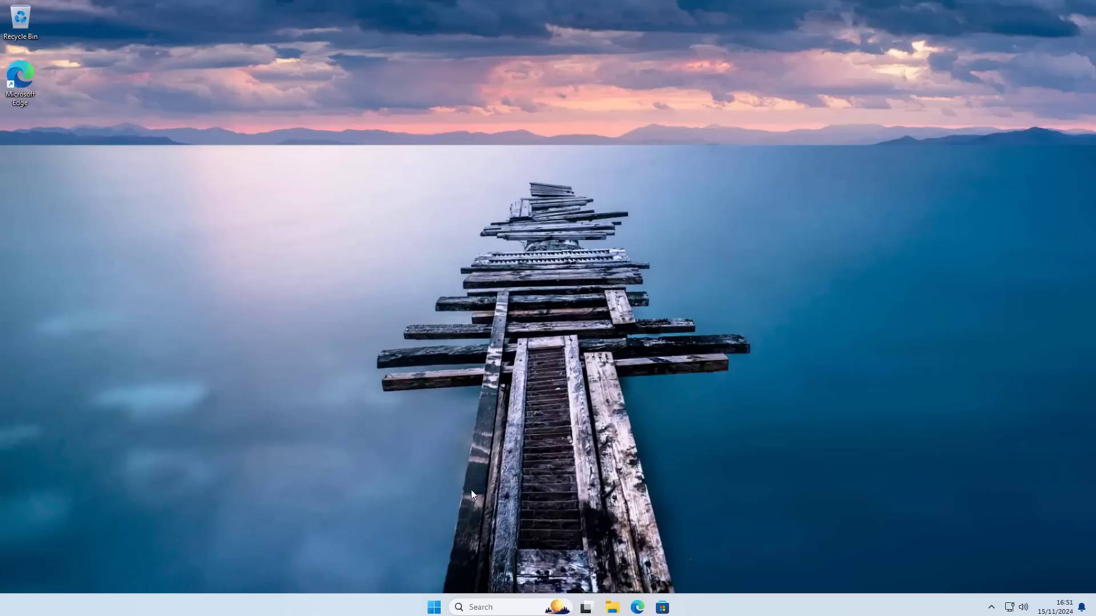
Review the apps that remain in the Start menu's pinned section and full app list.
{"action": "left_click", "coordinate": [433, 607]}
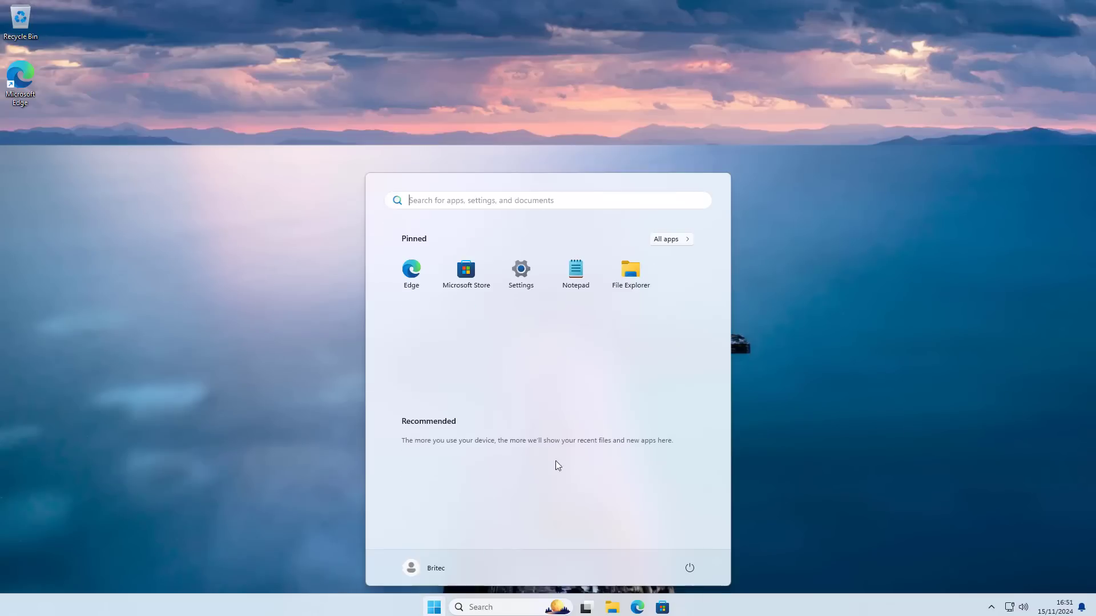
{"action": "left_click", "coordinate": [678, 241]}
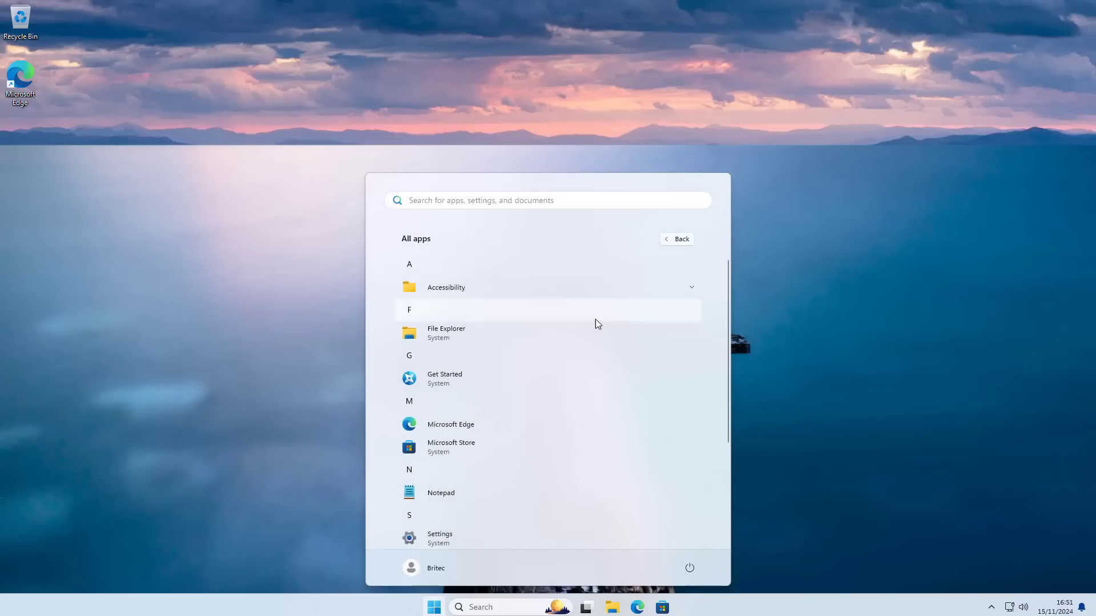
{"action": "scroll", "coordinate": [593, 331], "scroll_direction": "down", "scroll_amount": 3}
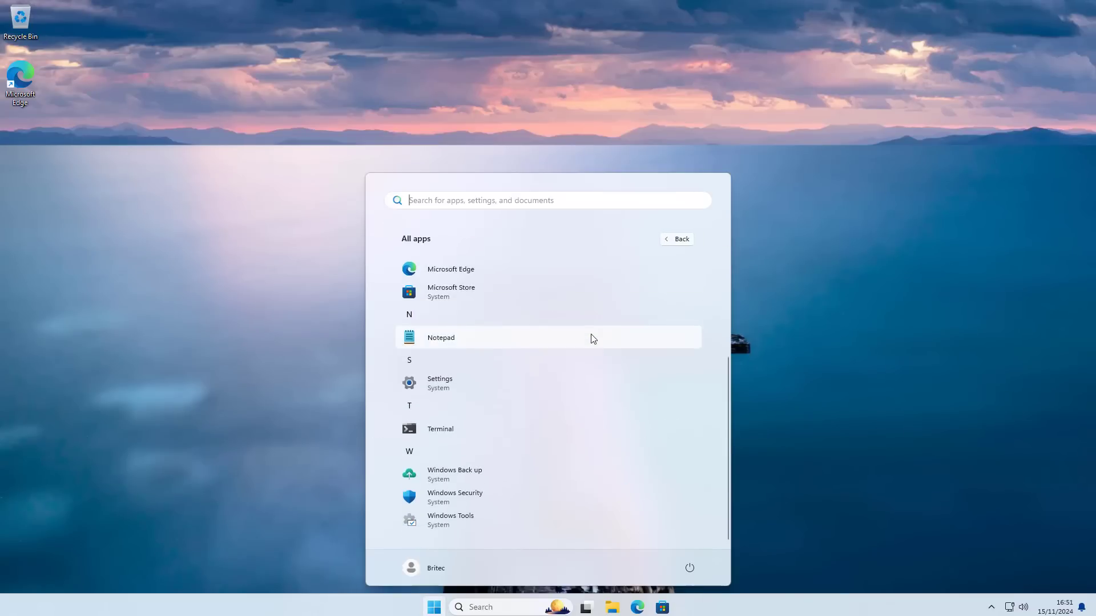
{"action": "left_click", "coordinate": [853, 396]}
Open the Windows Settings and check the Calendar access permissions under Privacy & security.
{"action": "left_click", "coordinate": [435, 607]}
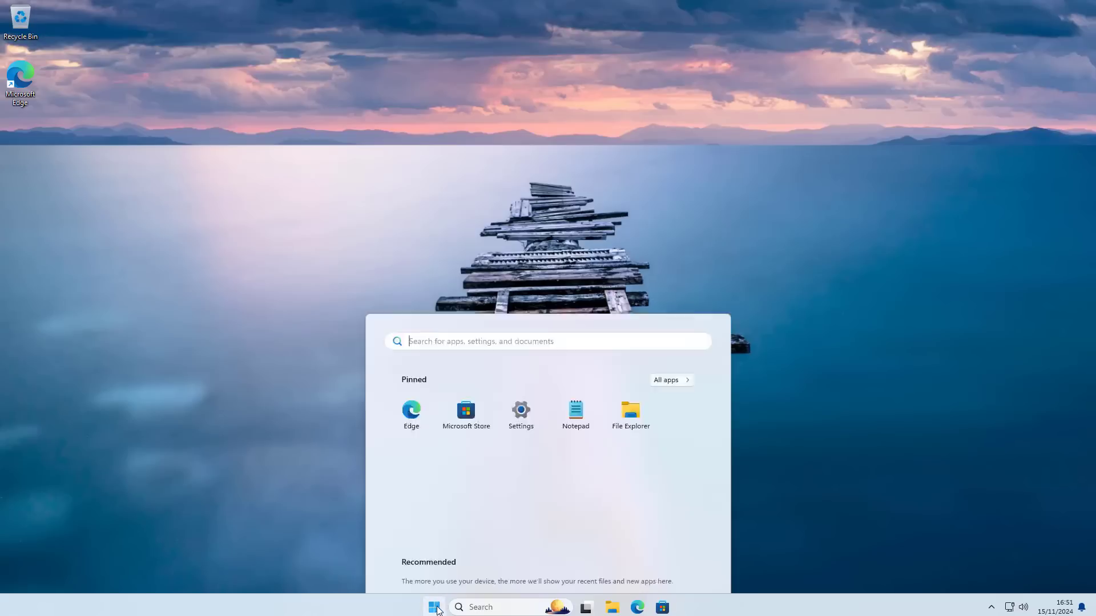
{"action": "left_click", "coordinate": [520, 272]}
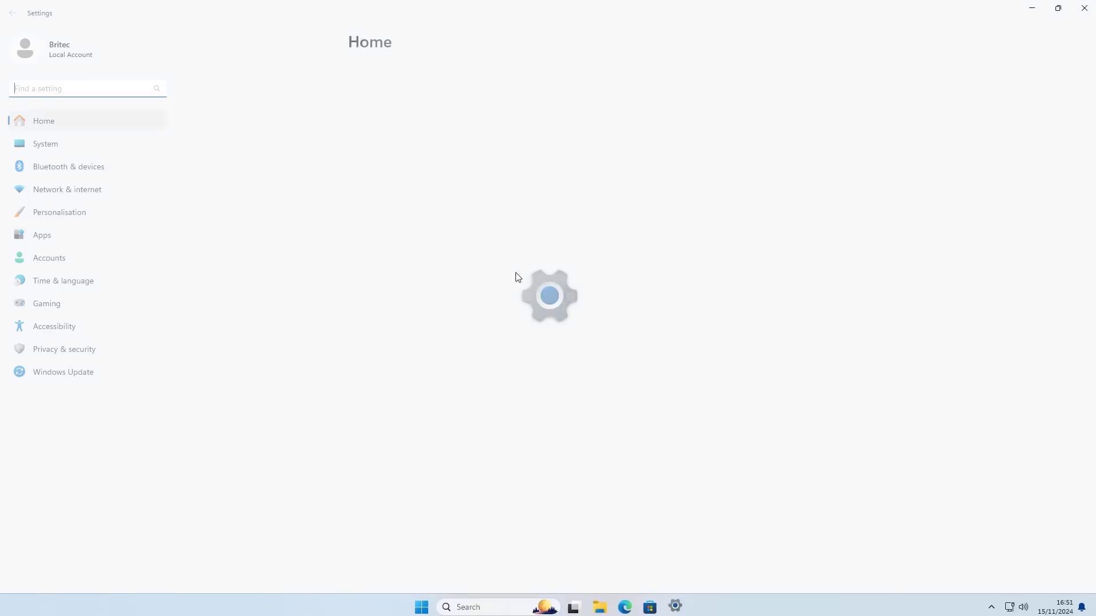
{"action": "left_click", "coordinate": [81, 353]}
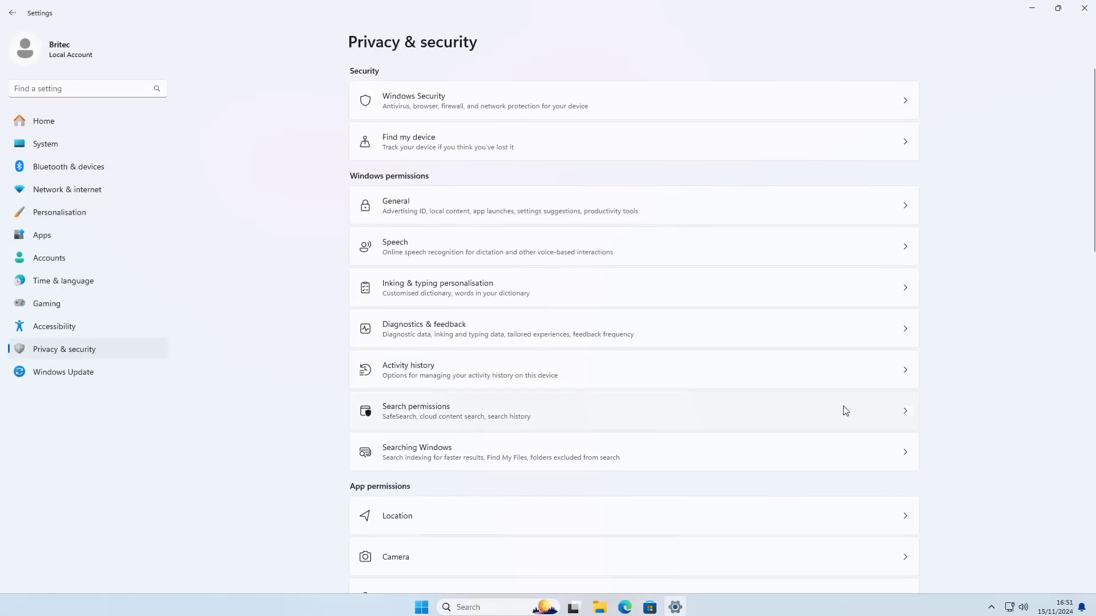
{"action": "scroll", "coordinate": [1055, 280], "scroll_direction": "down", "scroll_amount": 9}
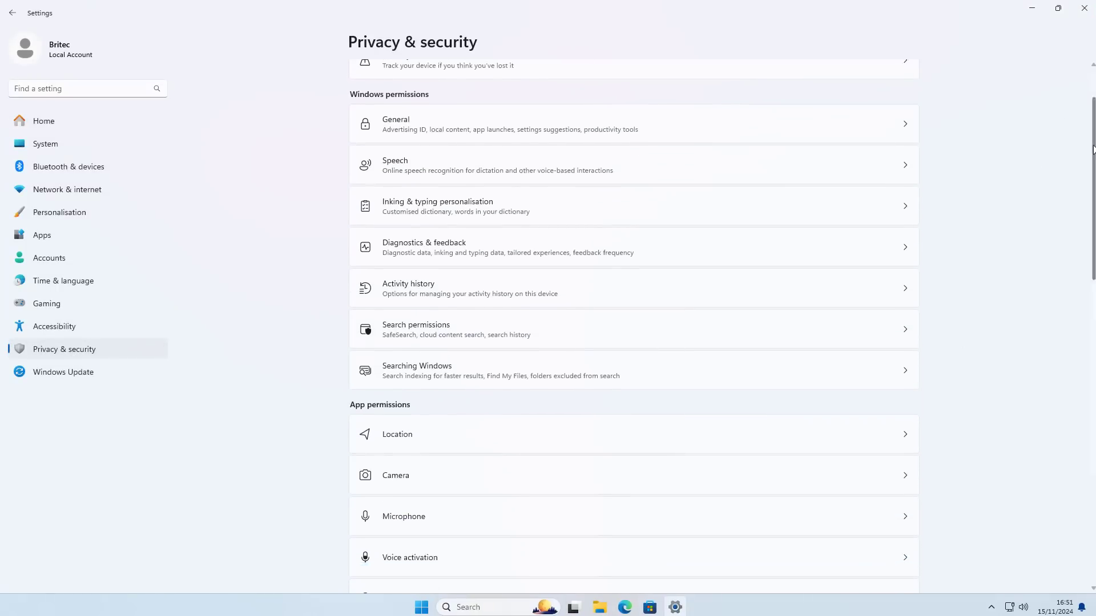
{"action": "left_click", "coordinate": [615, 277]}
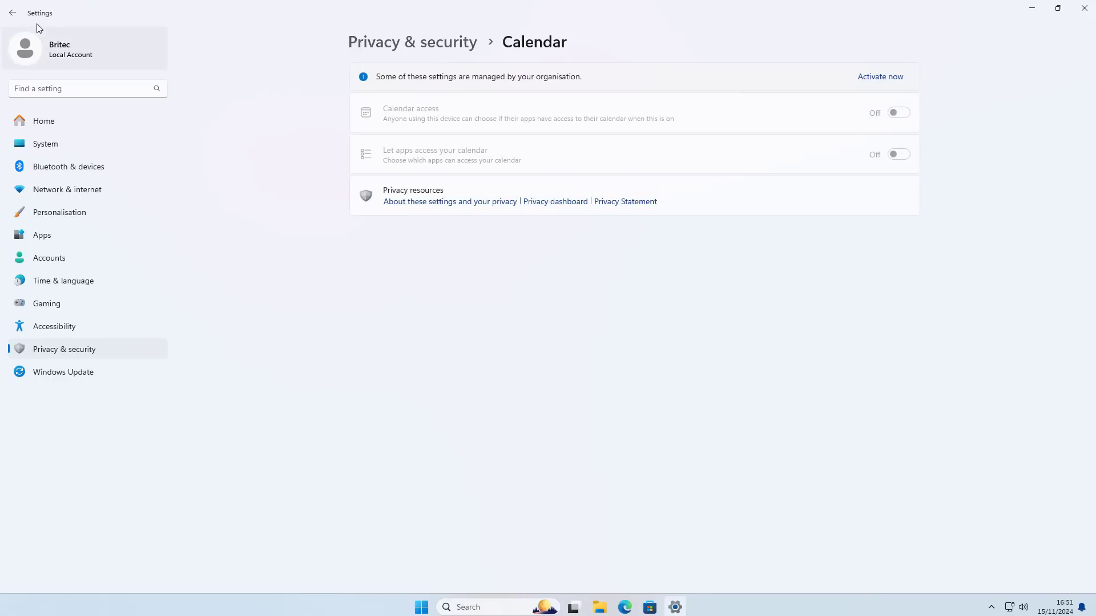
{"action": "left_click", "coordinate": [12, 13]}
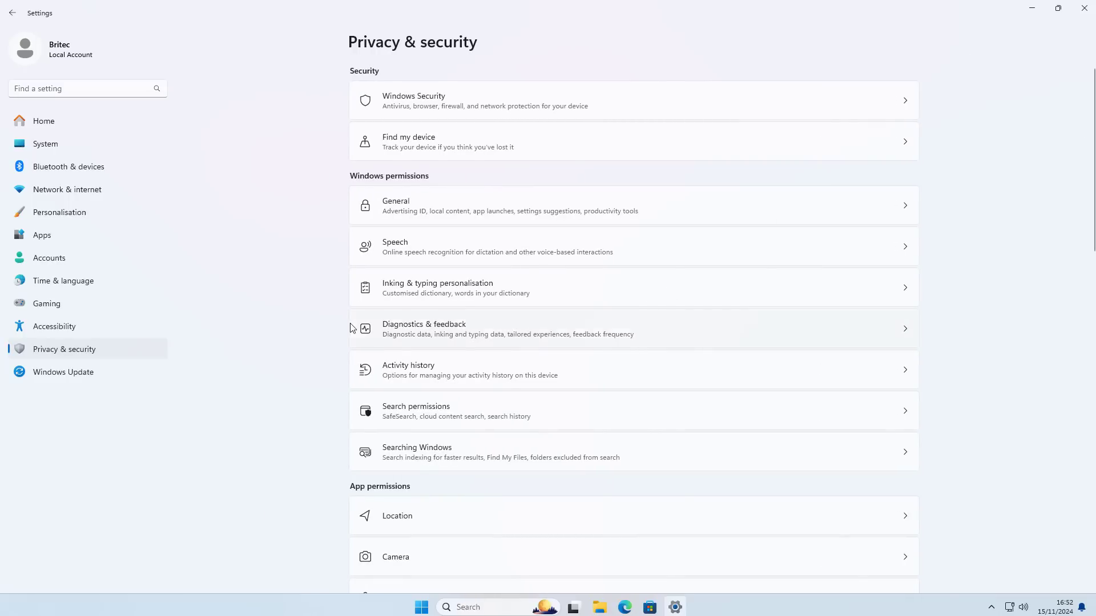
Check the Notifications access permissions and look through the remaining app permissions under Privacy & security.
{"action": "scroll", "coordinate": [350, 332], "scroll_direction": "down", "scroll_amount": 5}
{"action": "left_click", "coordinate": [476, 376]}
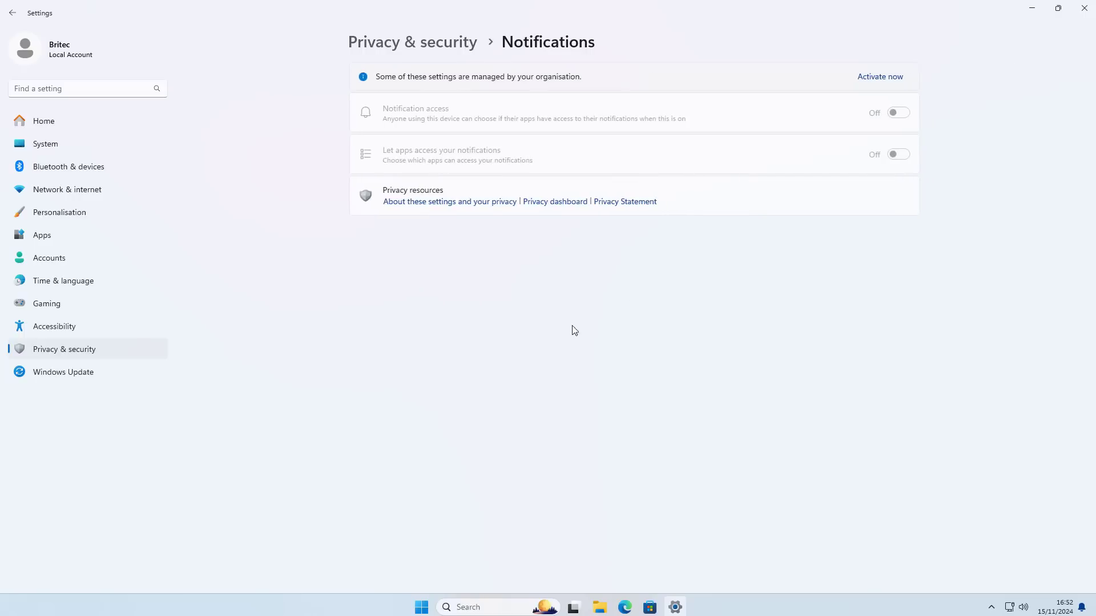
{"action": "left_click", "coordinate": [12, 13]}
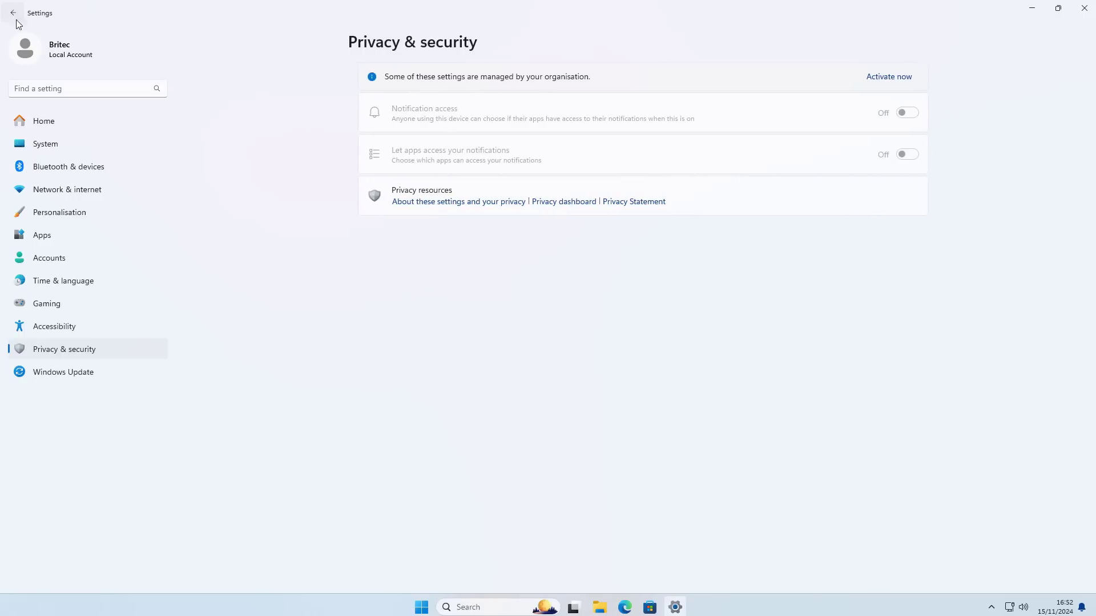
{"action": "scroll", "coordinate": [477, 314], "scroll_direction": "down", "scroll_amount": 5}
{"action": "scroll", "coordinate": [479, 316], "scroll_direction": "down", "scroll_amount": 3}
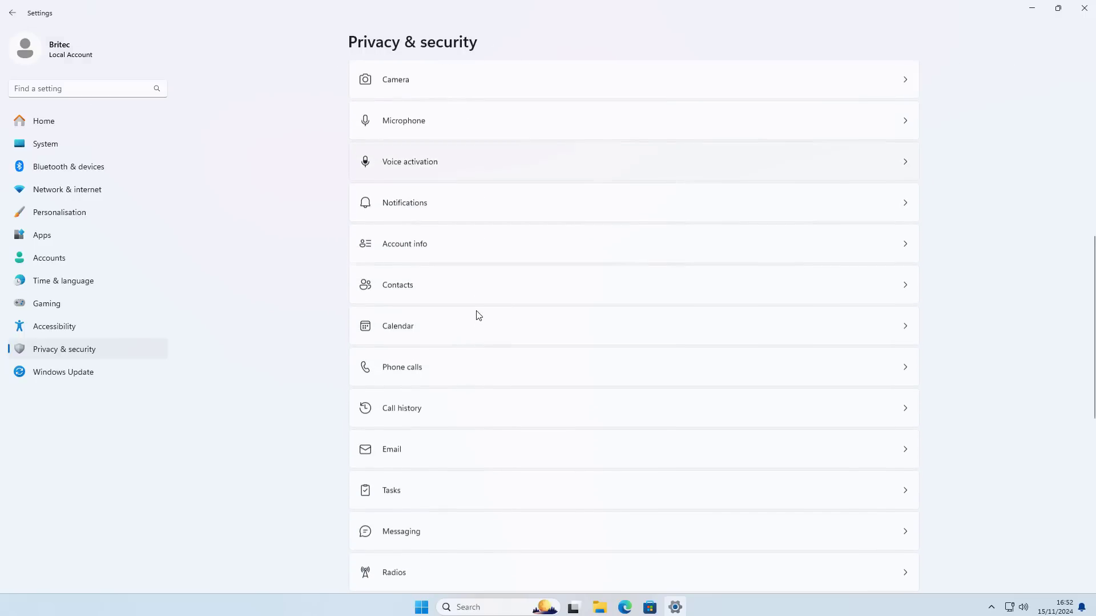
{"action": "scroll", "coordinate": [478, 315], "scroll_direction": "down", "scroll_amount": 3}
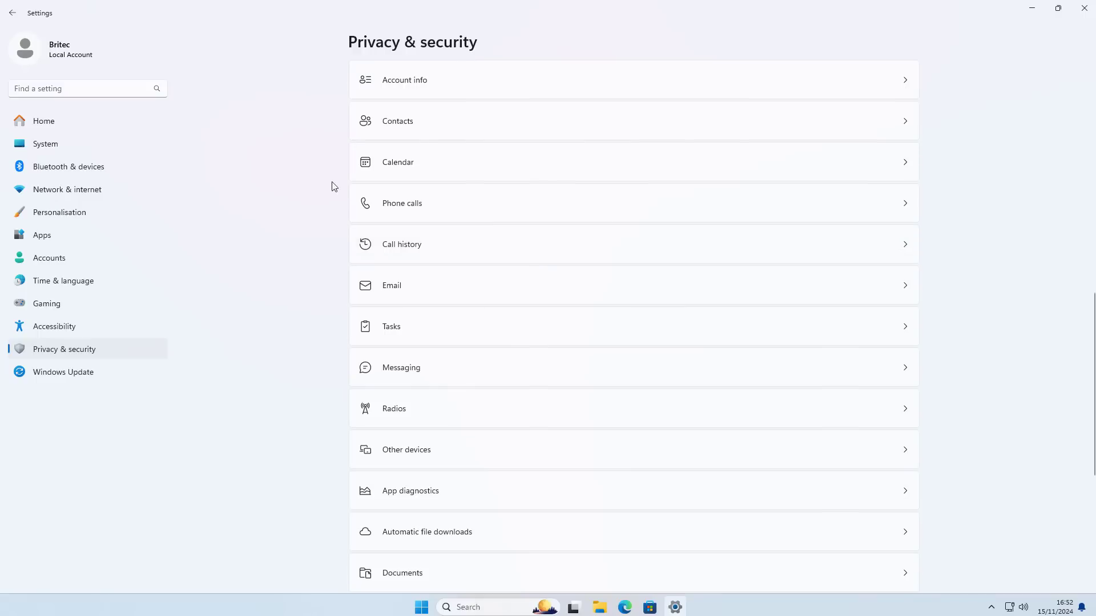
Check the Nearby sharing and Projecting to this PC pages in the System settings.
{"action": "left_click", "coordinate": [45, 143]}
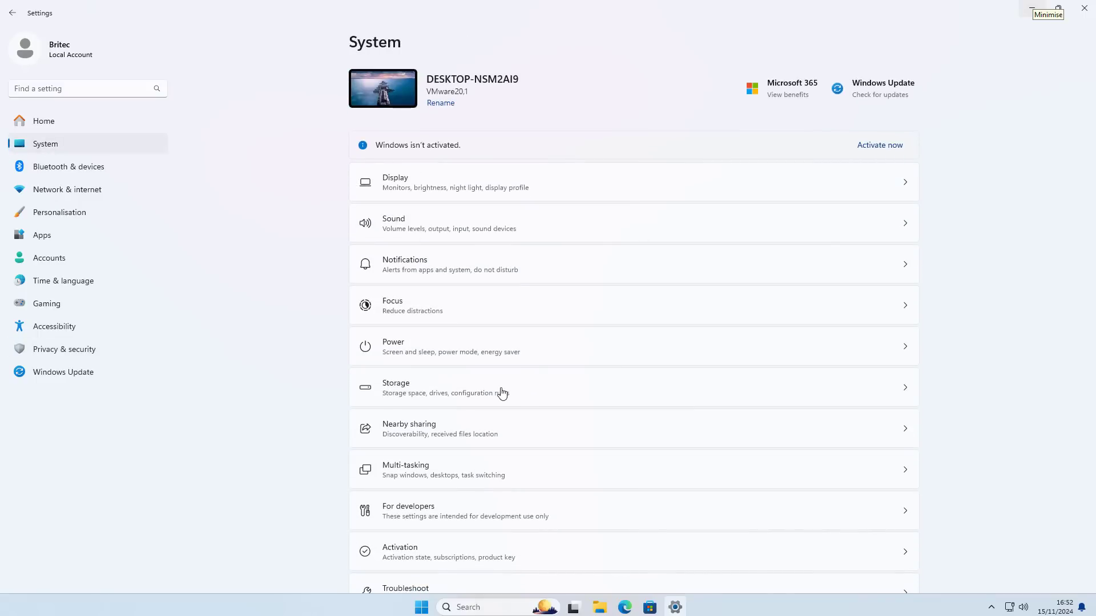
{"action": "left_click", "coordinate": [476, 427]}
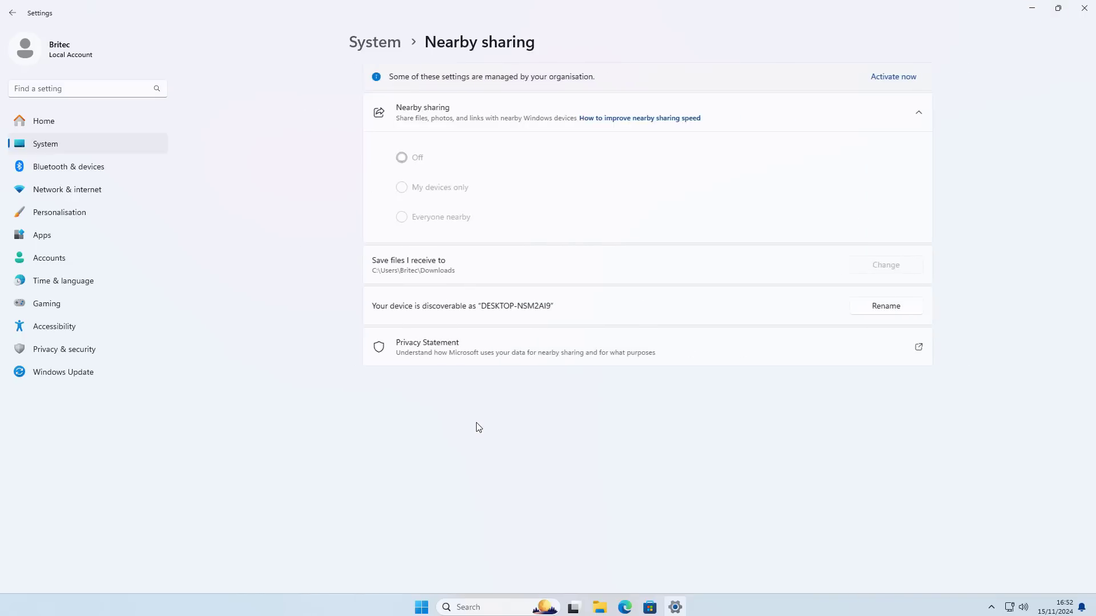
{"action": "left_click", "coordinate": [12, 12]}
{"action": "scroll", "coordinate": [571, 411], "scroll_direction": "down", "scroll_amount": 3}
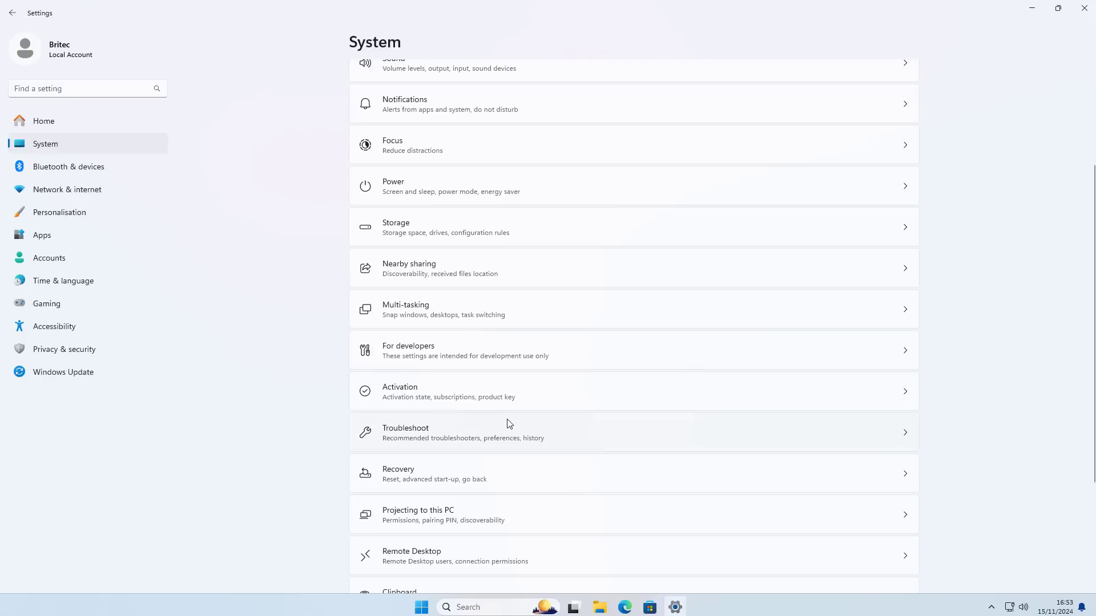
{"action": "left_click", "coordinate": [517, 516]}
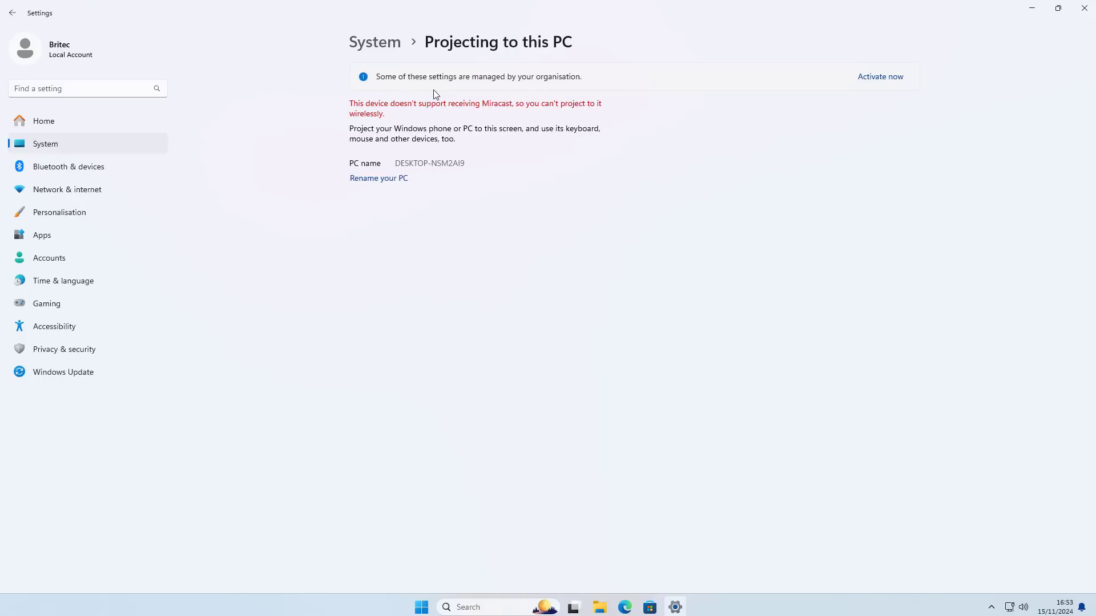
{"action": "left_click", "coordinate": [12, 12]}
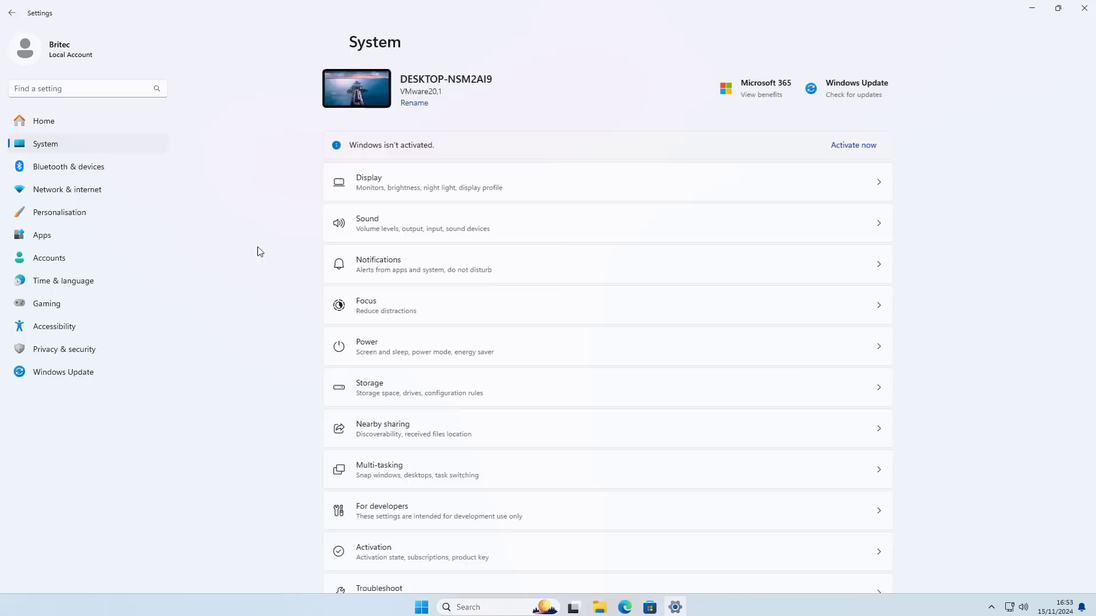
Check the Clipboard history and device sync options in the System settings.
{"action": "scroll", "coordinate": [565, 474], "scroll_direction": "down", "scroll_amount": 3}
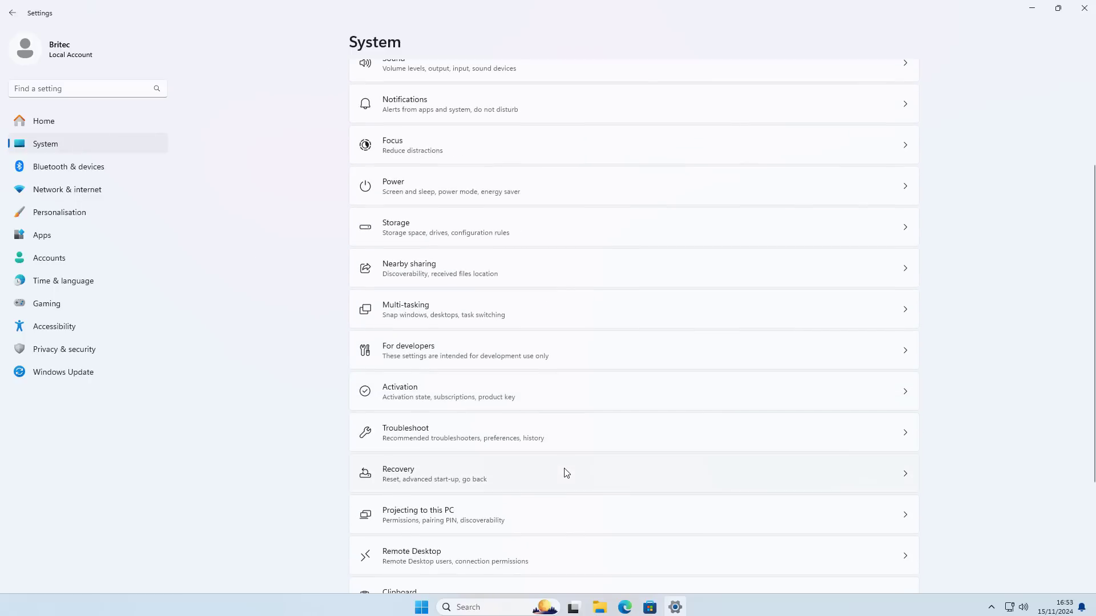
{"action": "scroll", "coordinate": [565, 473], "scroll_direction": "down", "scroll_amount": 2}
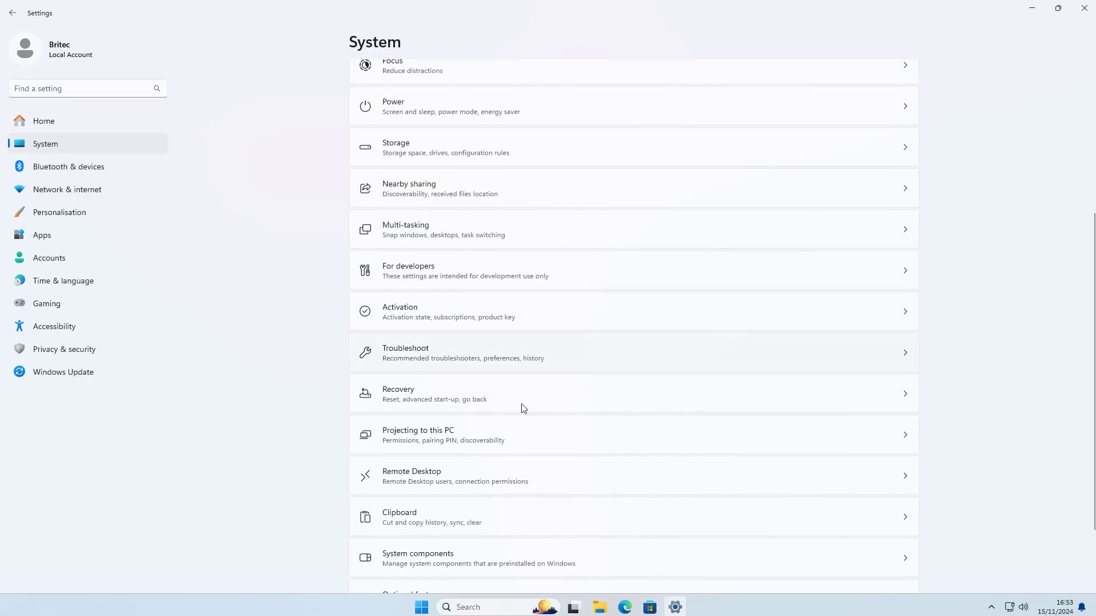
{"action": "left_click", "coordinate": [456, 520]}
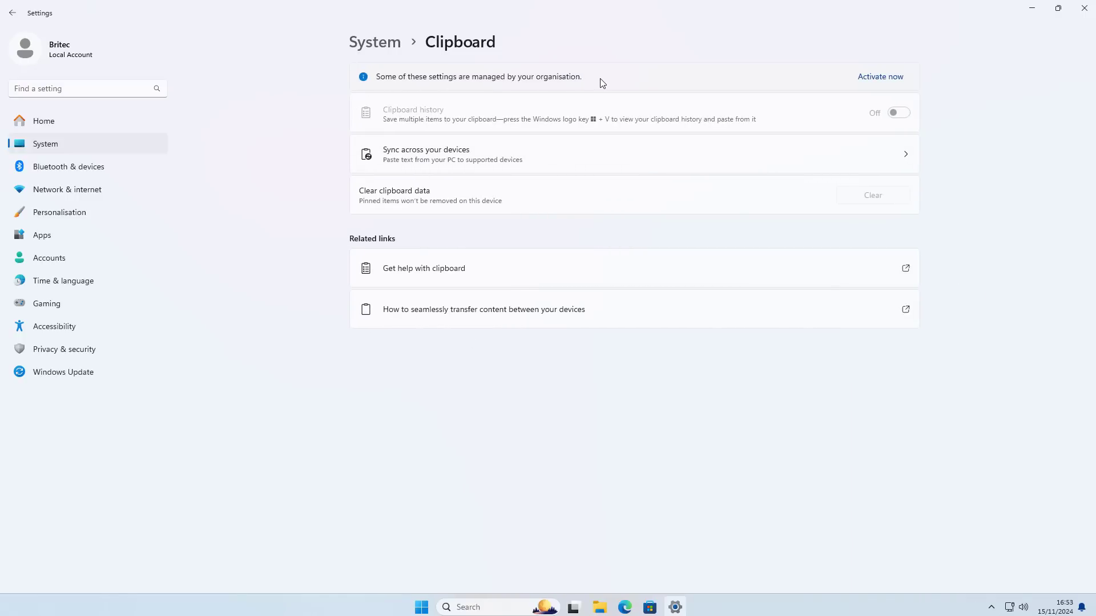
{"action": "left_click", "coordinate": [11, 14]}
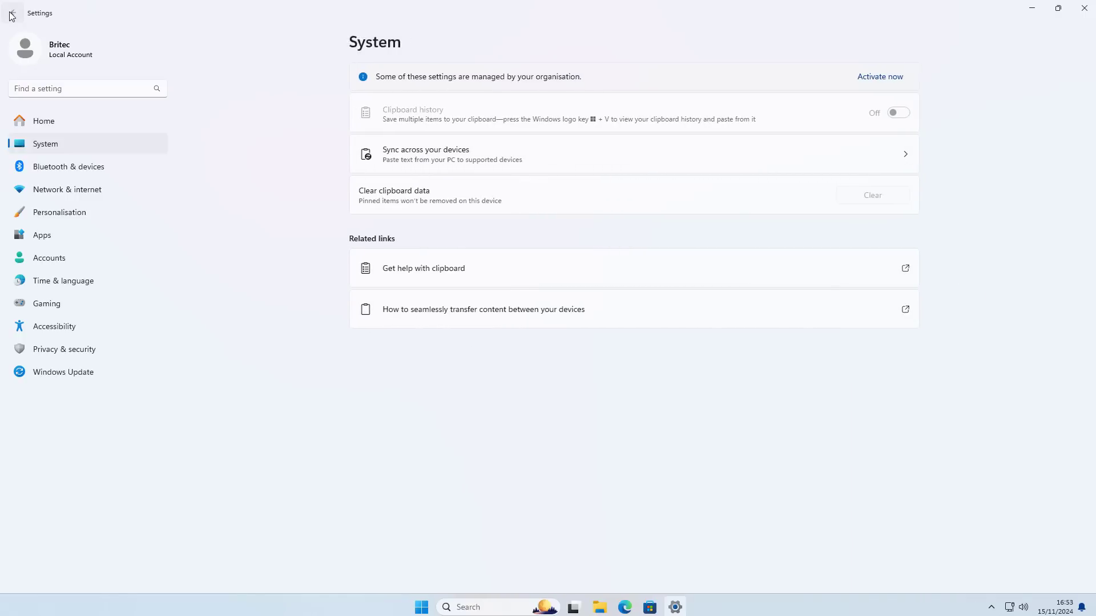
{"action": "scroll", "coordinate": [532, 440], "scroll_direction": "down", "scroll_amount": 5}
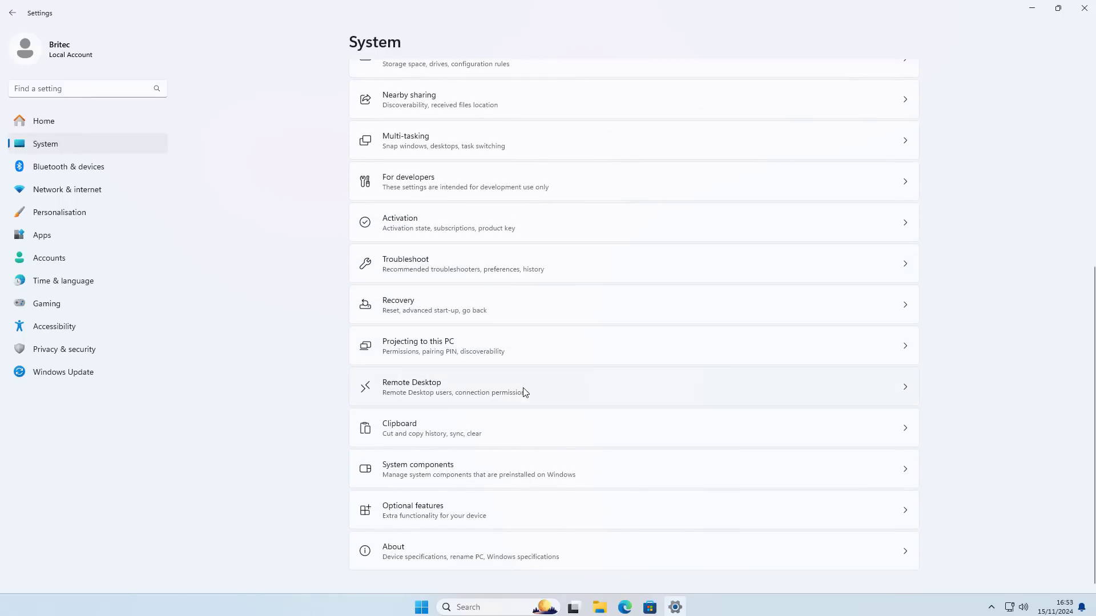
{"action": "scroll", "coordinate": [525, 393], "scroll_direction": "up", "scroll_amount": 4}
{"action": "scroll", "coordinate": [525, 393], "scroll_direction": "up", "scroll_amount": 2}
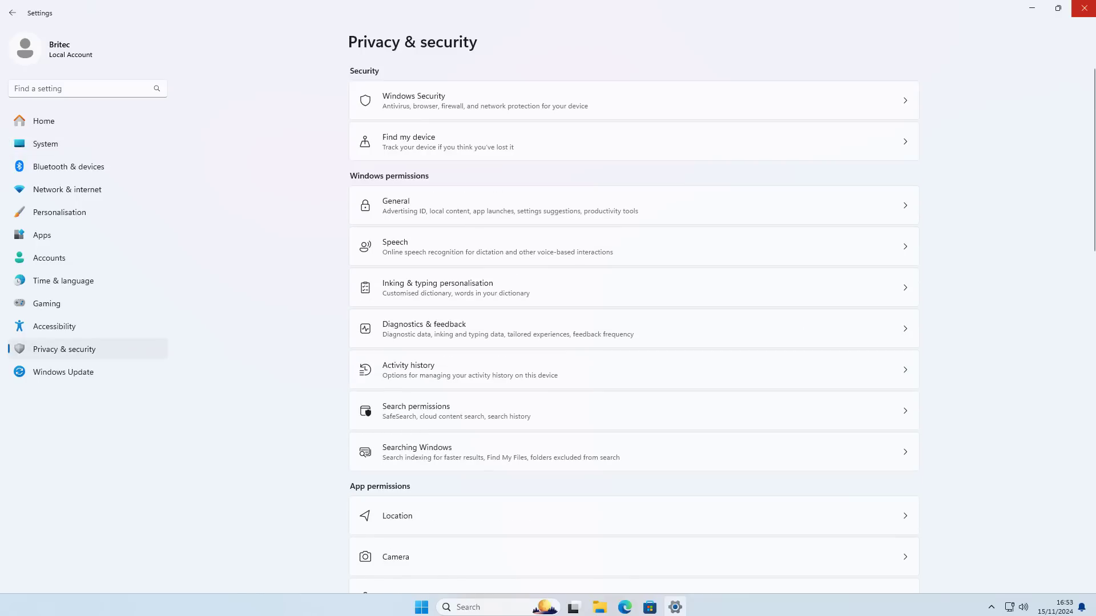
Check the Screenshots and screen recording permissions under Privacy & security, and close Settings.
{"action": "scroll", "coordinate": [426, 528], "scroll_direction": "down", "scroll_amount": 15}
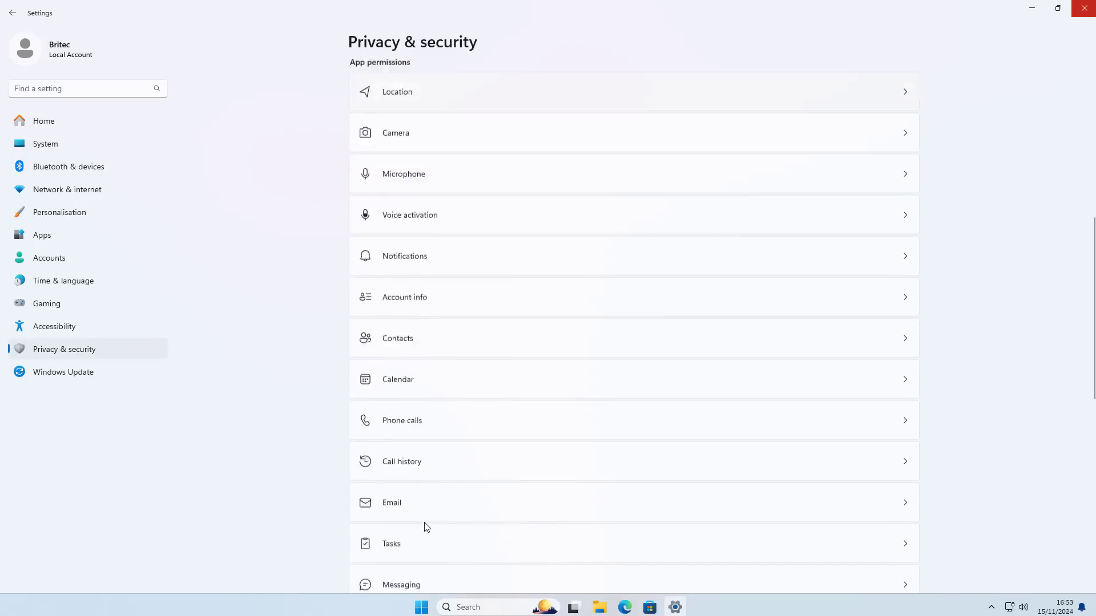
{"action": "left_click", "coordinate": [440, 552]}
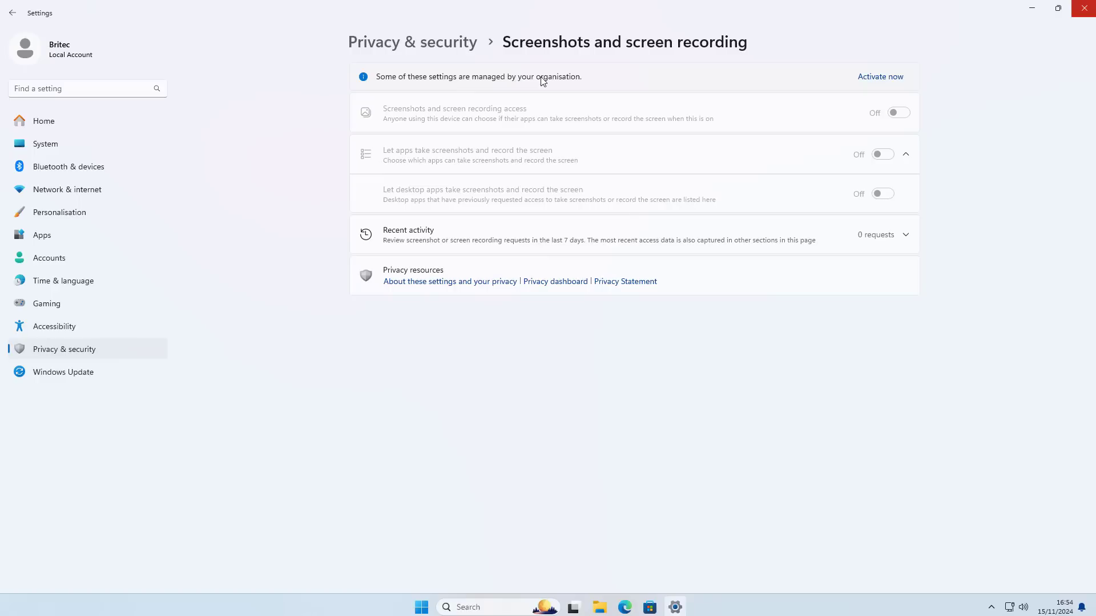
{"action": "left_click", "coordinate": [13, 14]}
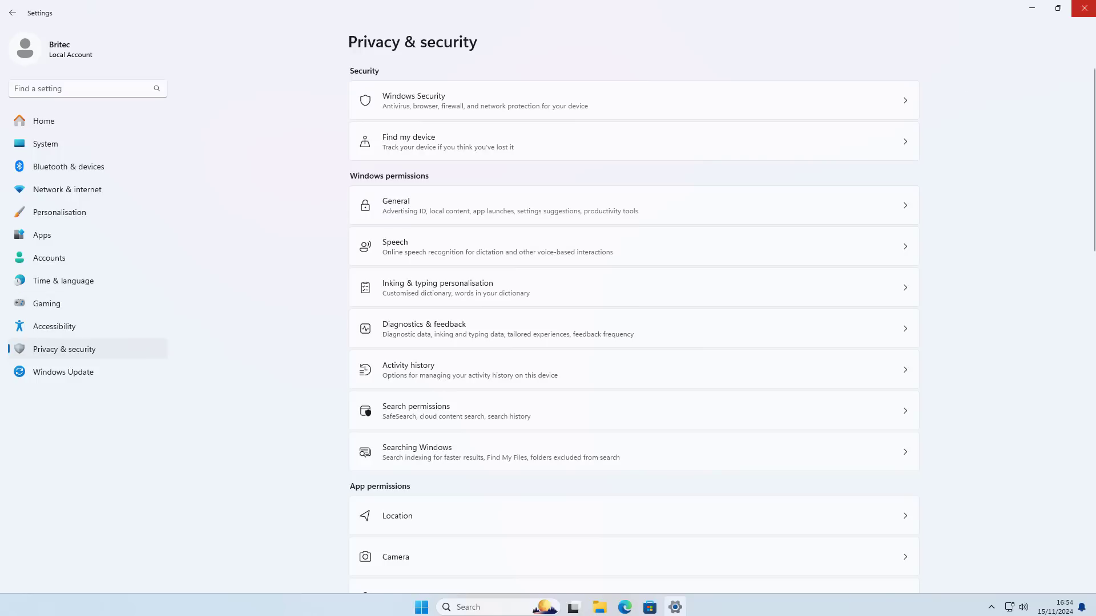
{"action": "left_click", "coordinate": [1085, 9]}
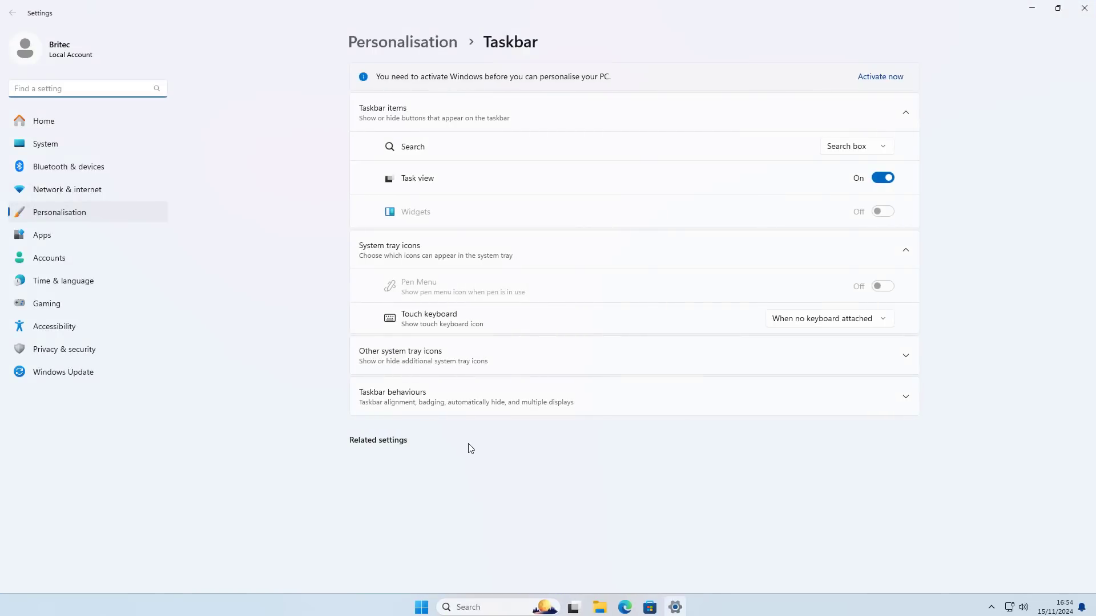
Turn off Task view on the taskbar, set its Search item to Search icon only, and close the taskbar settings.
{"action": "left_click", "coordinate": [882, 180]}
{"action": "left_click", "coordinate": [871, 148]}
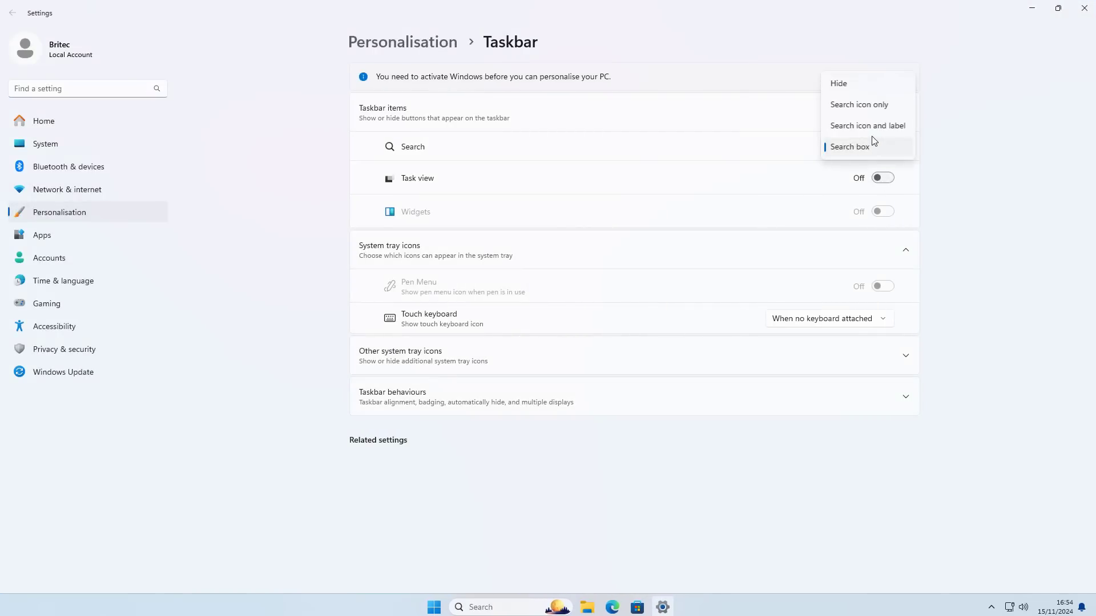
{"action": "left_click", "coordinate": [865, 111]}
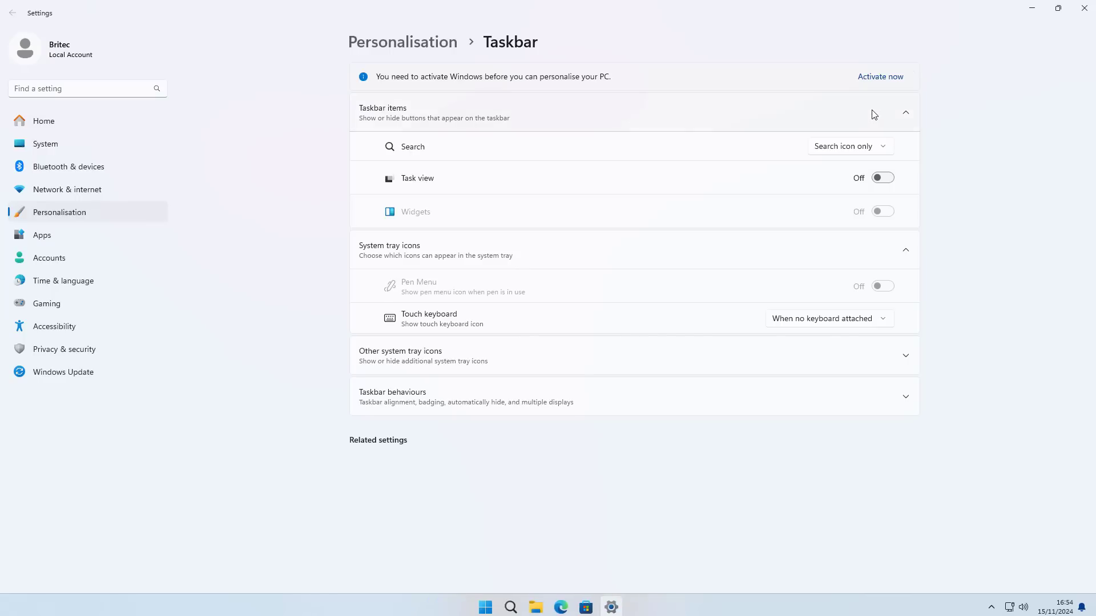
{"action": "left_click", "coordinate": [1084, 9]}
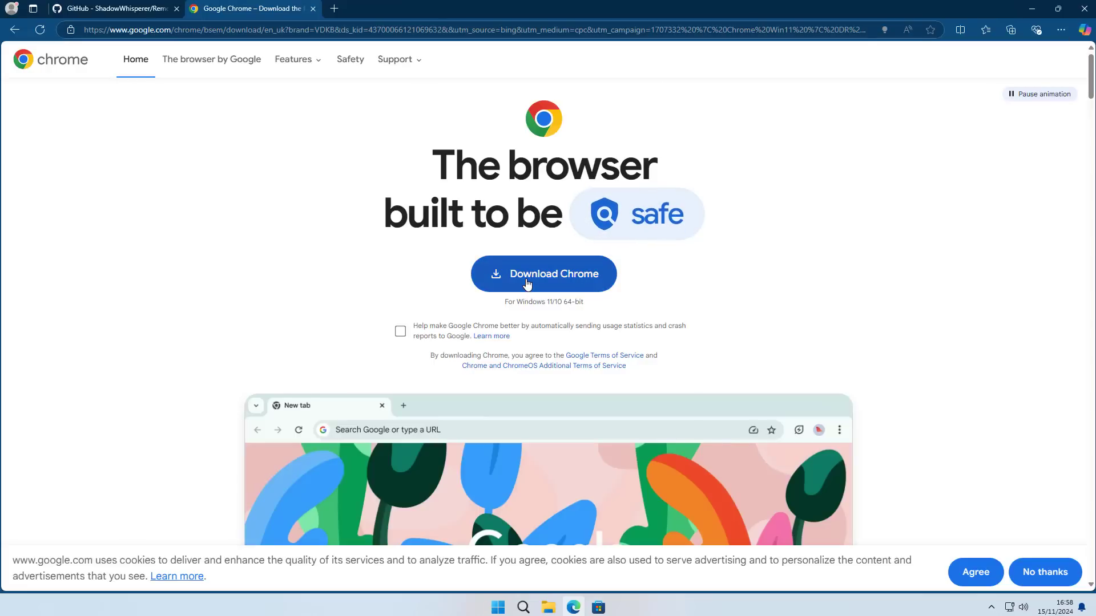
In Microsoft Edge, download and install Google Chrome, approving the installer's changes and declining the site's cookies, and close the Chrome page.
{"action": "left_click", "coordinate": [532, 283]}
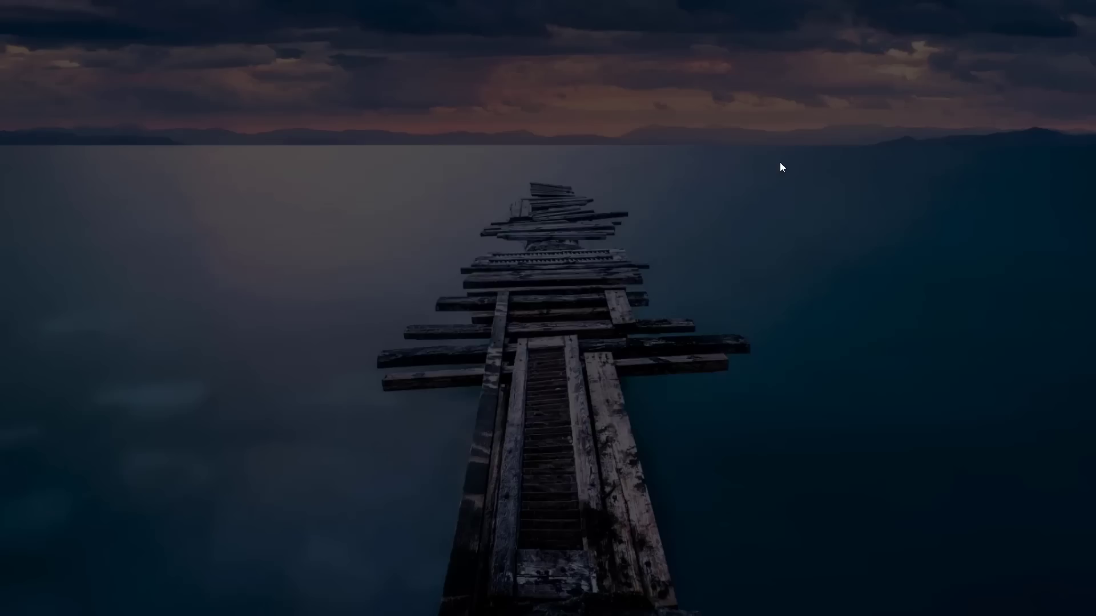
{"action": "left_click", "coordinate": [607, 396]}
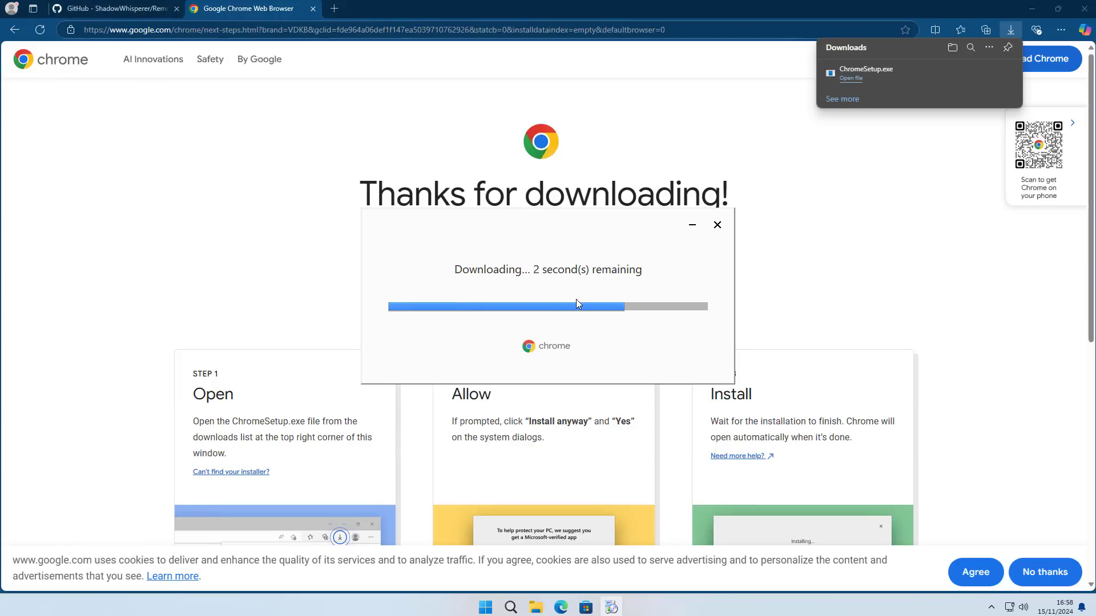
{"action": "left_click", "coordinate": [1045, 573]}
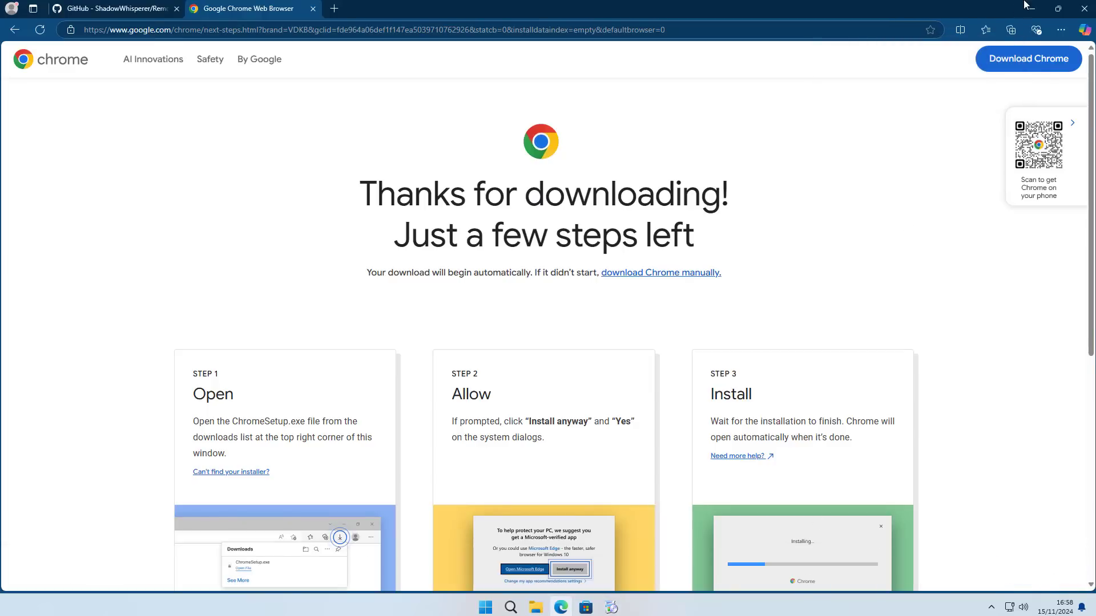
{"action": "left_click", "coordinate": [313, 9]}
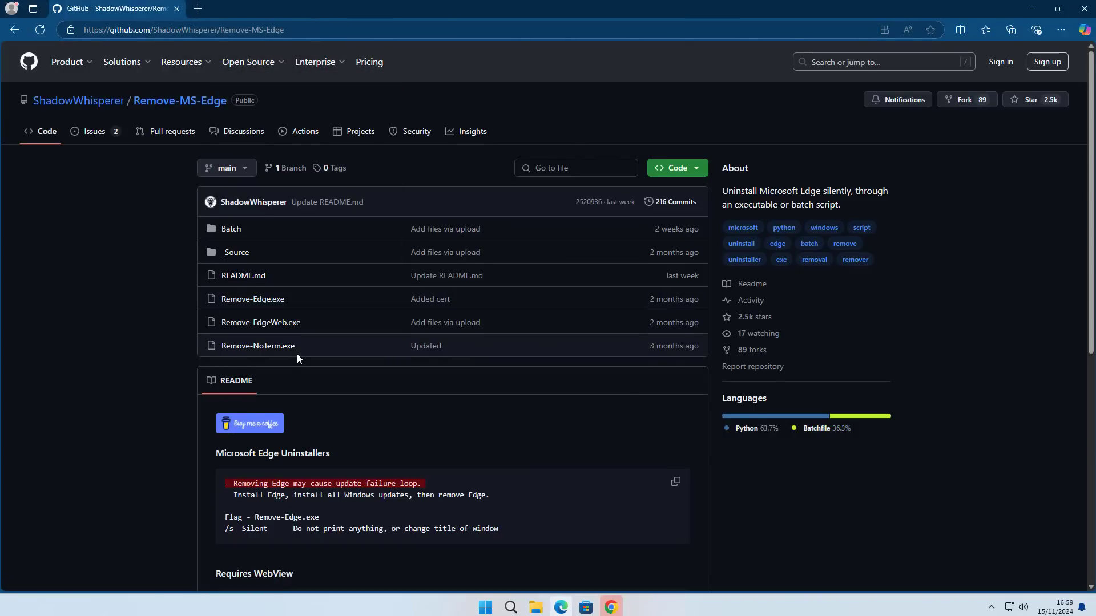
Download the Remove-Edge.exe version from the README of the ShadowWhisperer/Remove-MS-Edge GitHub repository.
{"action": "scroll", "coordinate": [297, 354], "scroll_direction": "down", "scroll_amount": 3}
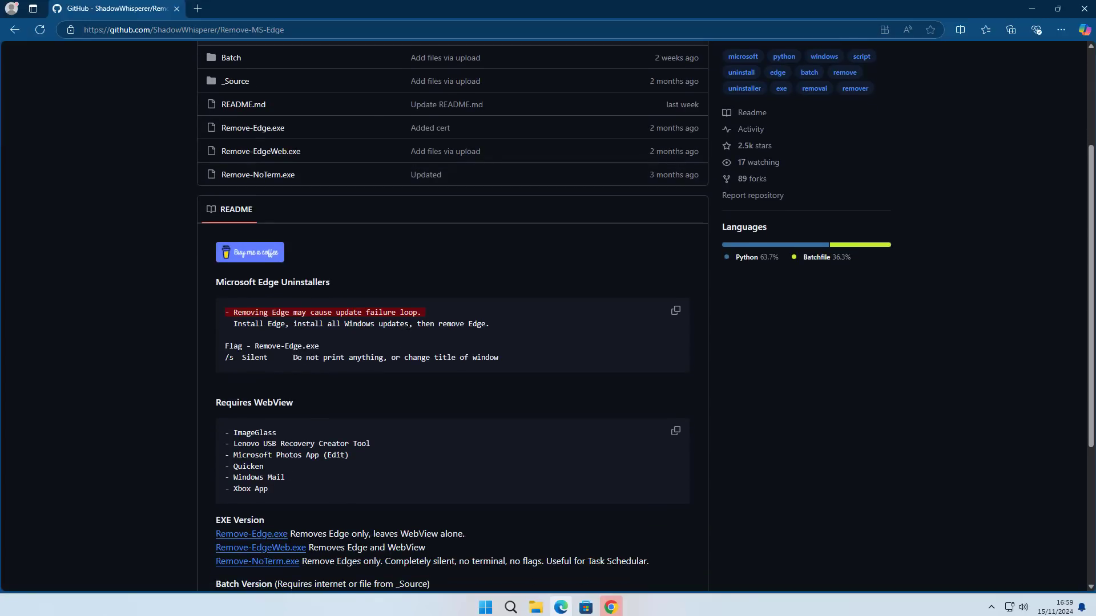
{"action": "scroll", "coordinate": [410, 325], "scroll_direction": "down", "scroll_amount": 4}
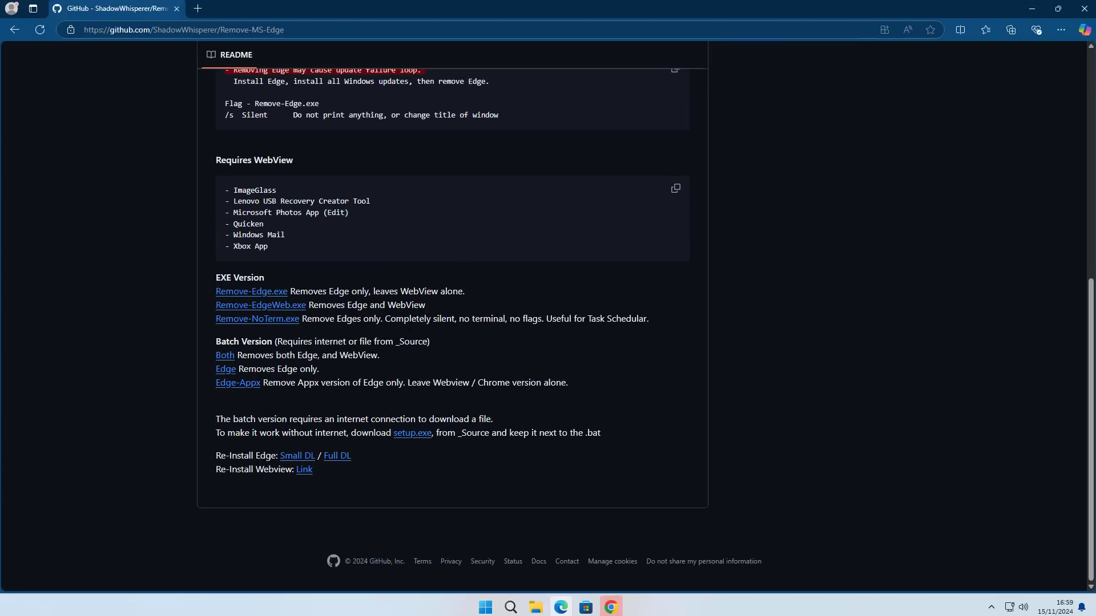
{"action": "left_click", "coordinate": [254, 292]}
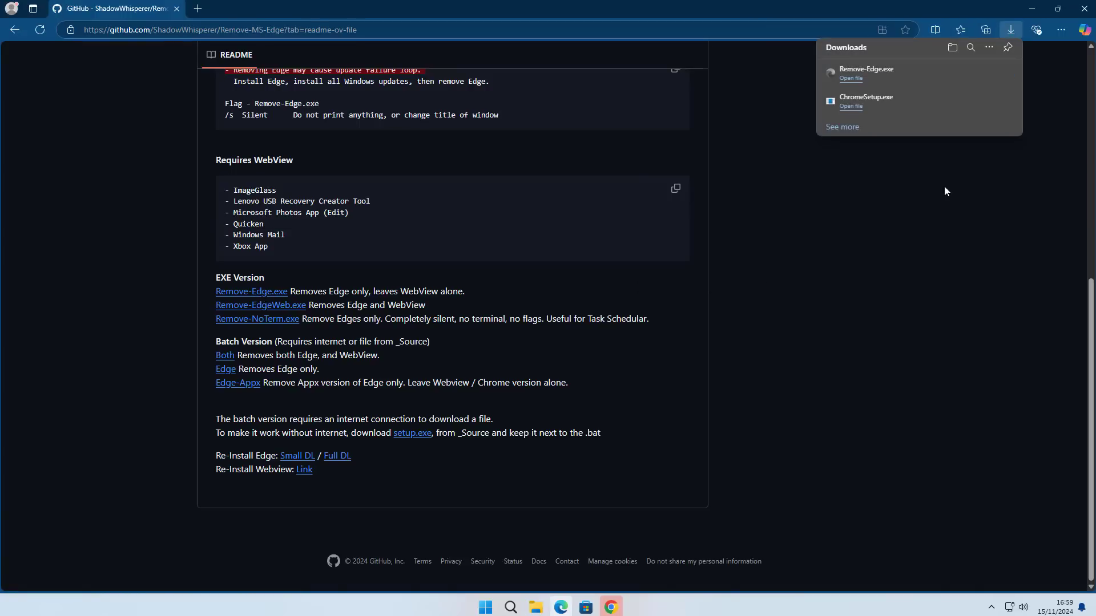
Run the downloaded Remove-Edge.exe with administrator approval to remove Microsoft Edge.
{"action": "mouse_move", "coordinate": [1057, 13]}
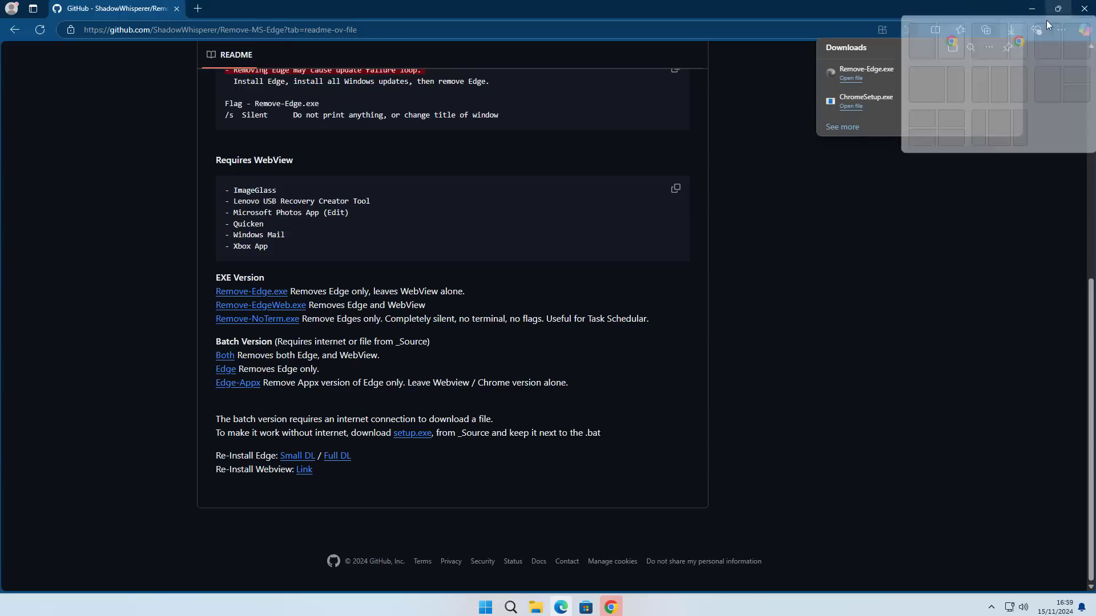
{"action": "left_click", "coordinate": [948, 67]}
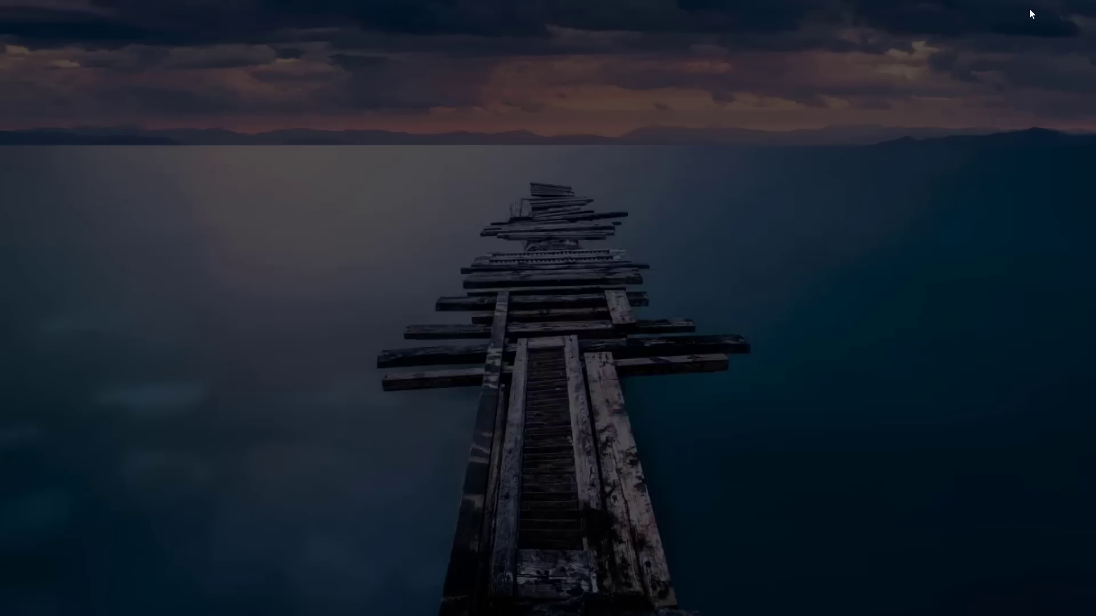
{"action": "left_click", "coordinate": [571, 399]}
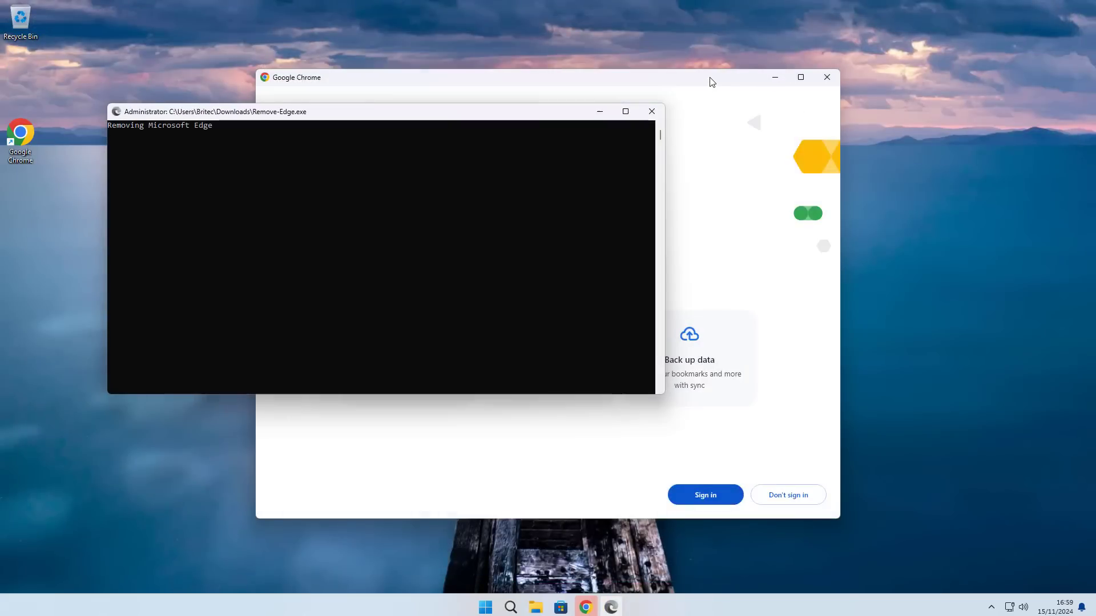
{"action": "left_click_drag", "start_coordinate": [423, 115], "coordinate": [577, 139]}
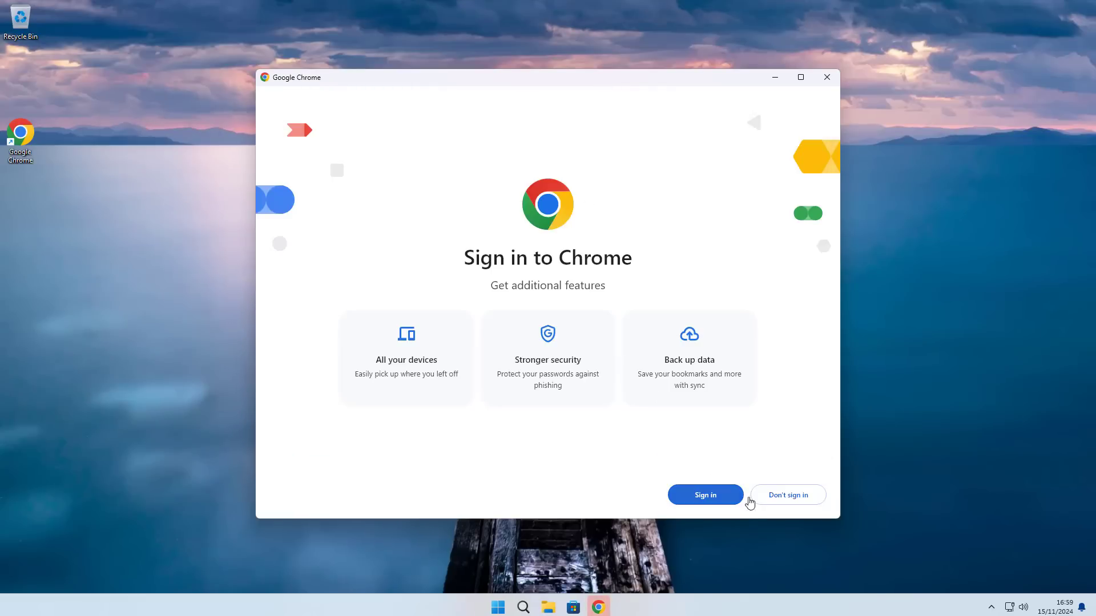
Continue the Google Chrome setup without signing in, set Chrome as the default browser, and minimise the default apps settings.
{"action": "left_click", "coordinate": [779, 503]}
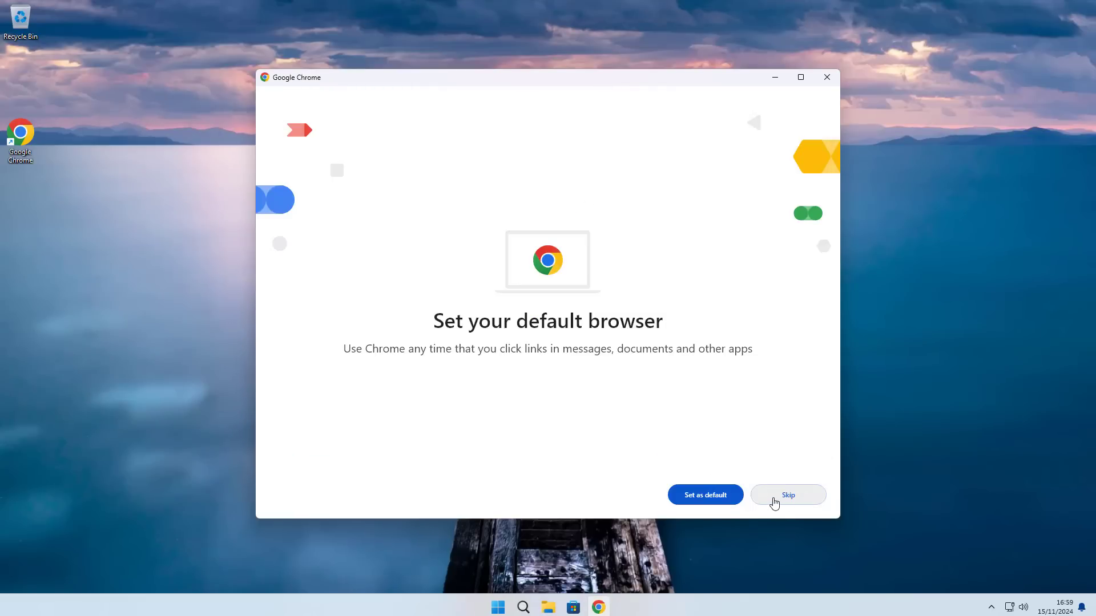
{"action": "left_click", "coordinate": [720, 497]}
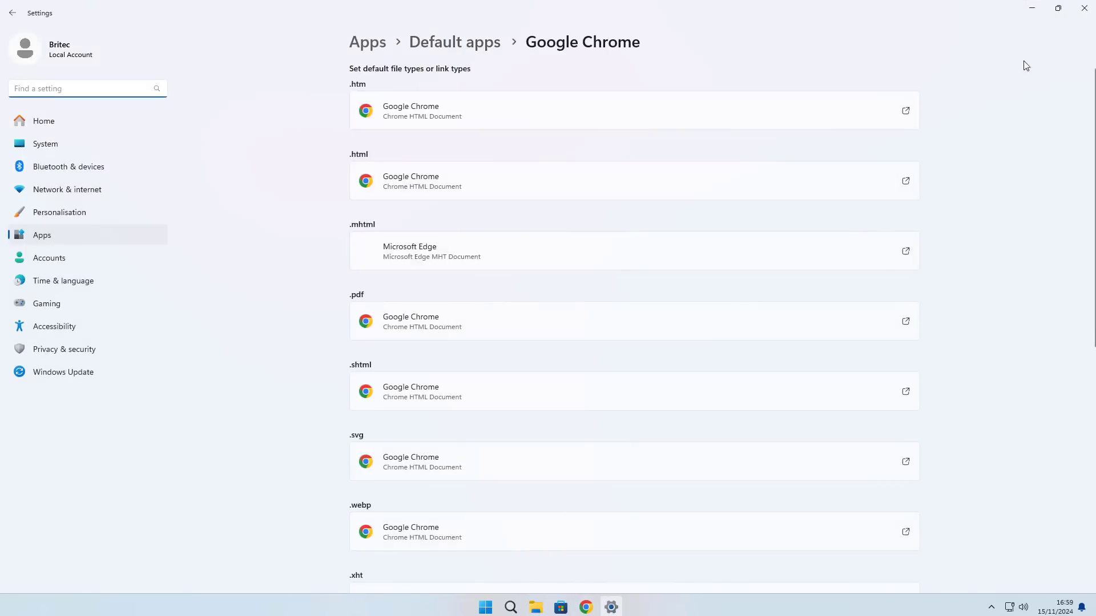
{"action": "left_click", "coordinate": [1032, 8]}
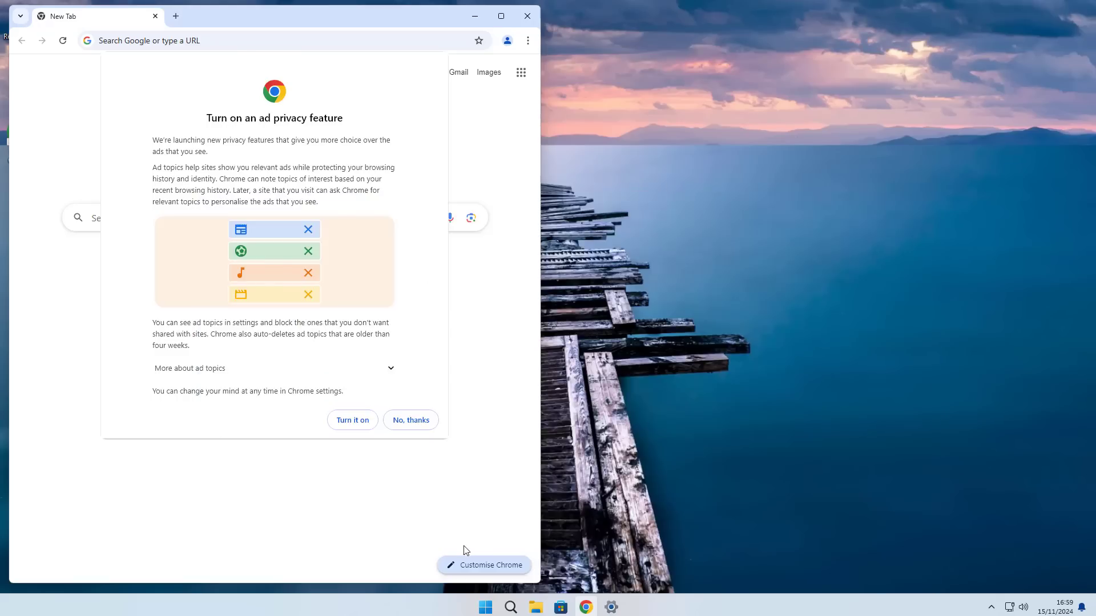
Decline Chrome's ad topics feature, acknowledge the other ad privacy features, and close both Chrome and Settings.
{"action": "left_click", "coordinate": [408, 423]}
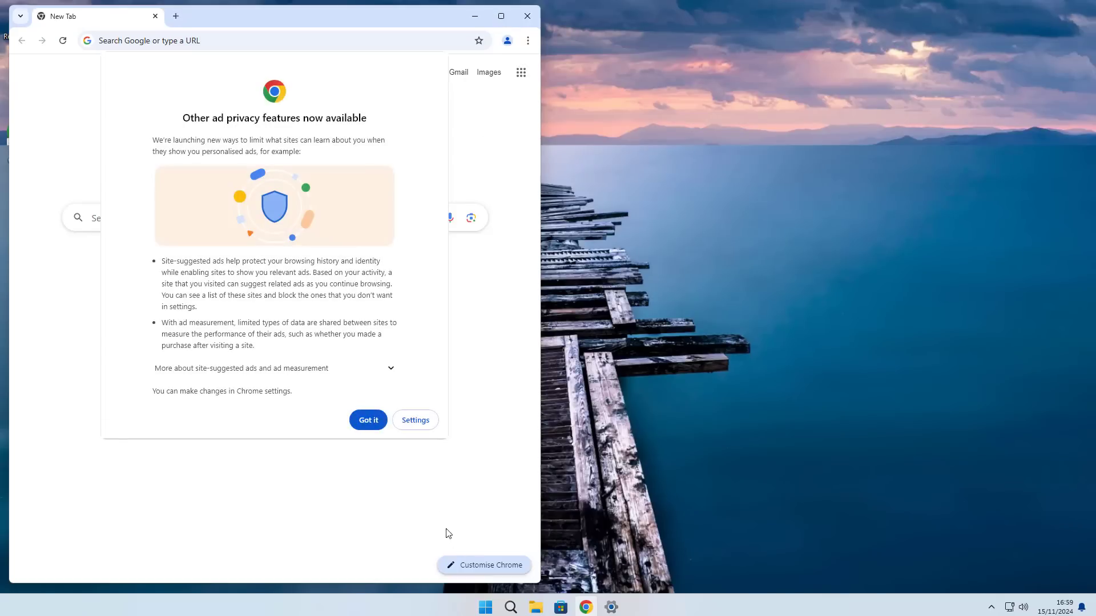
{"action": "left_click", "coordinate": [368, 420]}
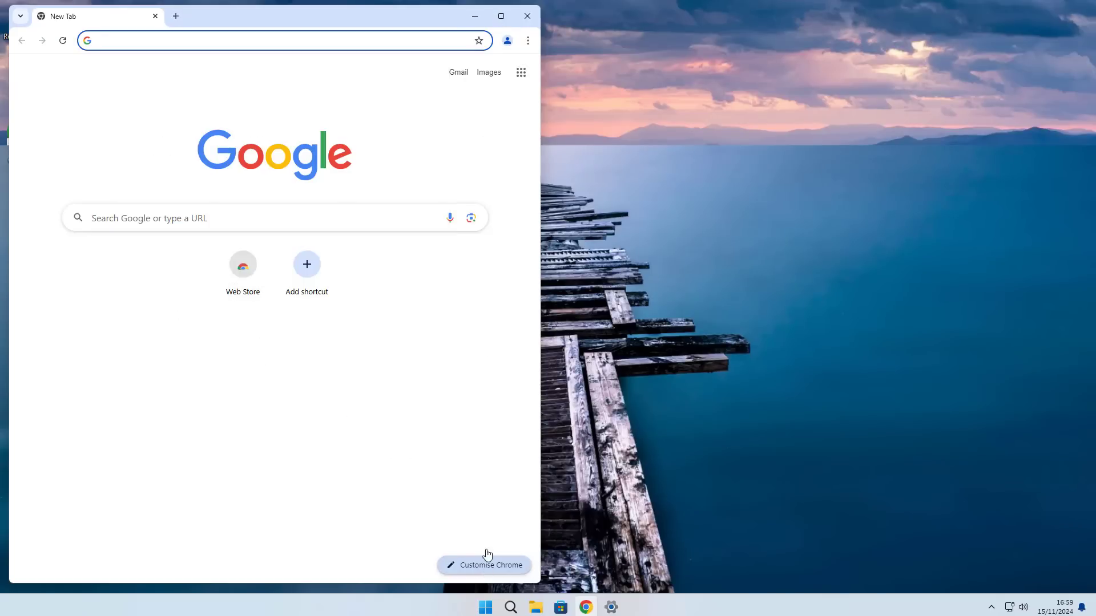
{"action": "left_click", "coordinate": [501, 17]}
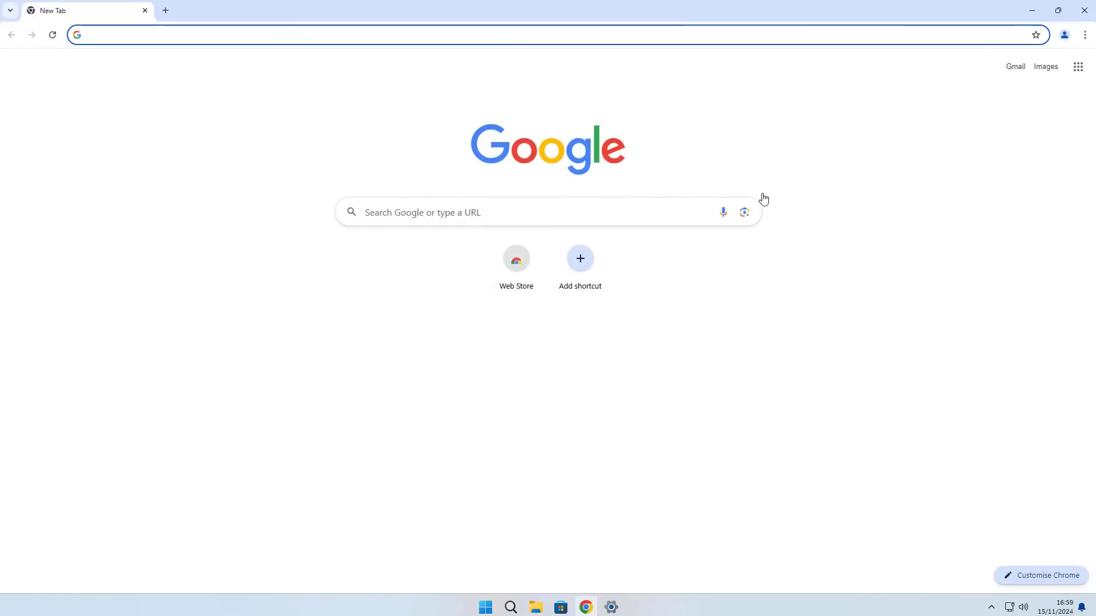
{"action": "left_click", "coordinate": [1085, 11]}
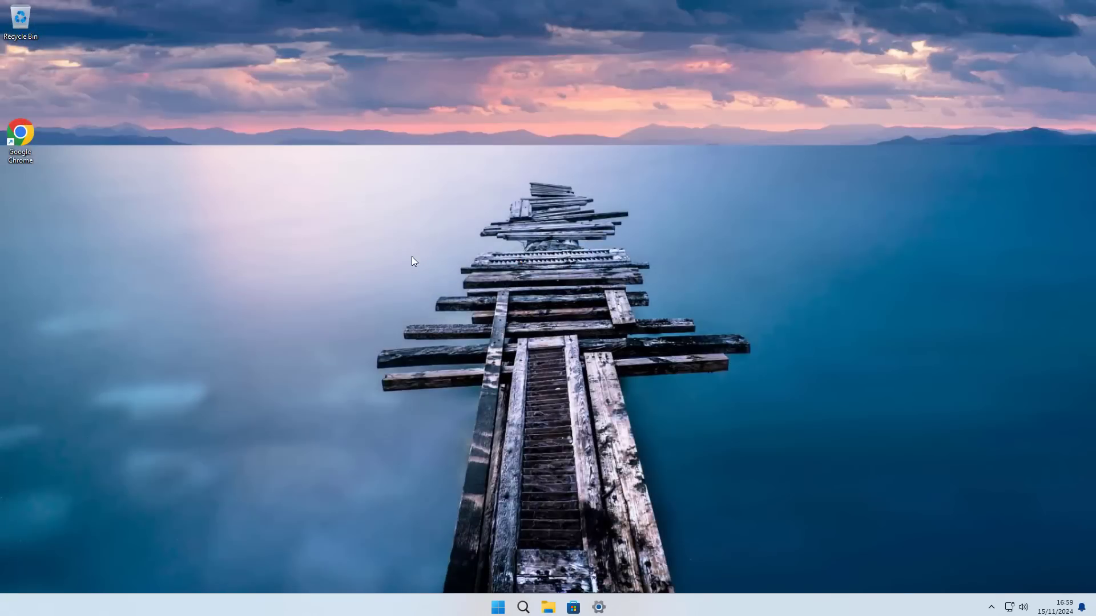
{"action": "left_click", "coordinate": [598, 607]}
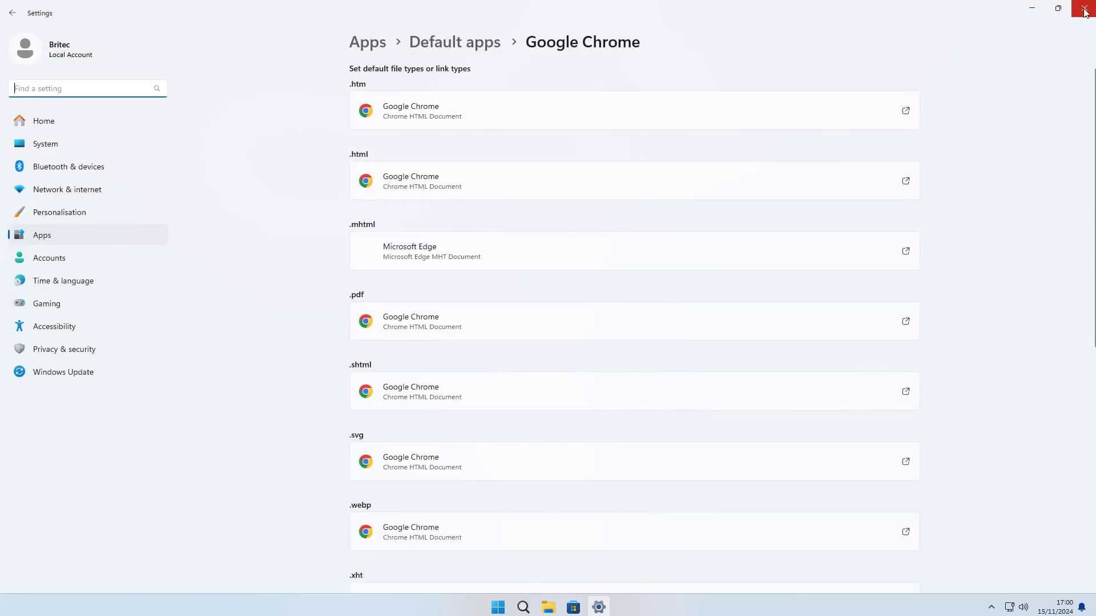
{"action": "left_click", "coordinate": [1085, 10]}
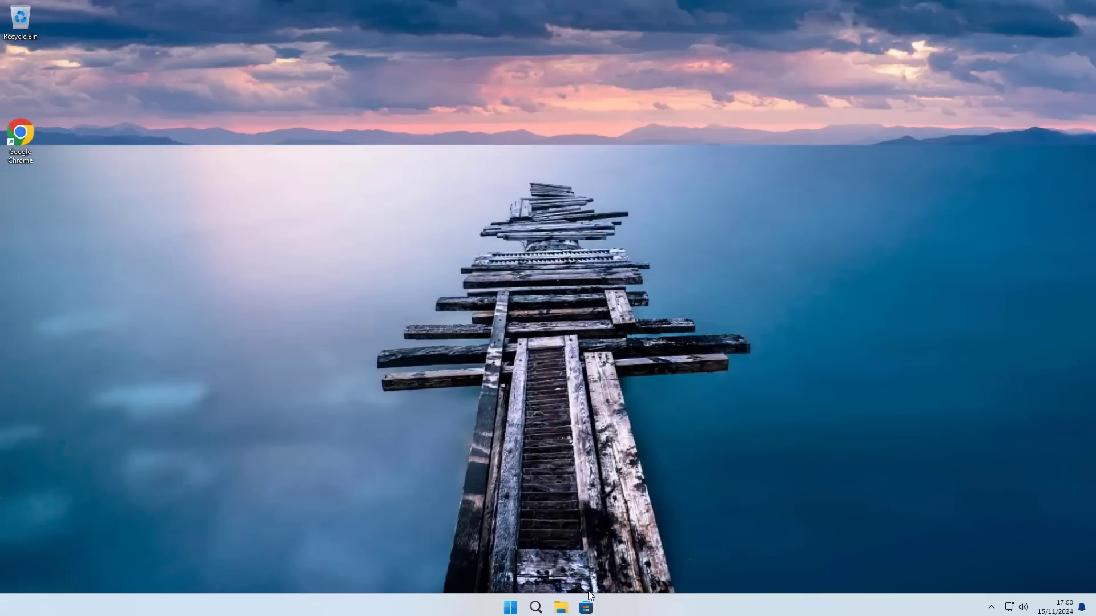
Check the full list of installed apps in the Start menu down to Windows Tools, and close the menu.
{"action": "left_click", "coordinate": [510, 607]}
{"action": "left_click", "coordinate": [665, 238]}
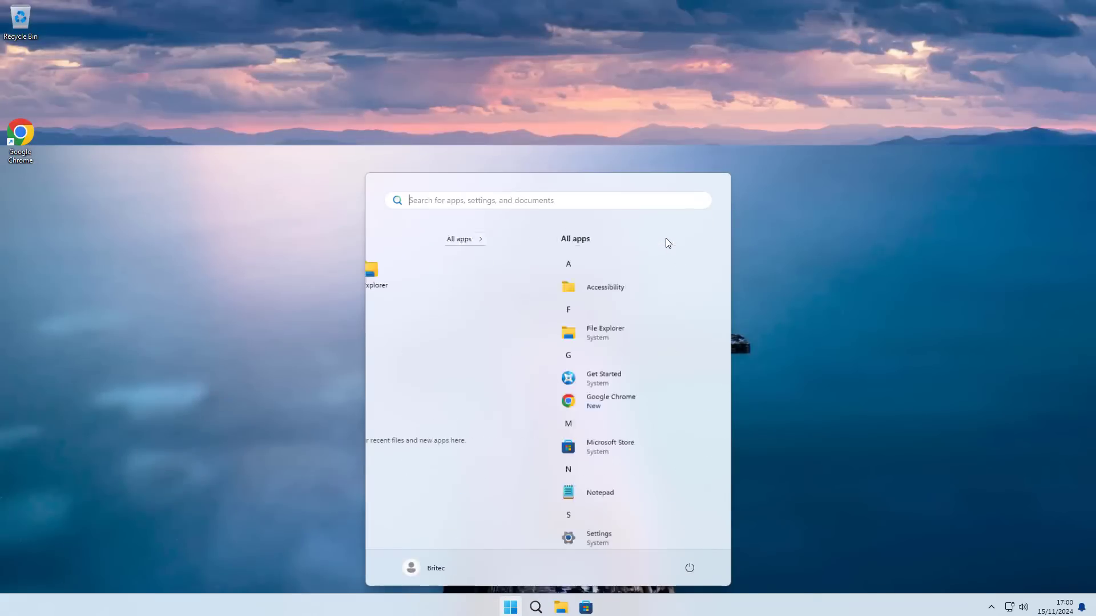
{"action": "scroll", "coordinate": [571, 365], "scroll_direction": "down", "scroll_amount": 1}
{"action": "scroll", "coordinate": [565, 385], "scroll_direction": "down", "scroll_amount": 2}
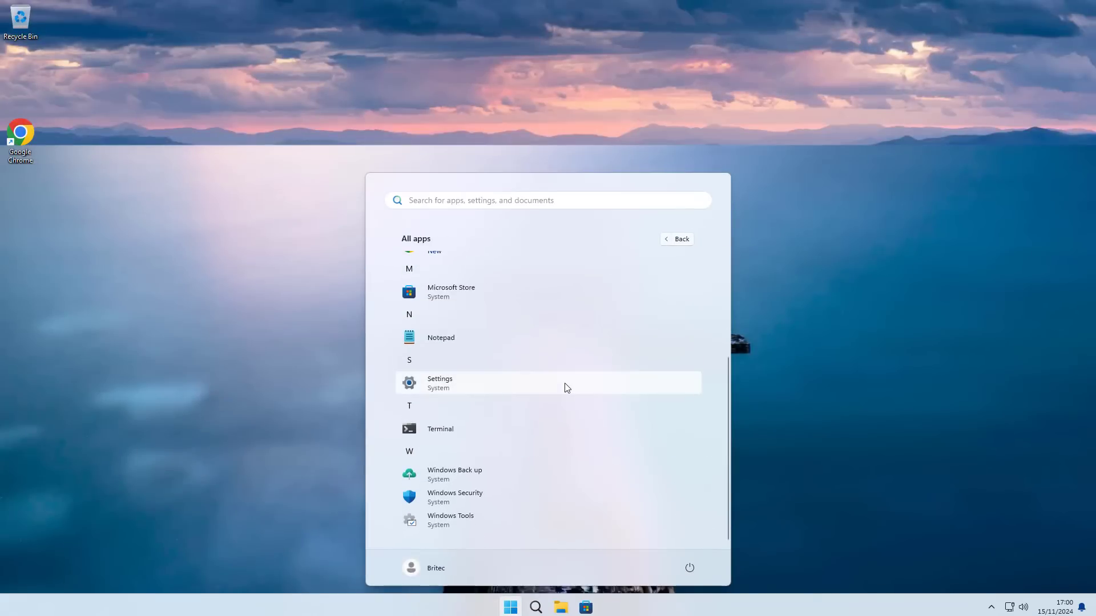
{"action": "left_click", "coordinate": [831, 209]}
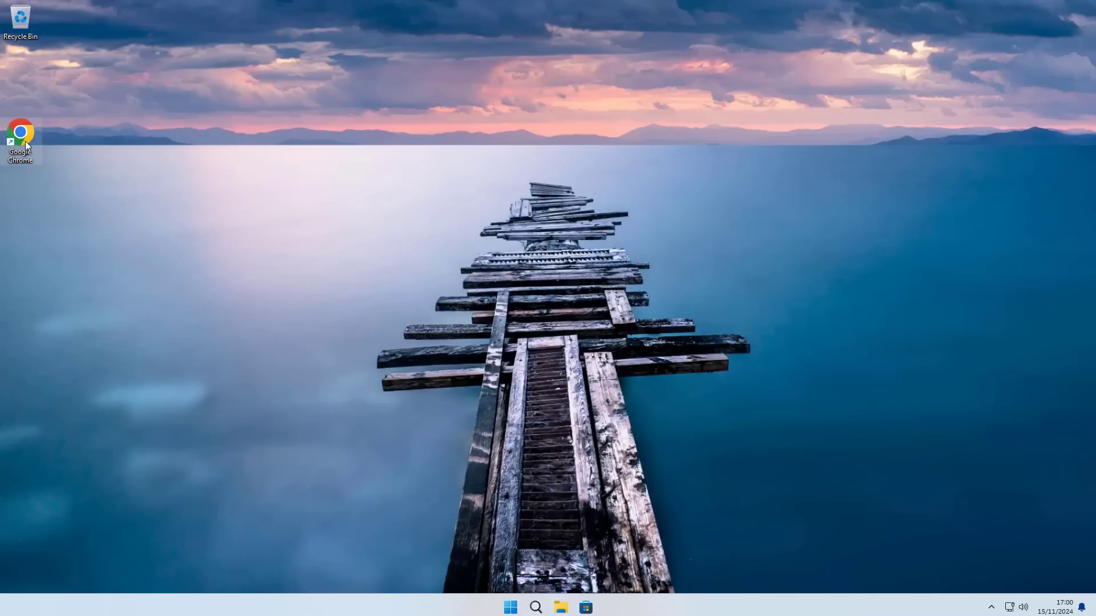
Move the Google Chrome desktop shortcut up to directly below the Recycle Bin.
{"action": "left_click_drag", "start_coordinate": [25, 142], "coordinate": [25, 83]}
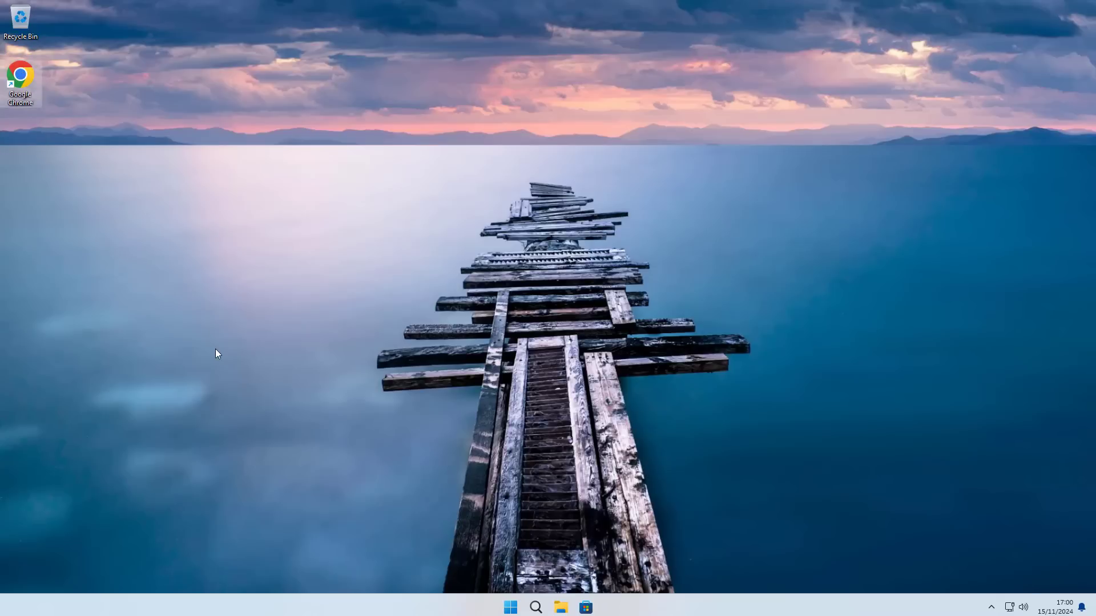